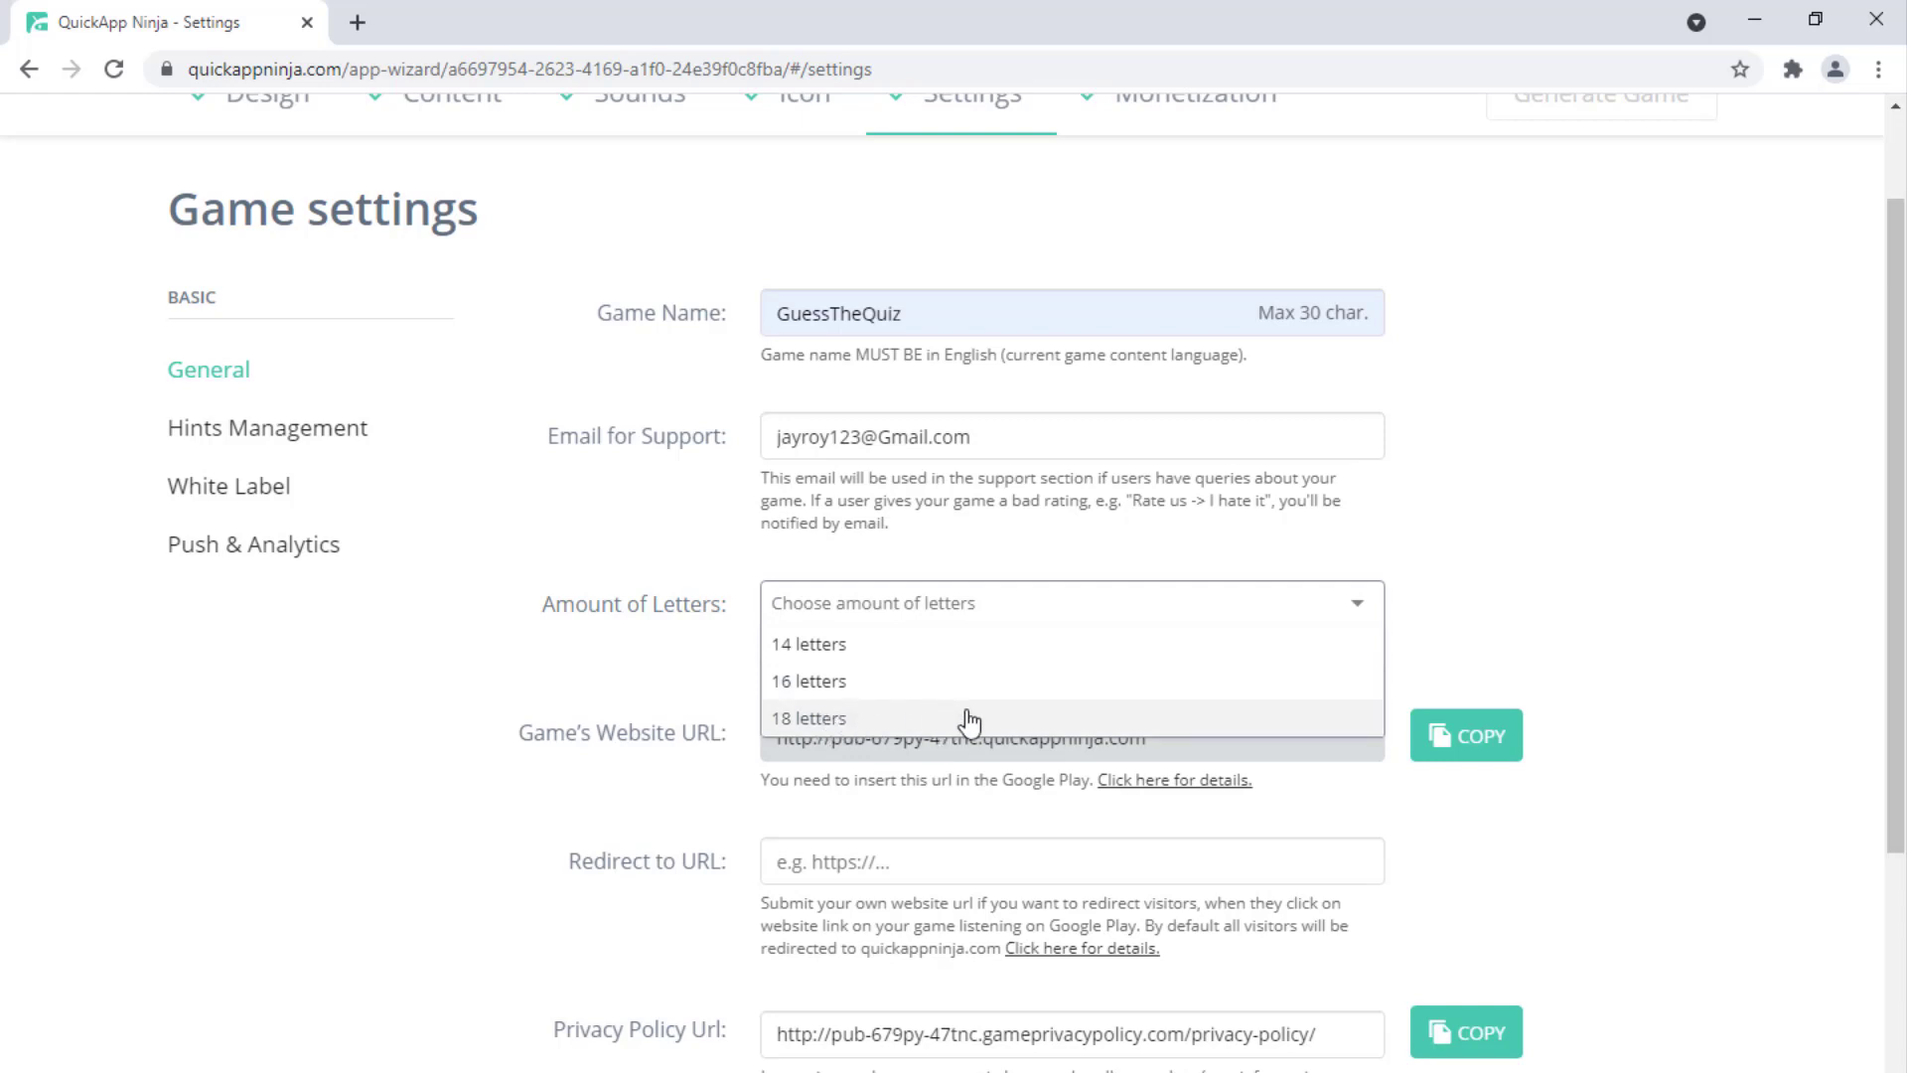
Set the amount of letters to 14 letters and fill the Redirect to URL field with the suggested YouTube channel address
click(957, 648)
scroll(956, 653, down, 4)
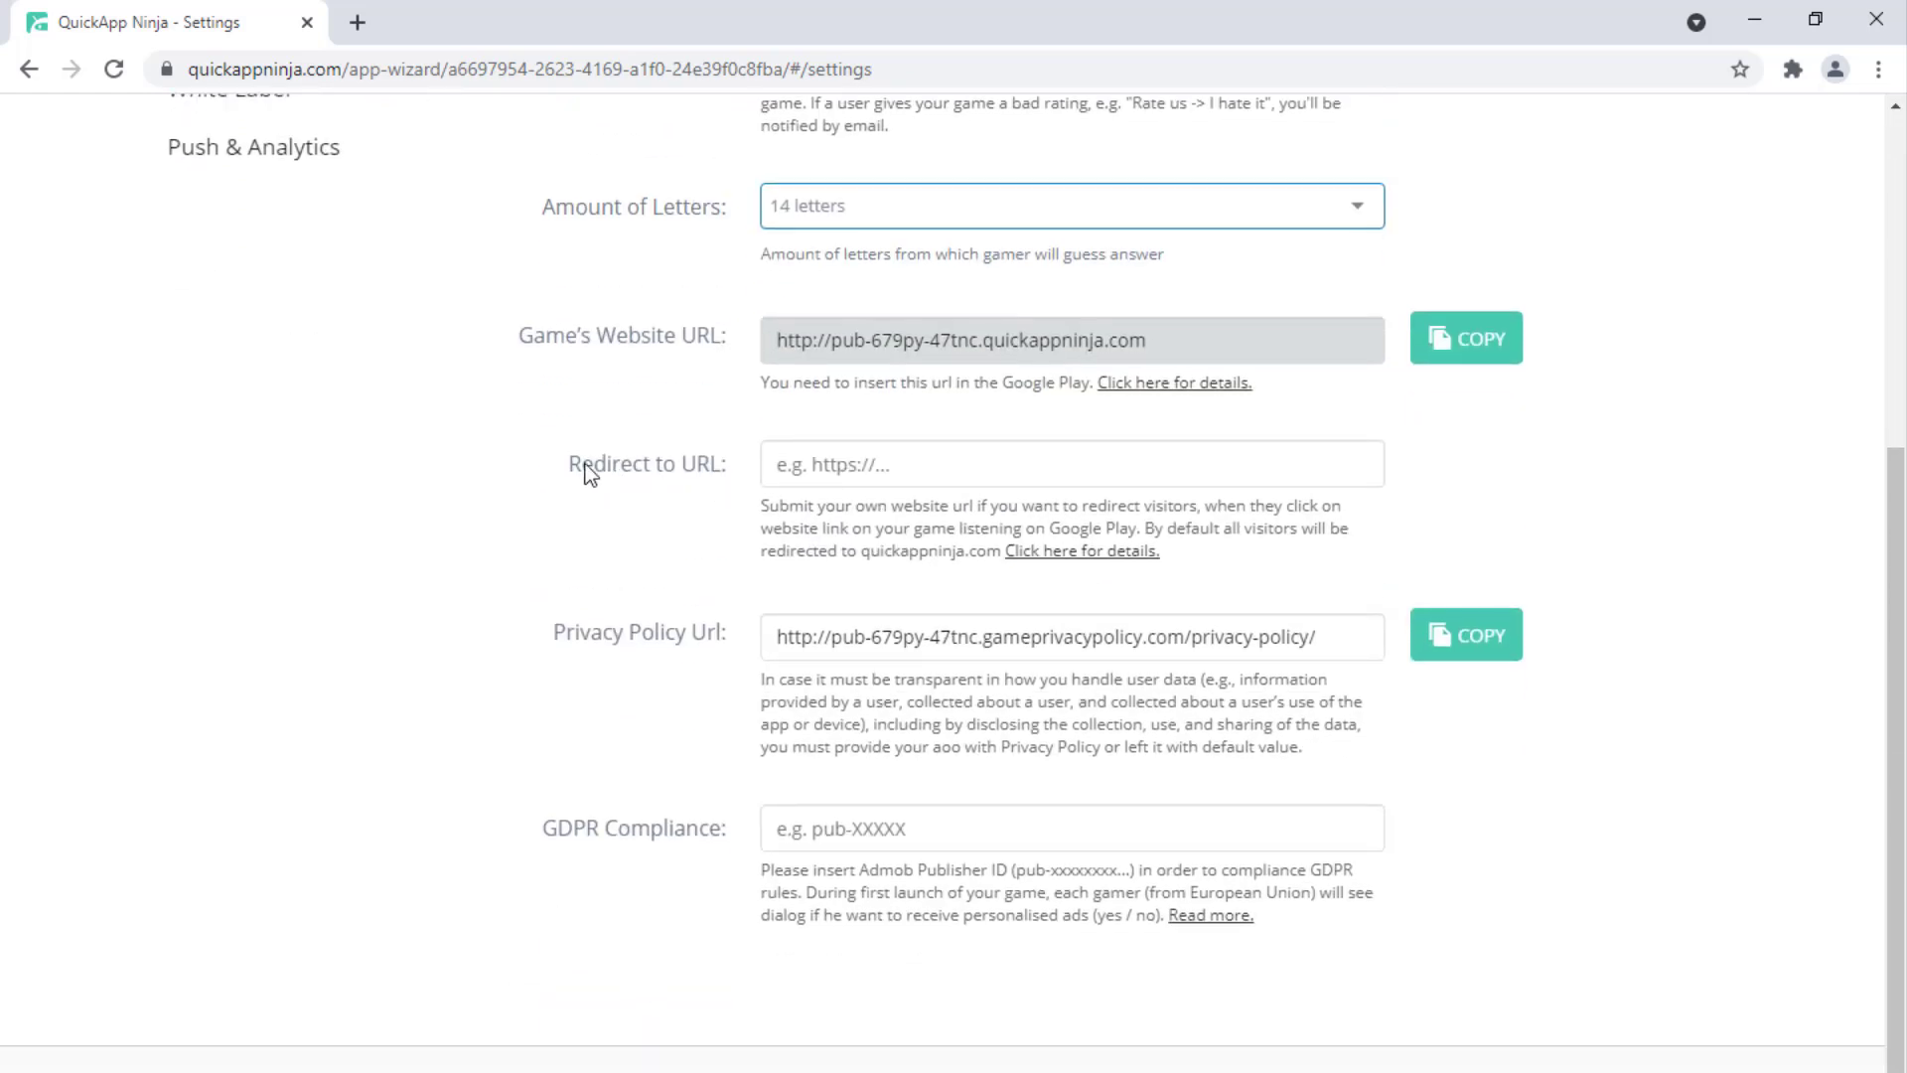
click(897, 464)
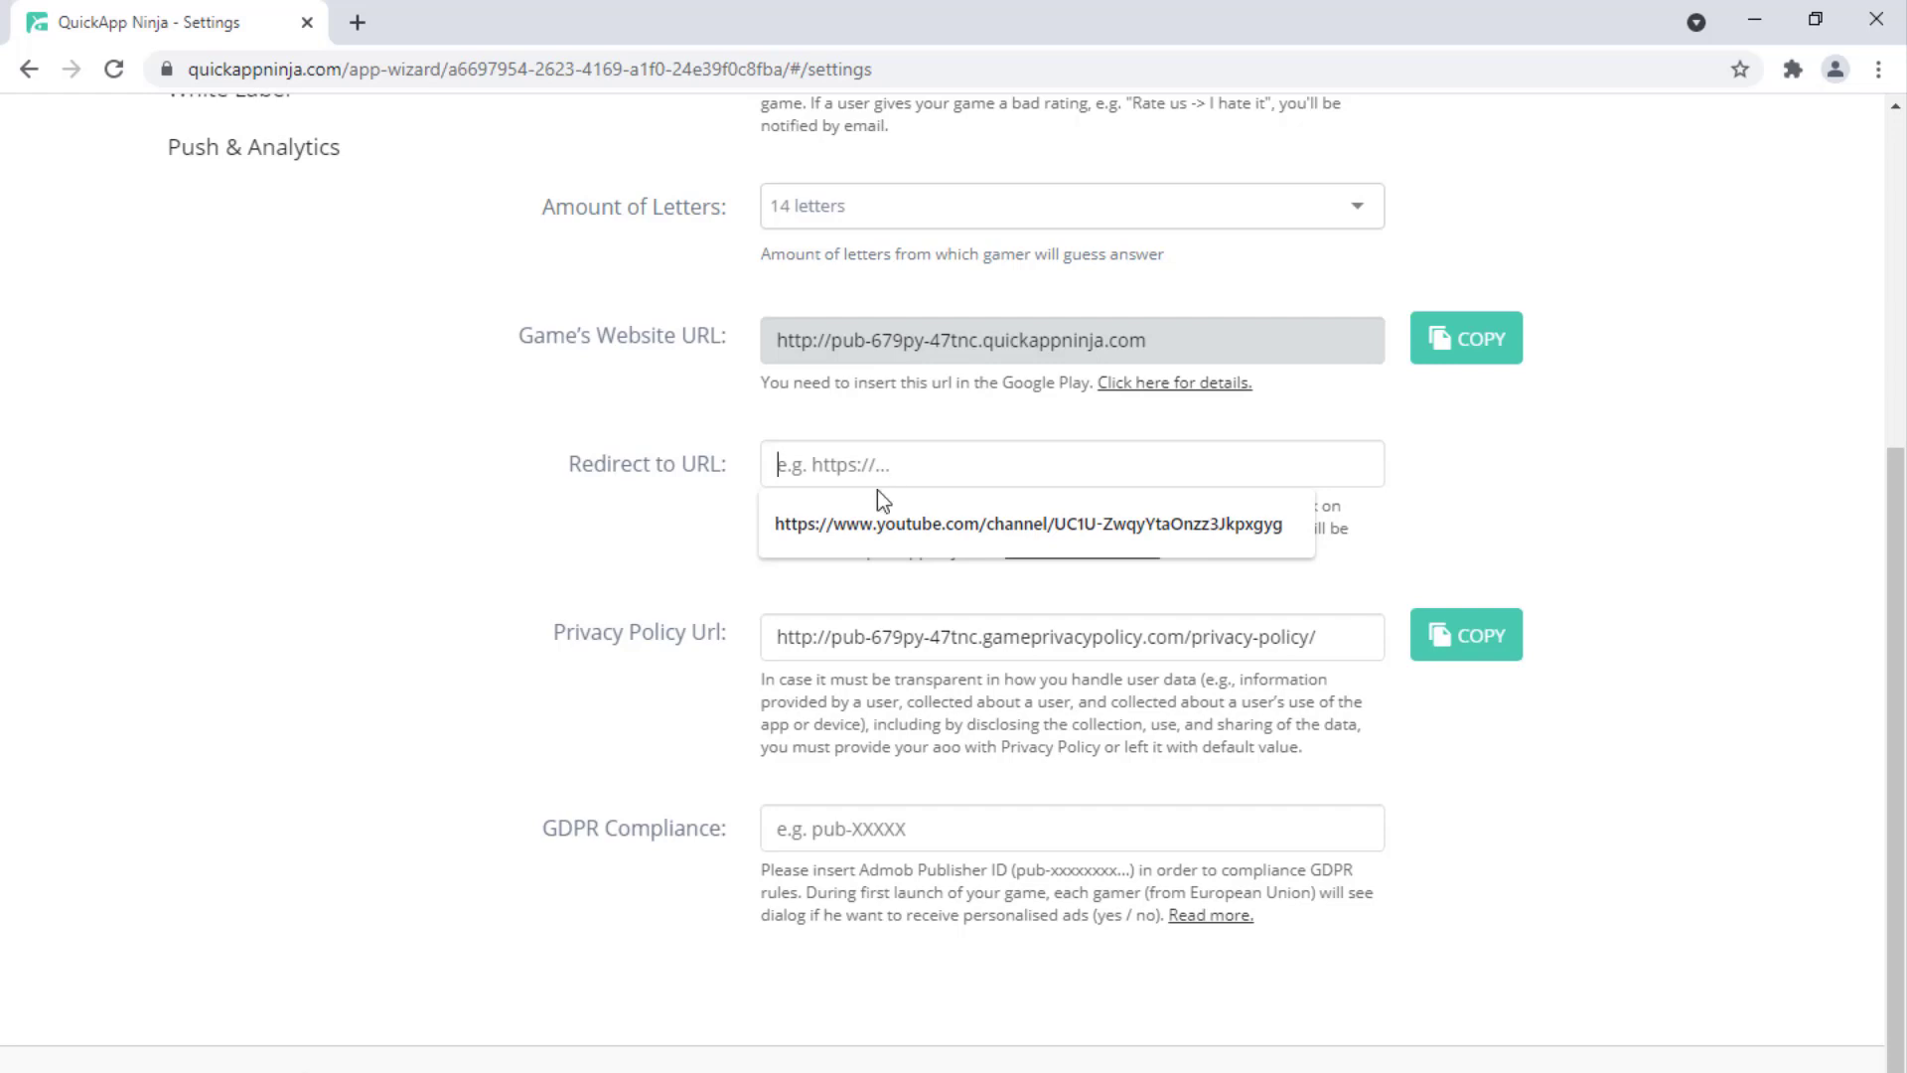
click(839, 528)
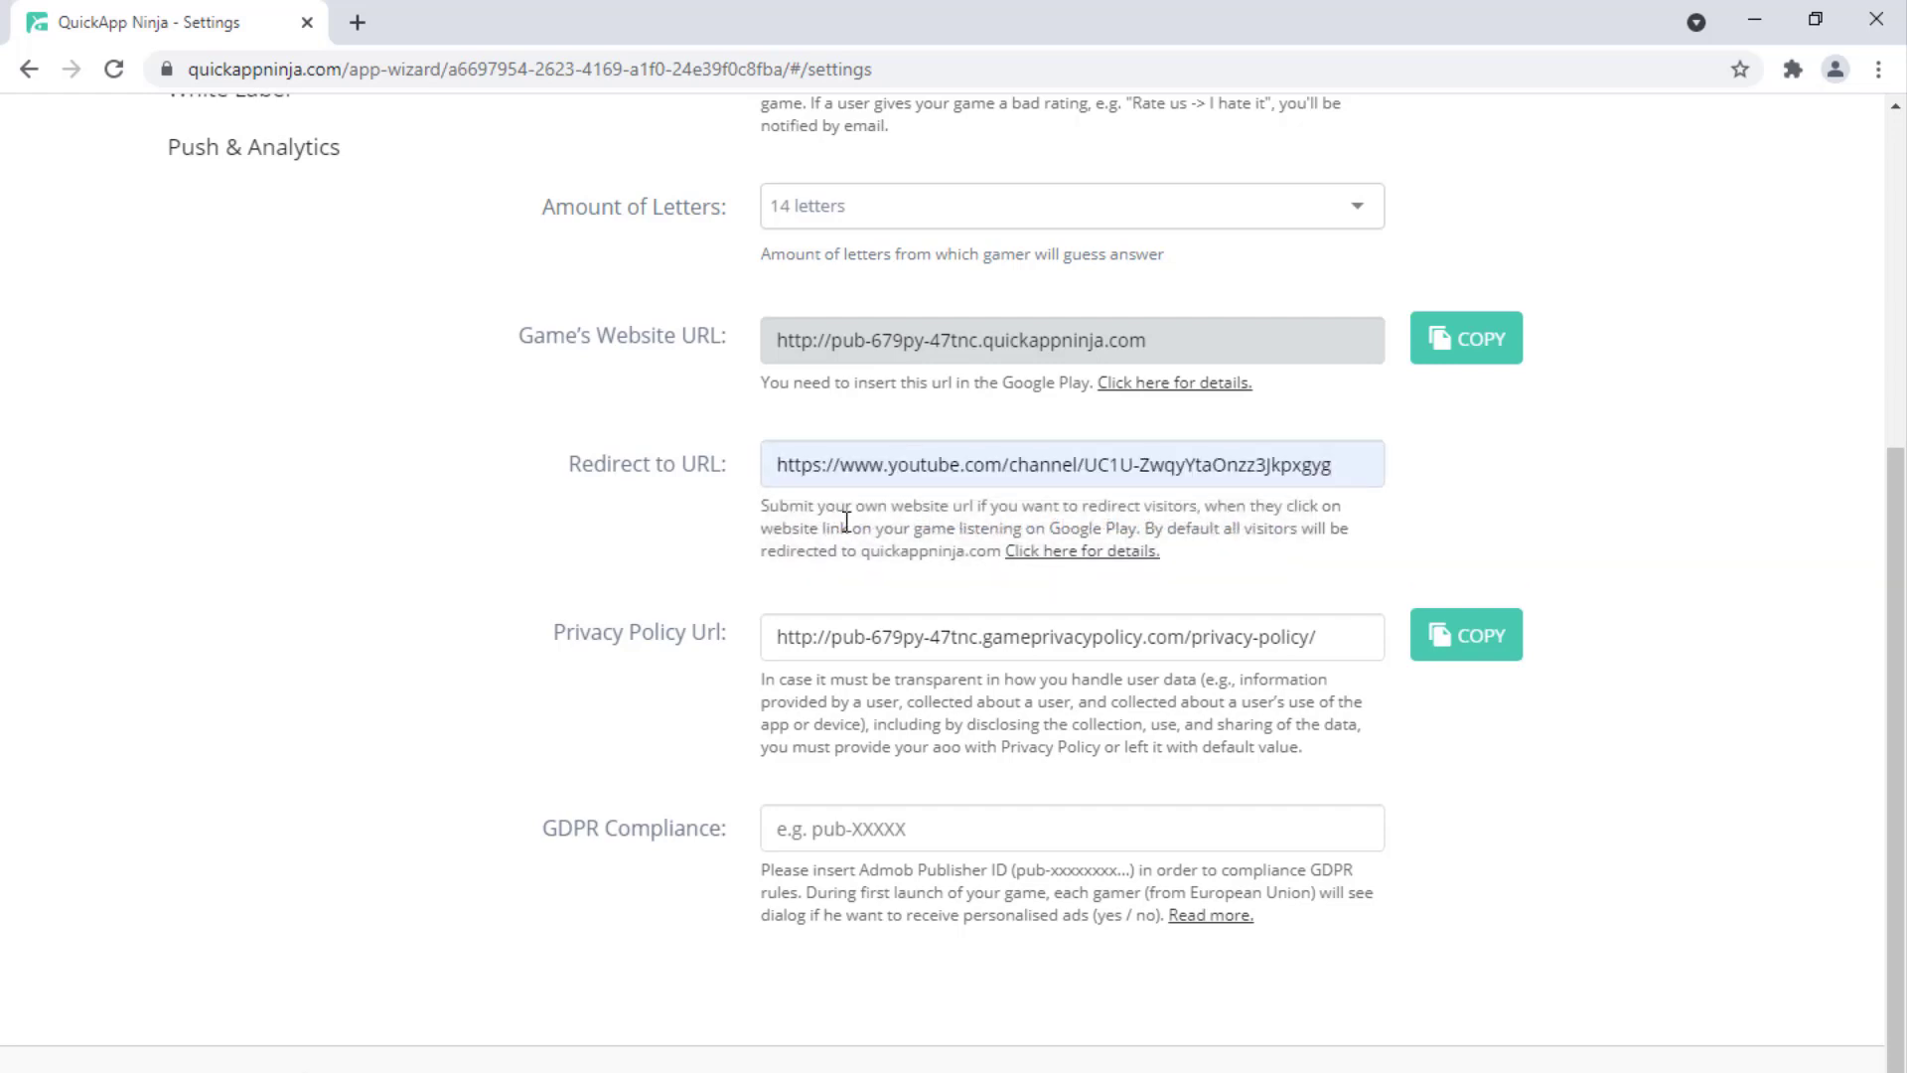
scroll(1024, 477, up, 2)
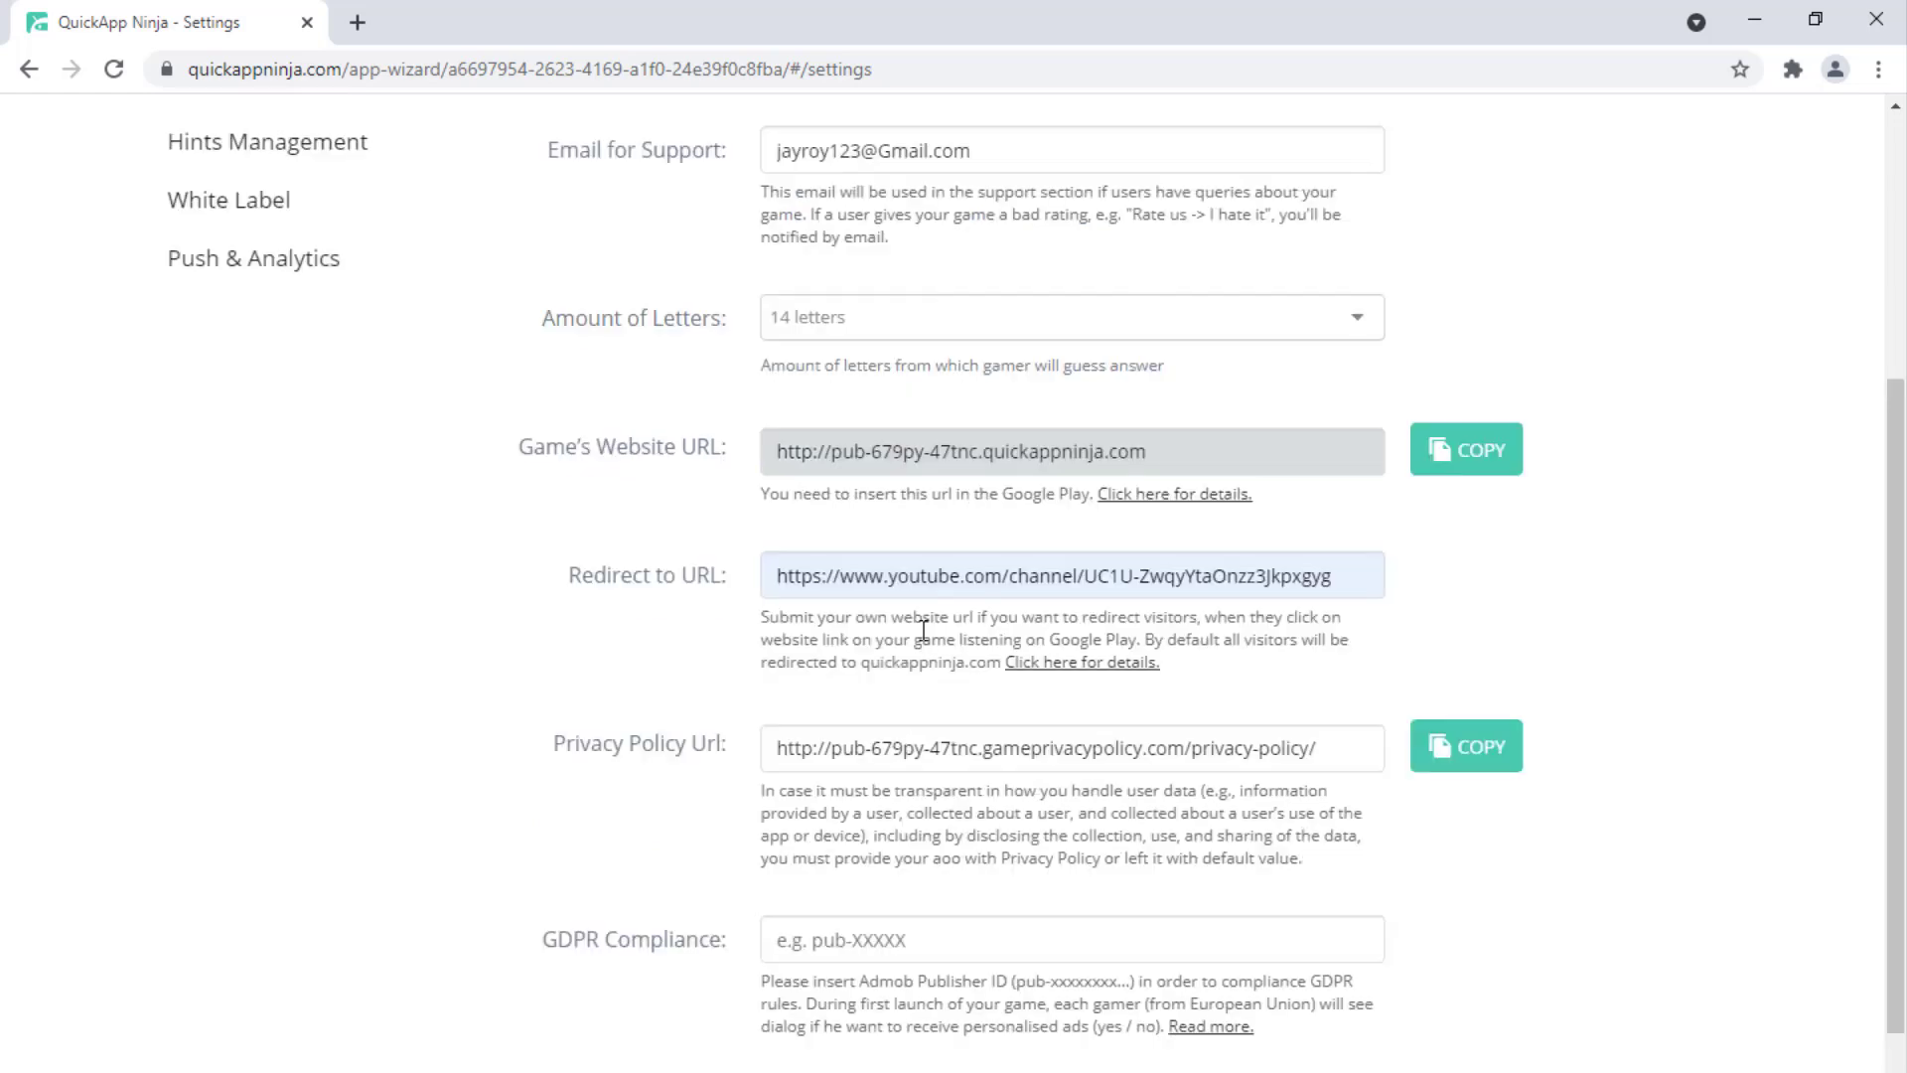
scroll(868, 755, down, 2)
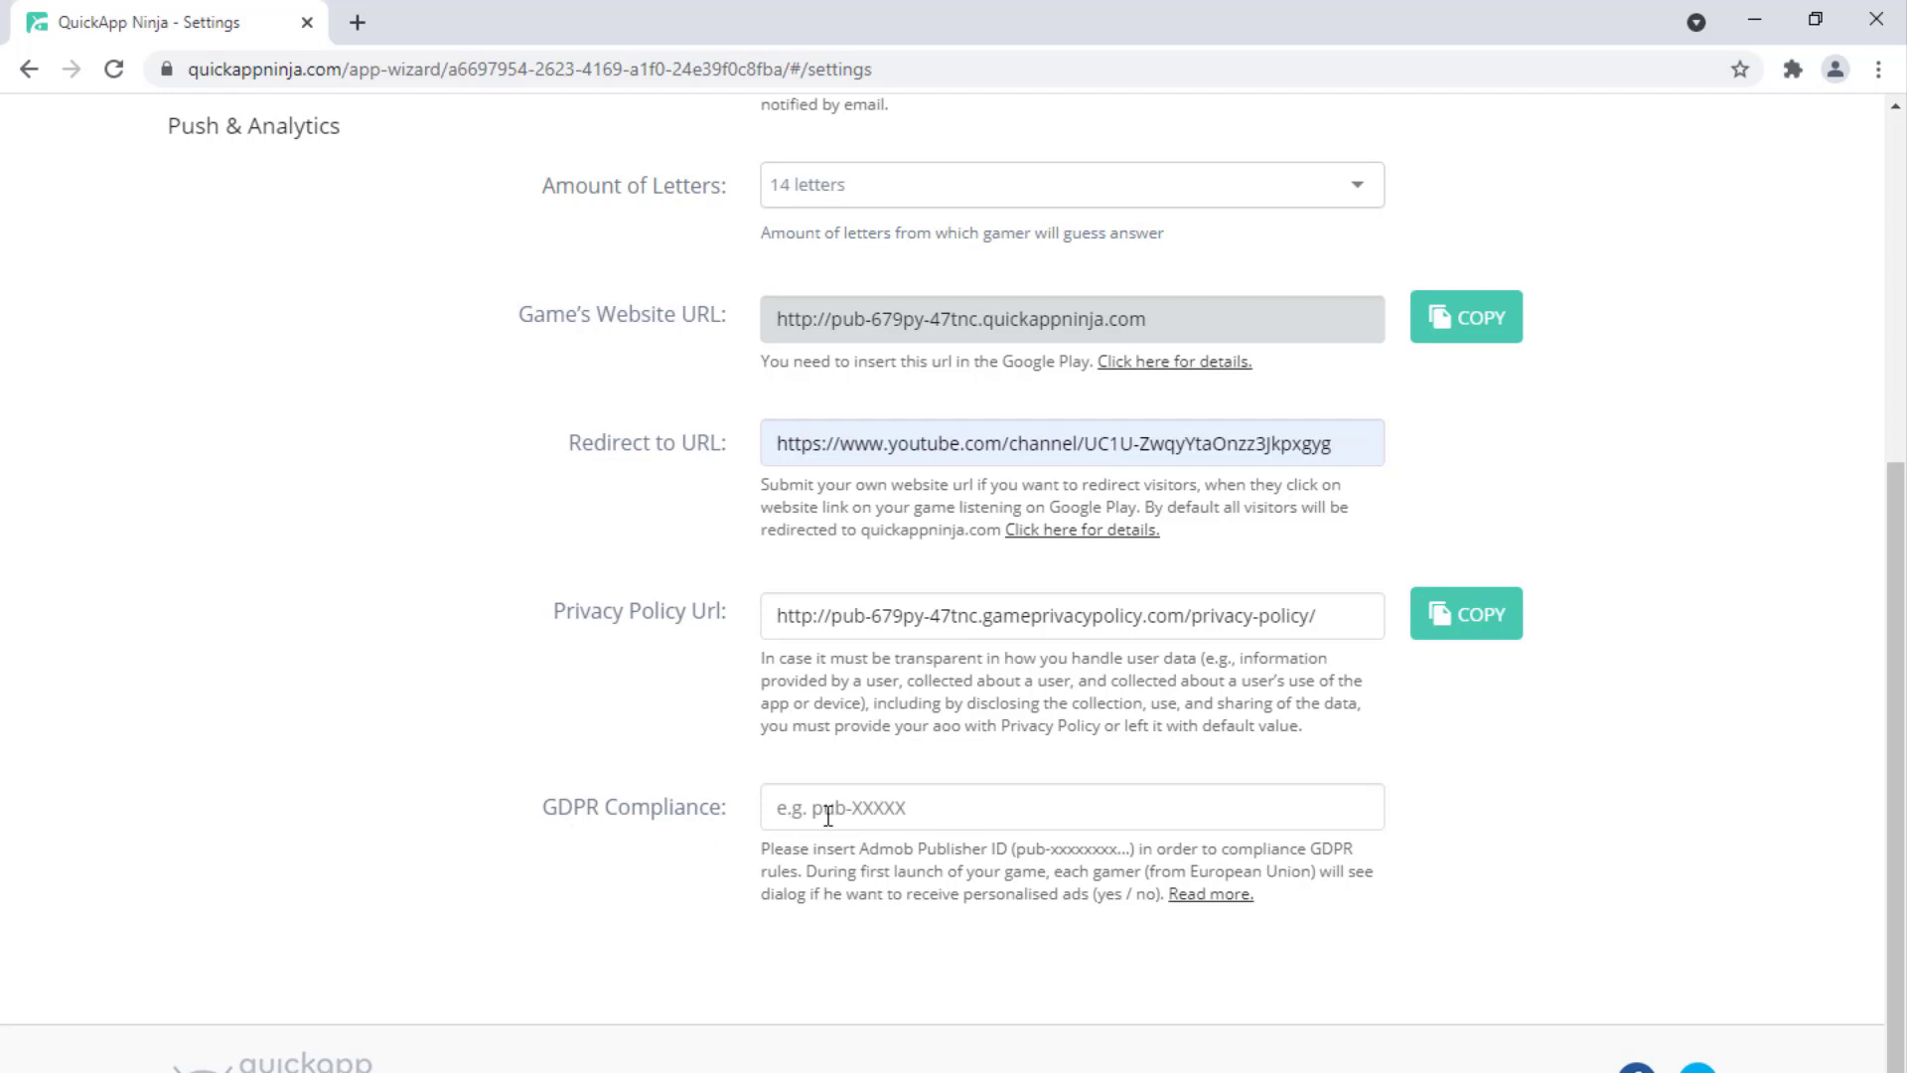
Search Google for "admob login" in a new browser tab and sign in to AdMob with the saved Google account
scroll(829, 815, up, 6)
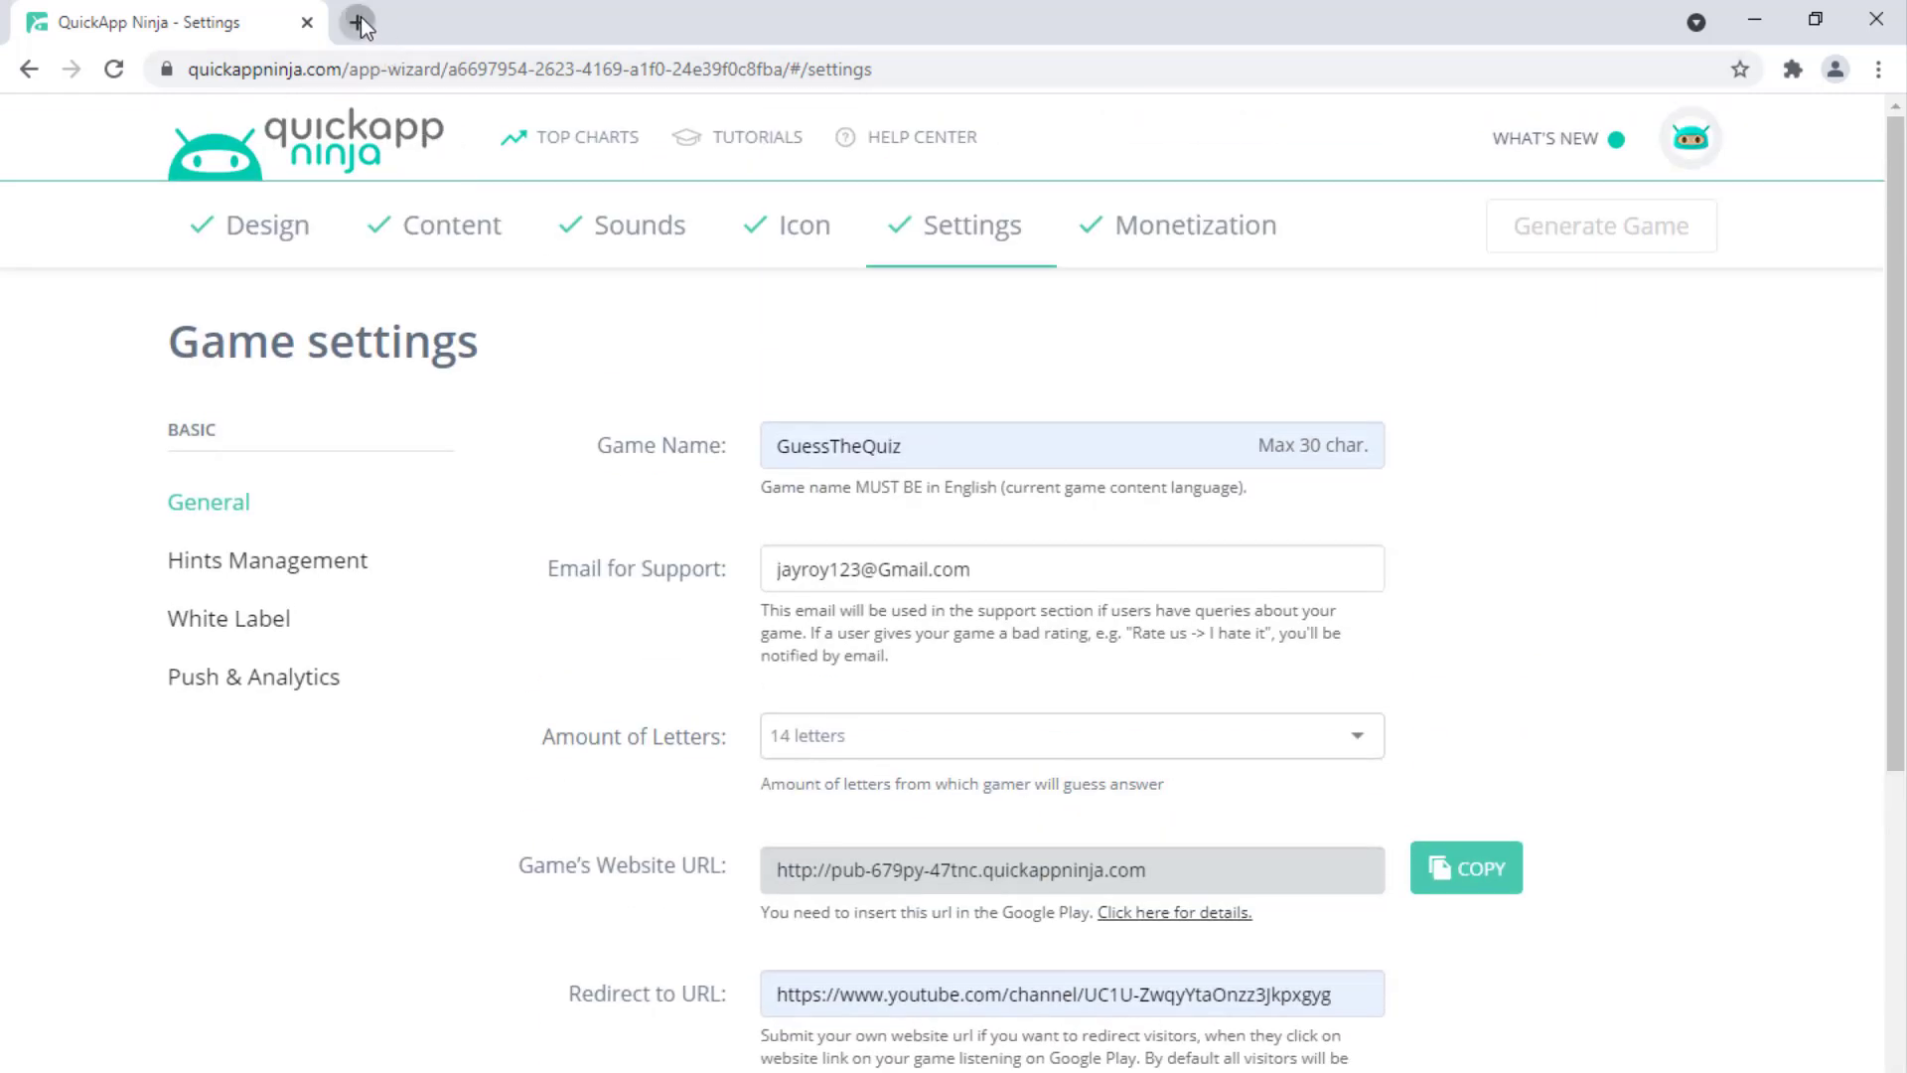
click(357, 22)
click(317, 72)
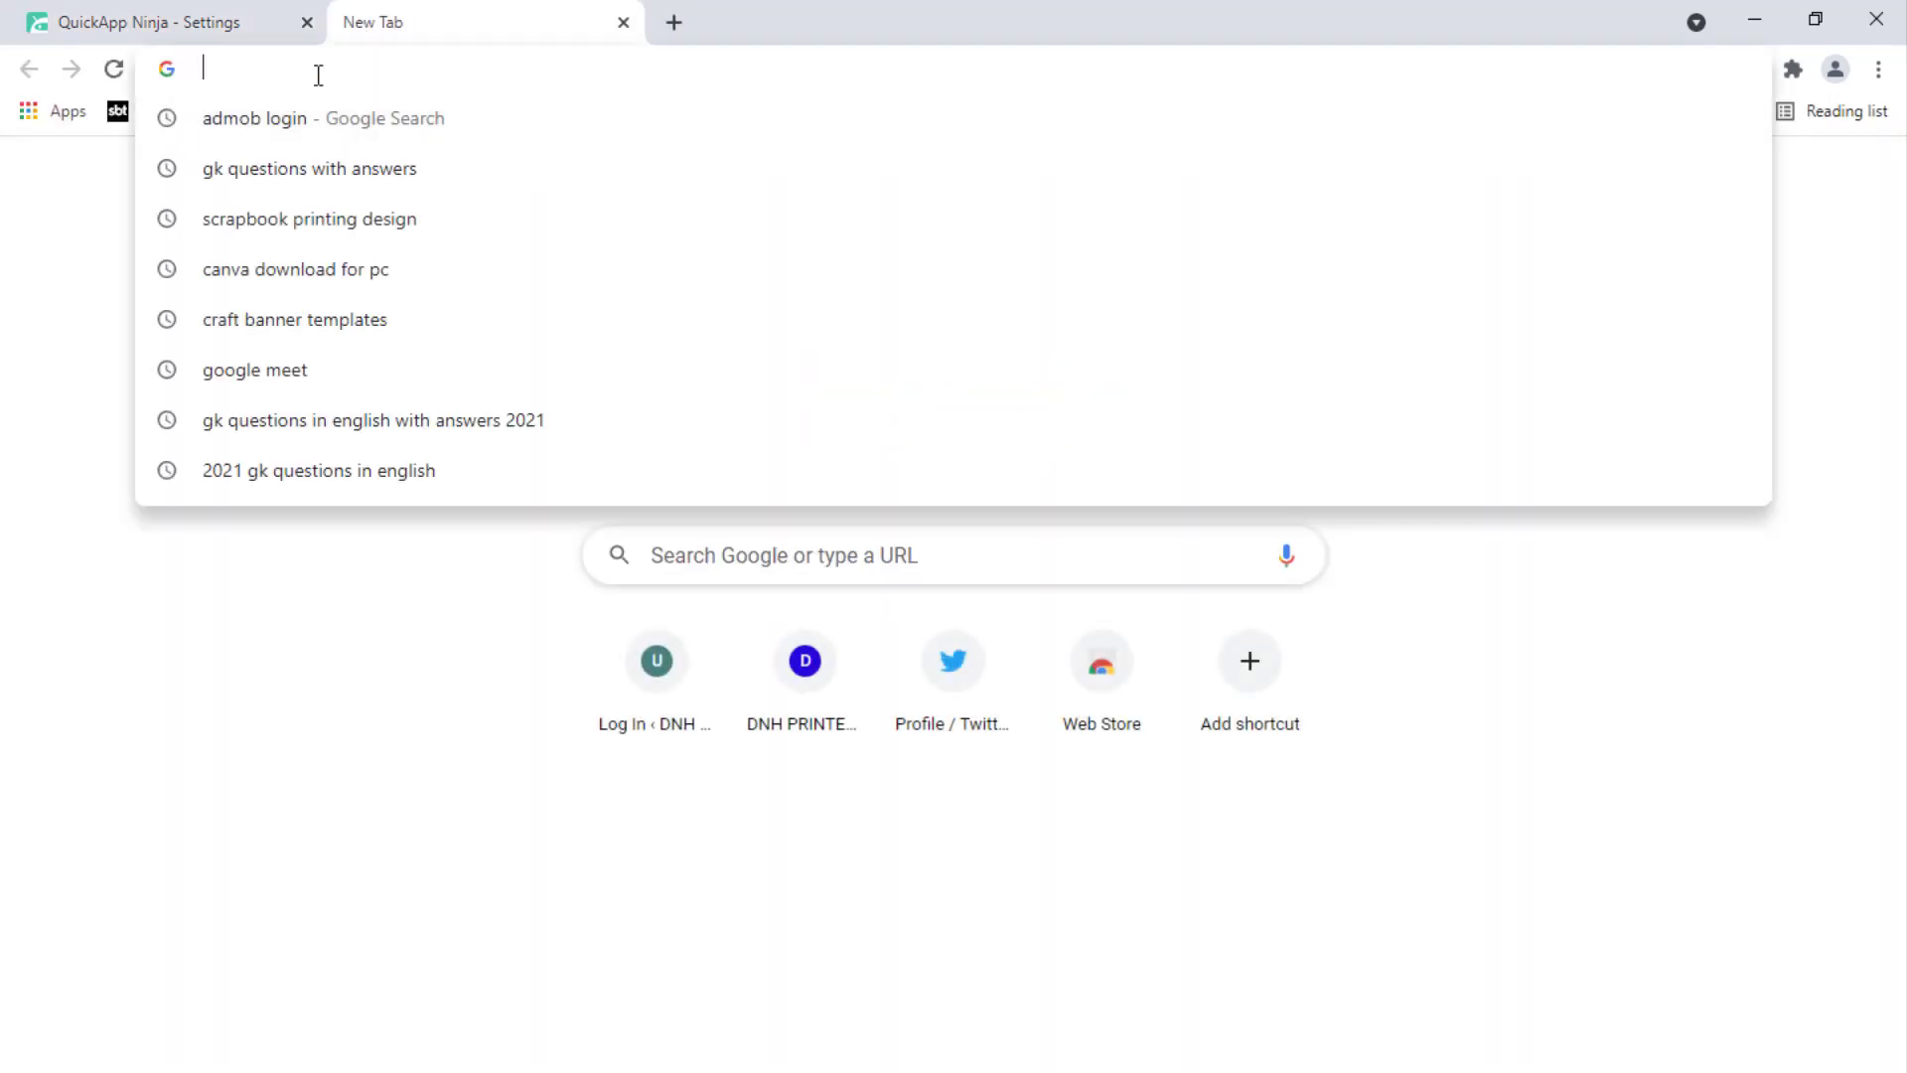
click(284, 120)
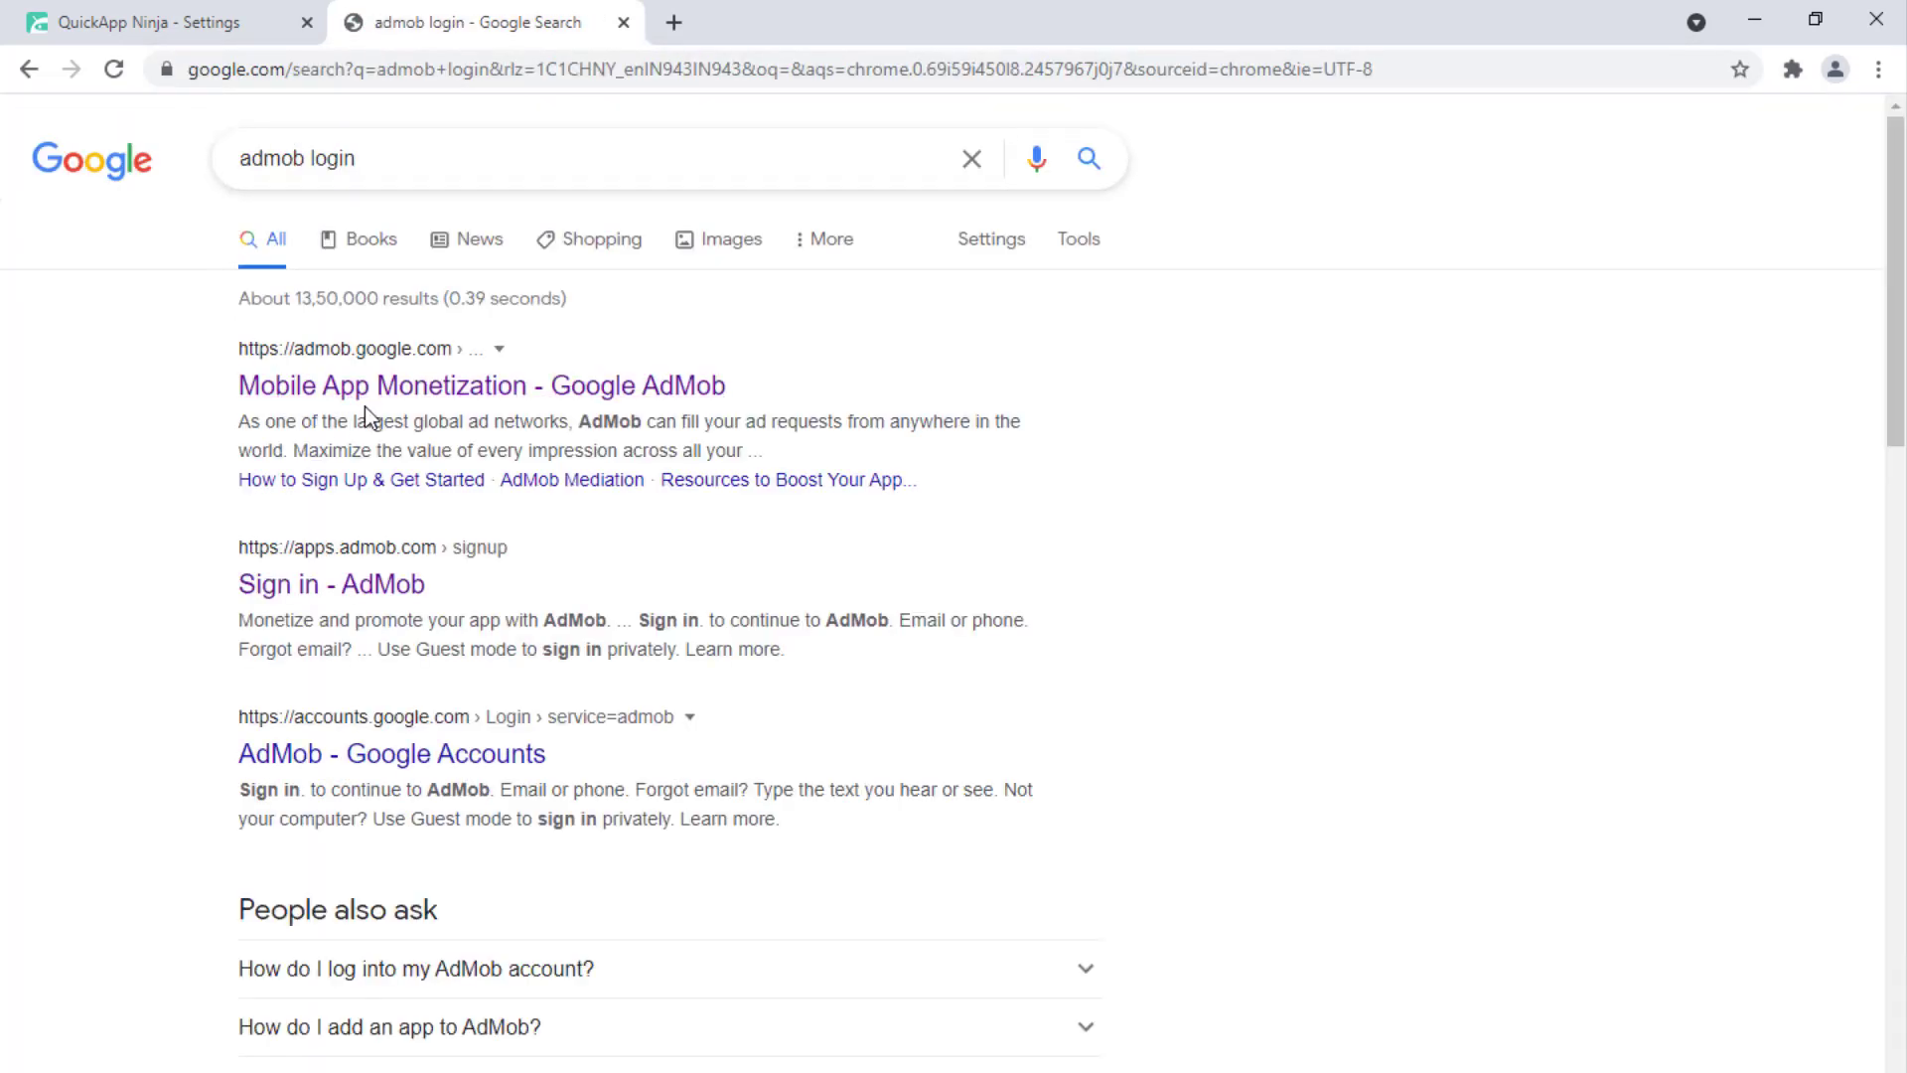
click(385, 587)
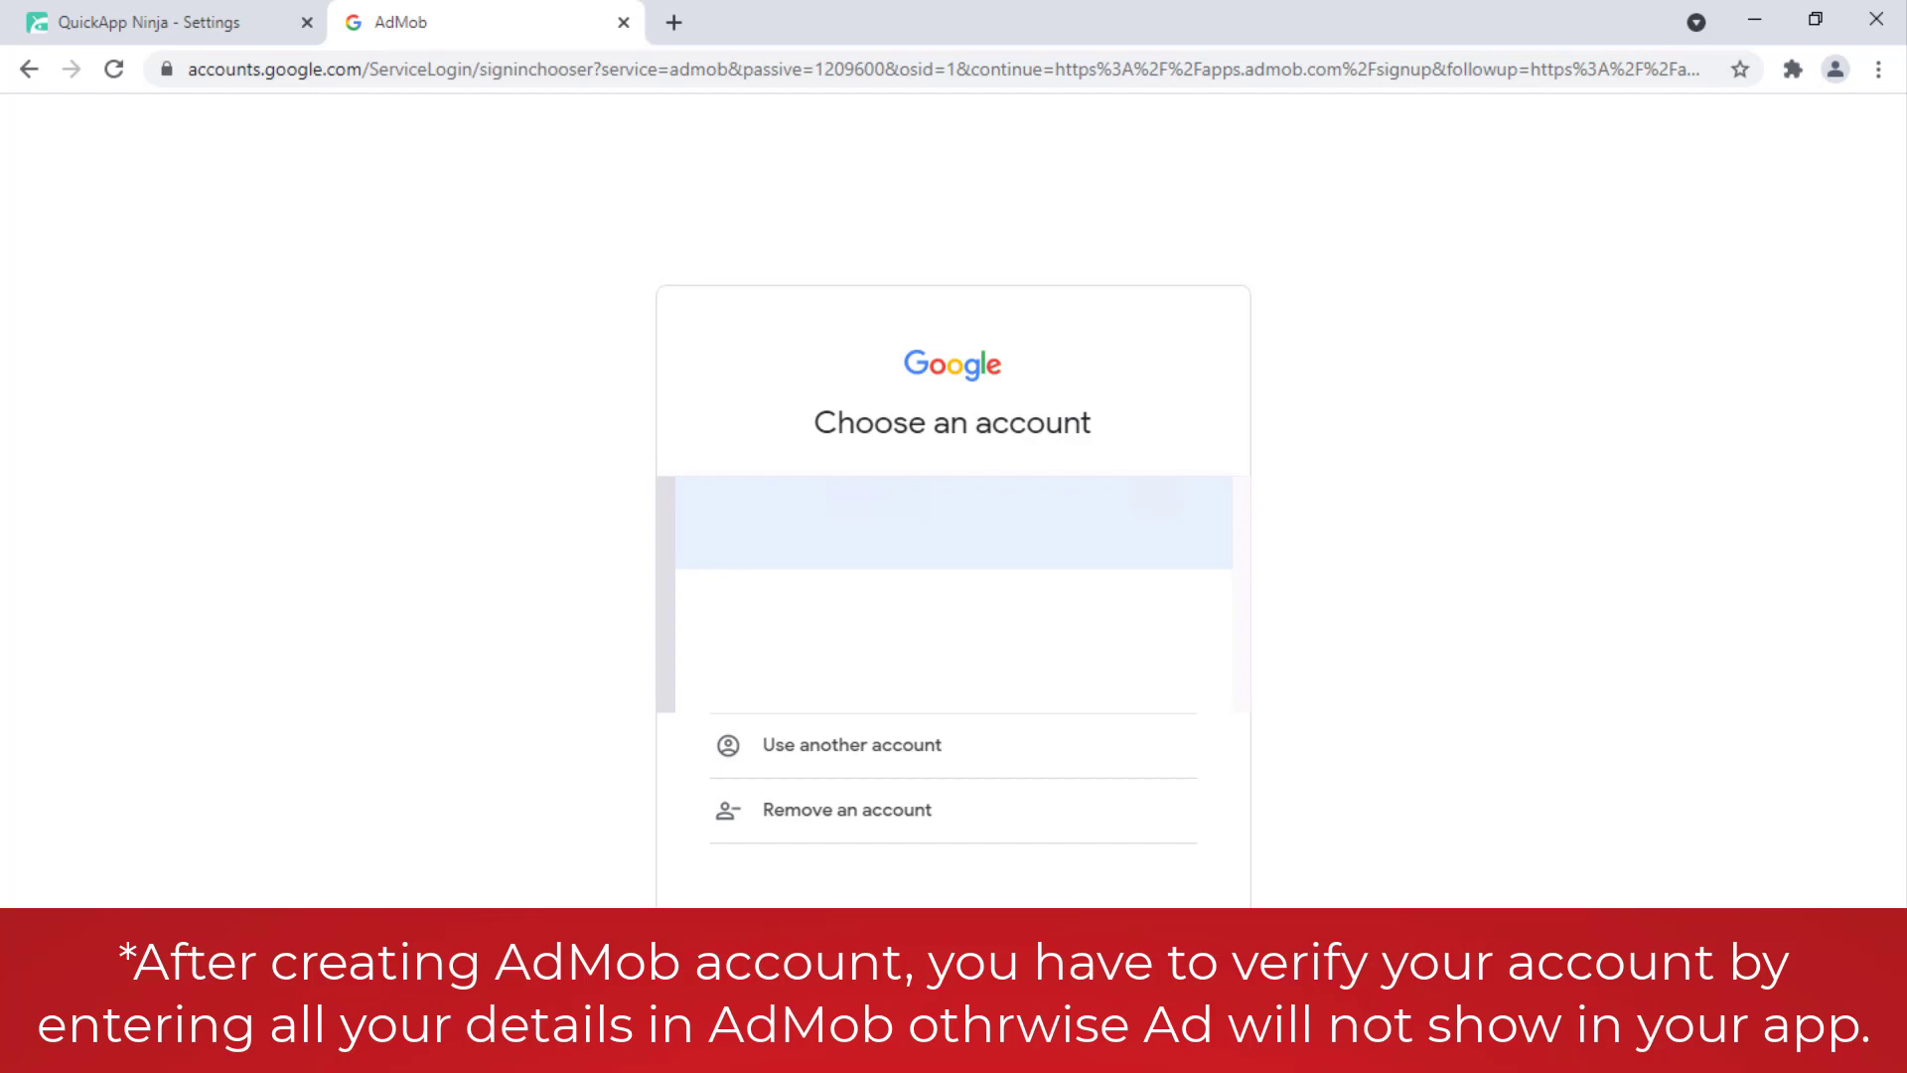
click(884, 534)
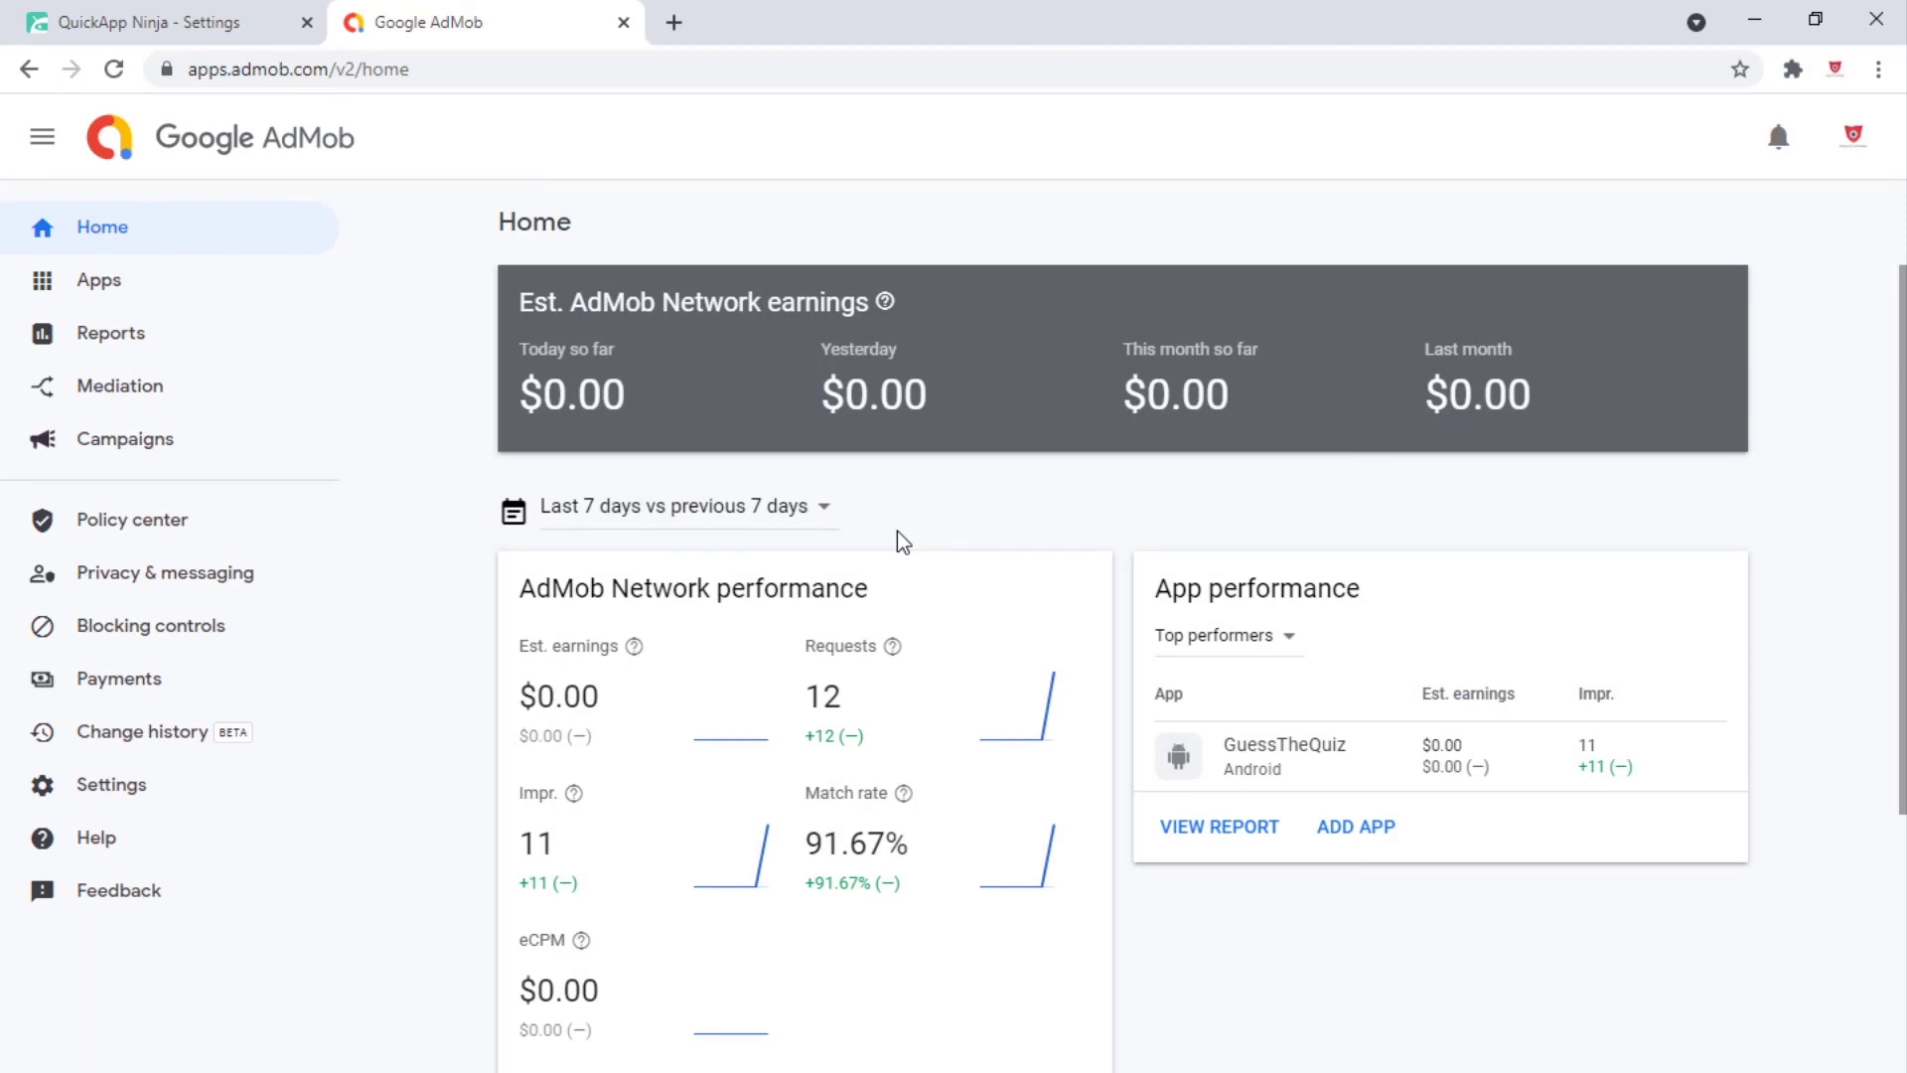
Open the AdMob account information and copy the publisher ID
click(182, 792)
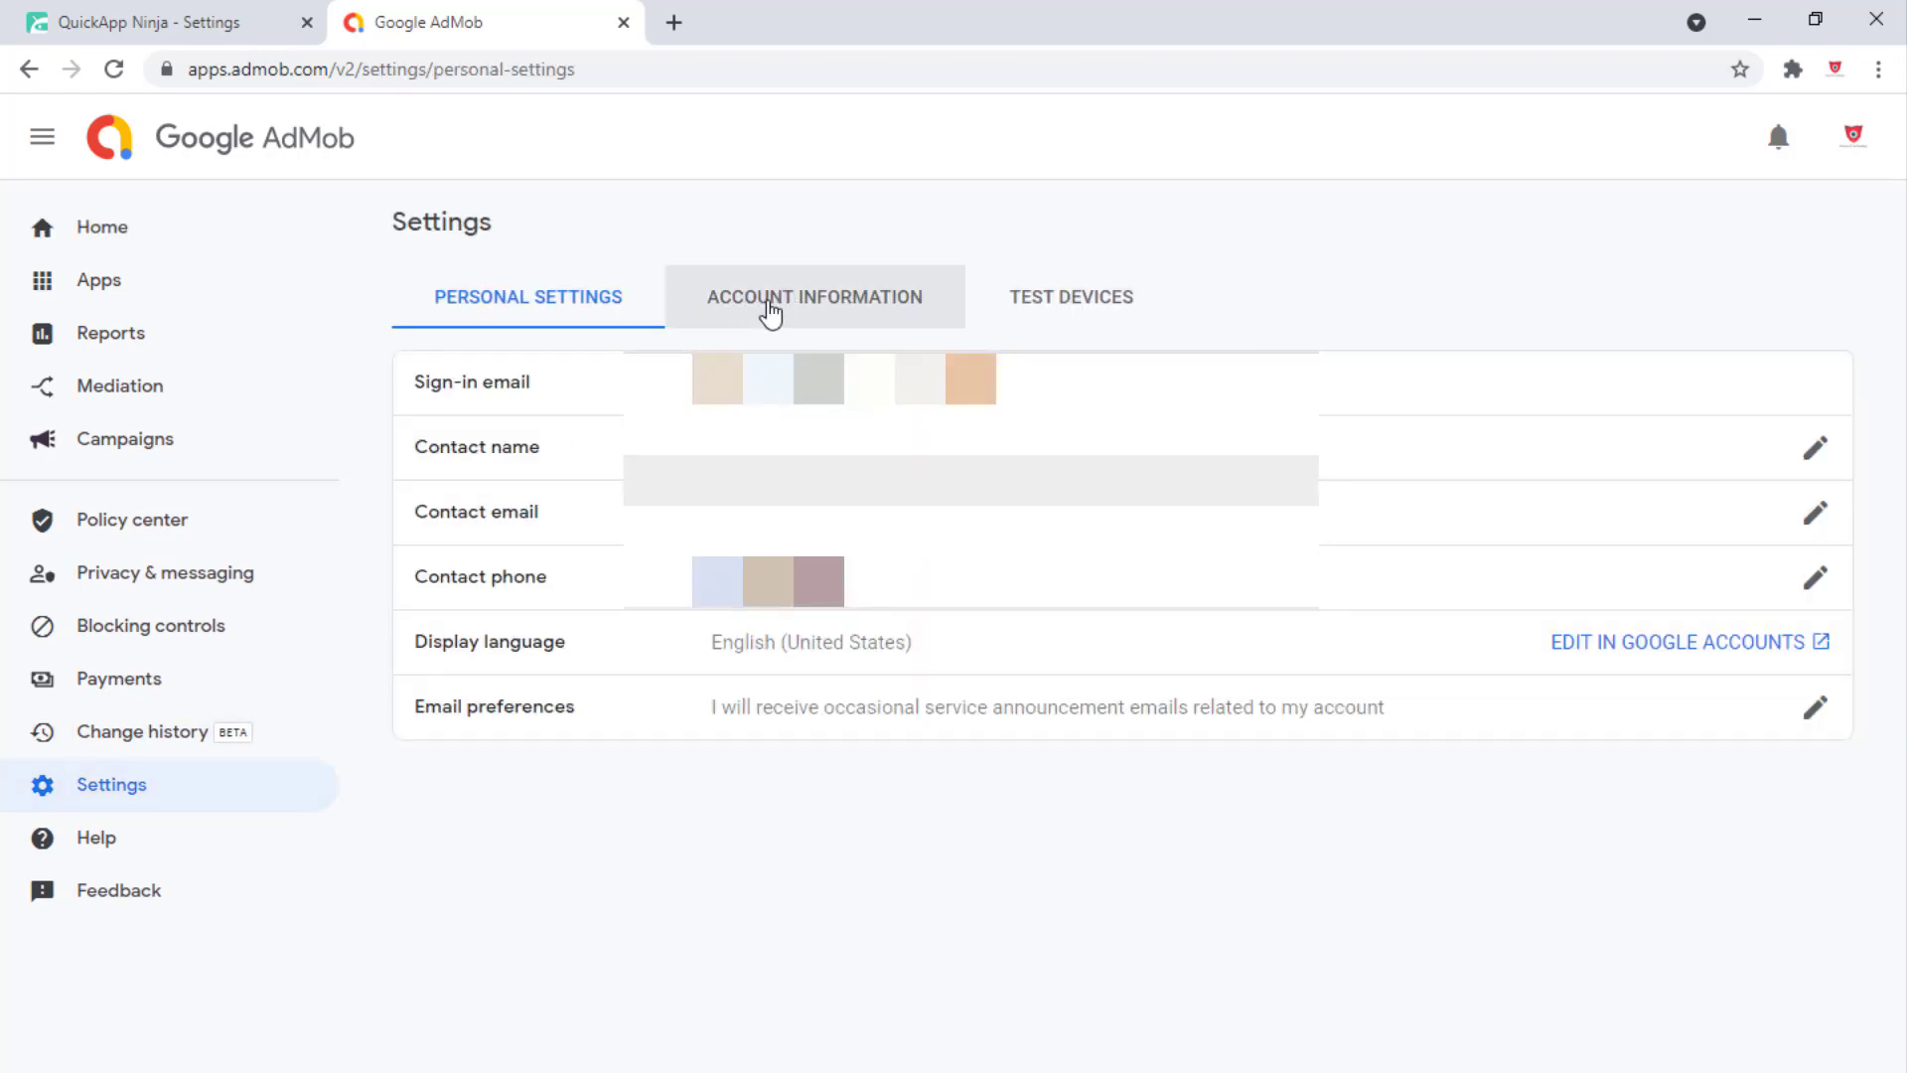
click(871, 317)
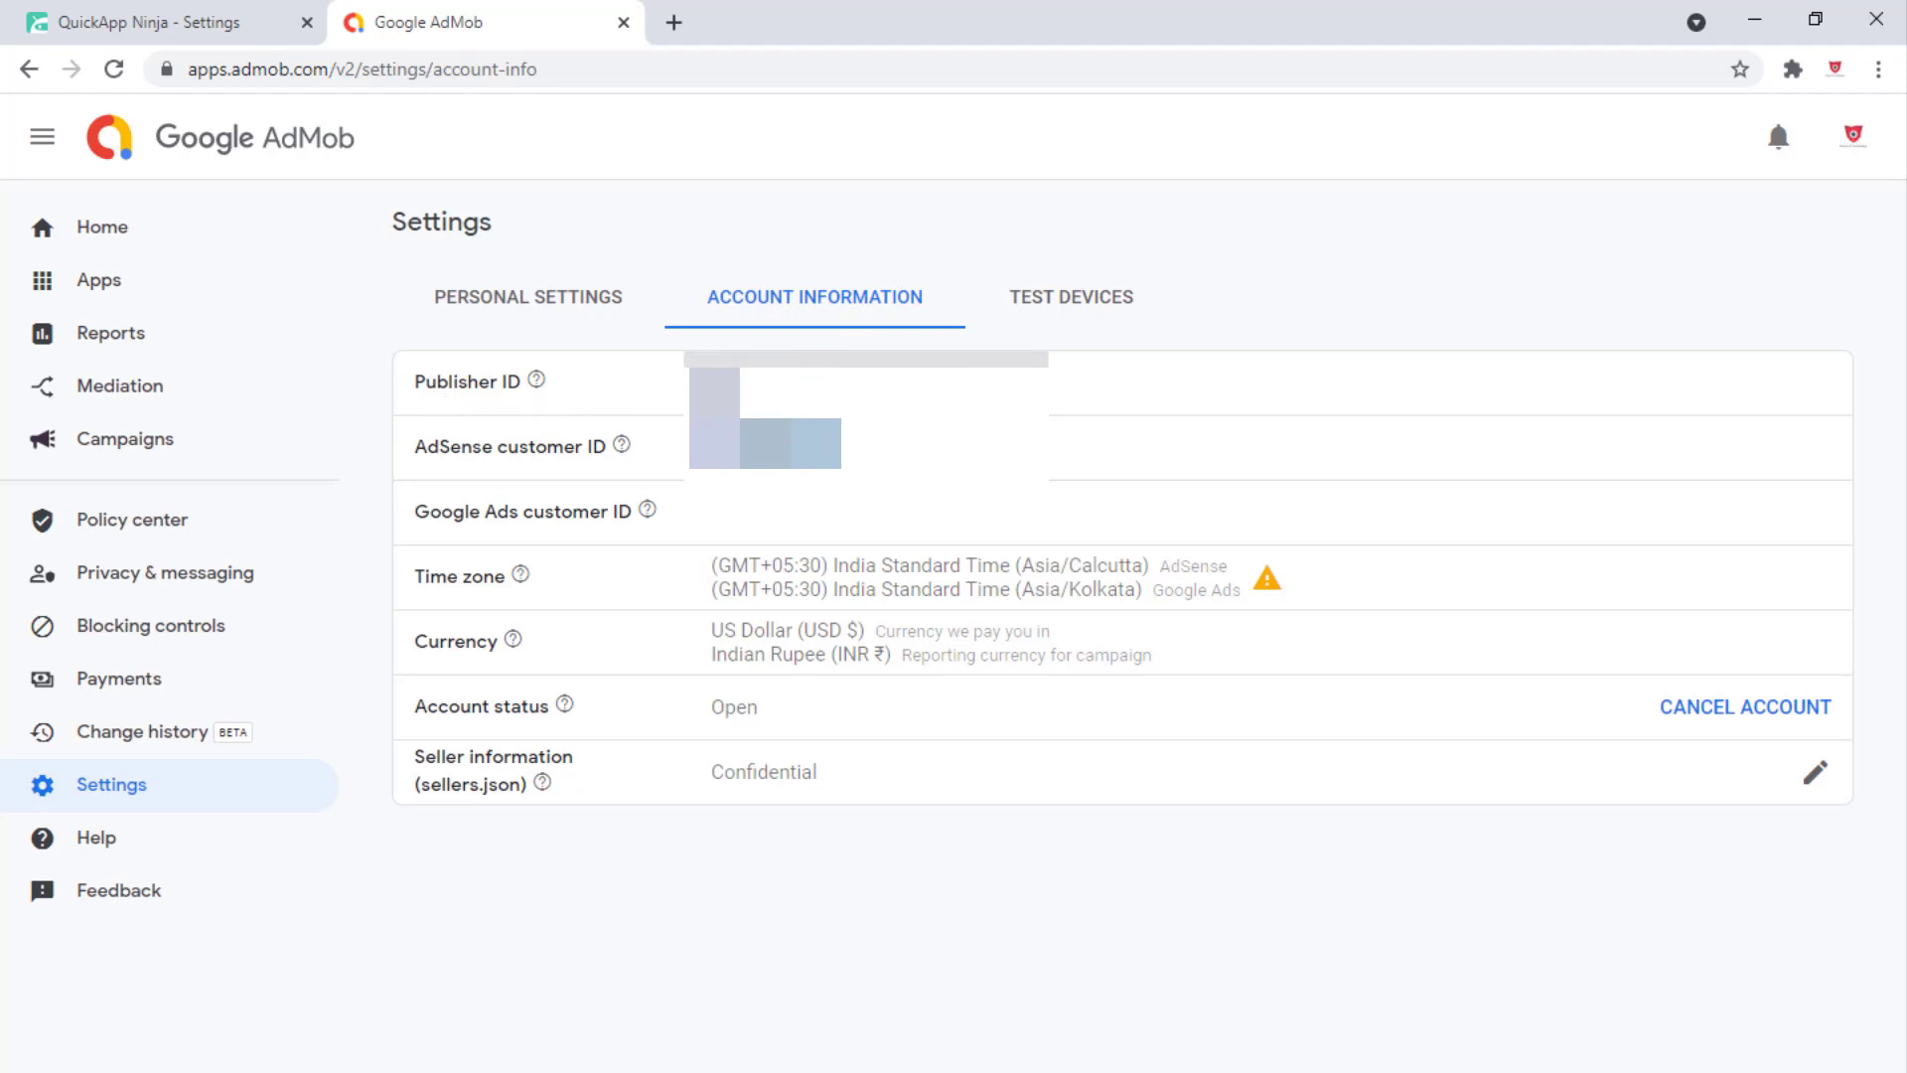
drag(715, 393, 943, 392)
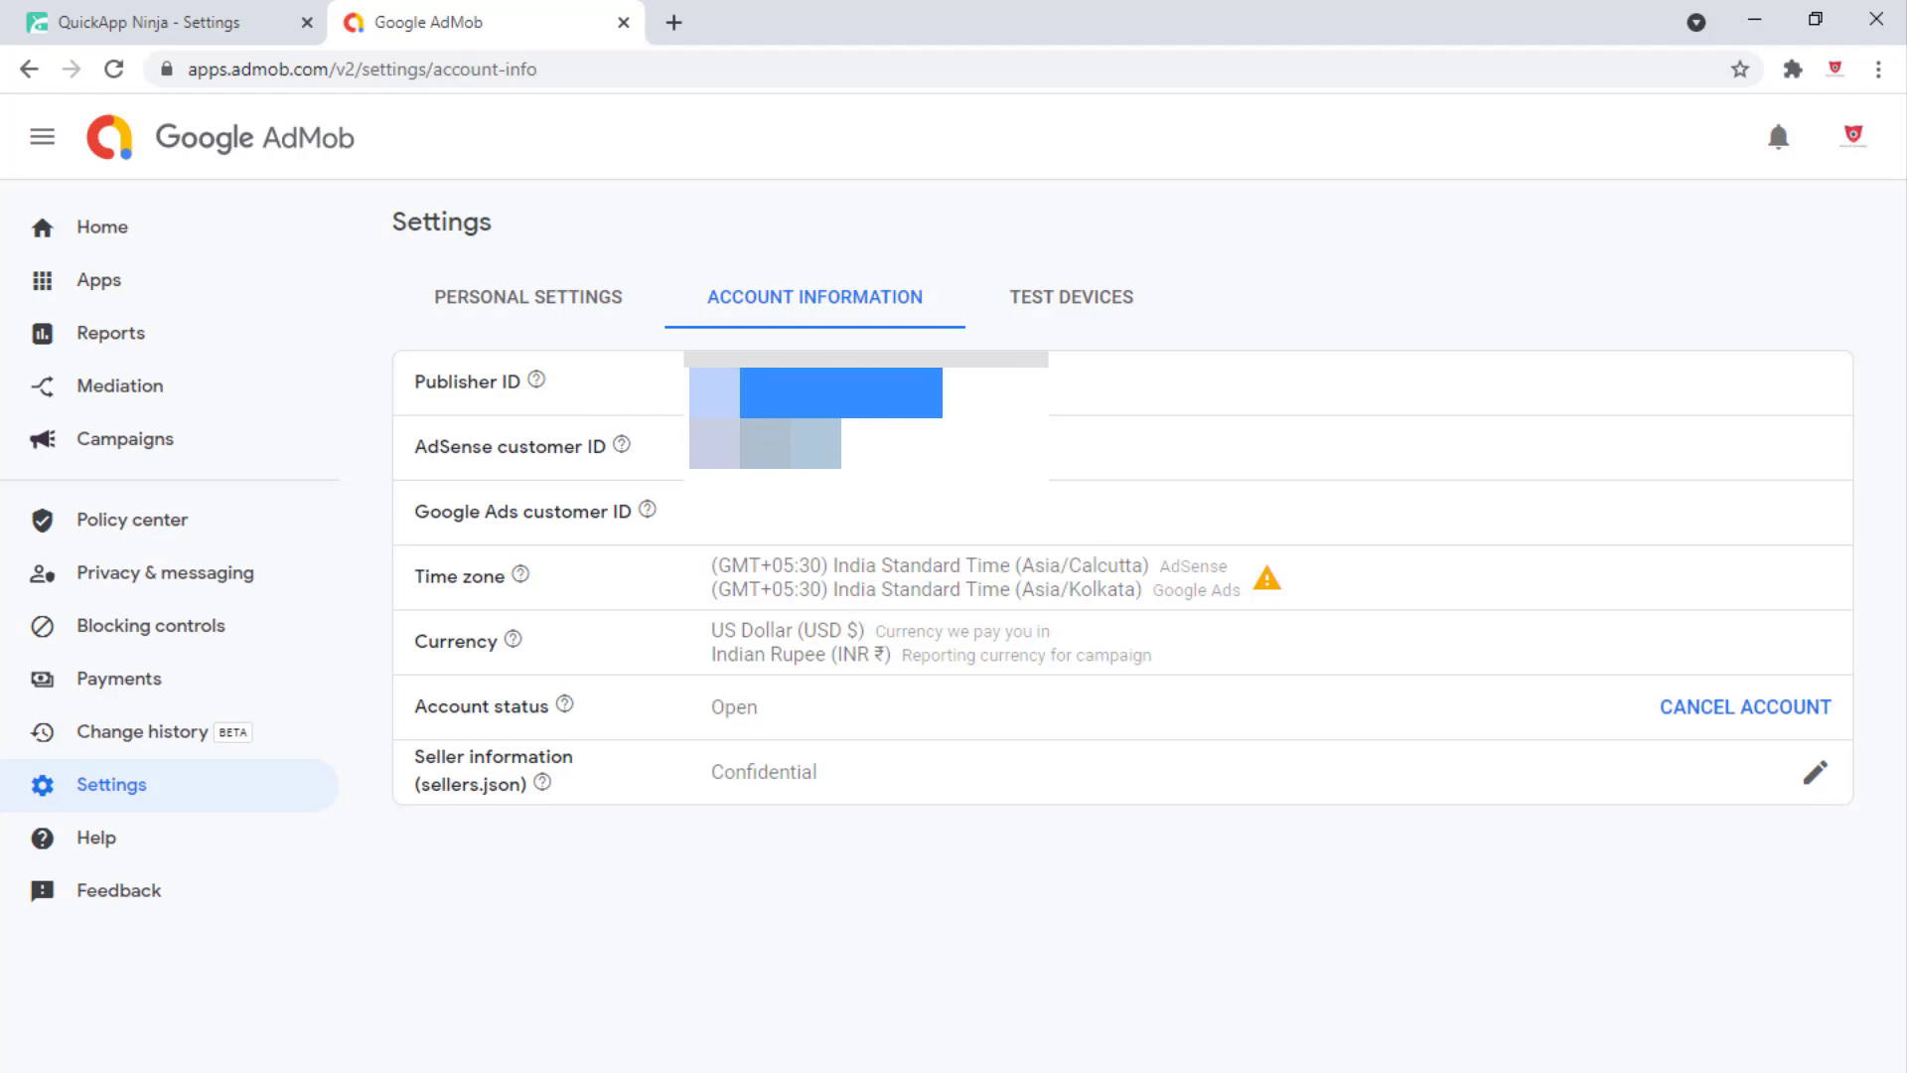
Return to QuickApp Ninja and paste the AdMob publisher ID as the game's GDPR Compliance value
click(276, 21)
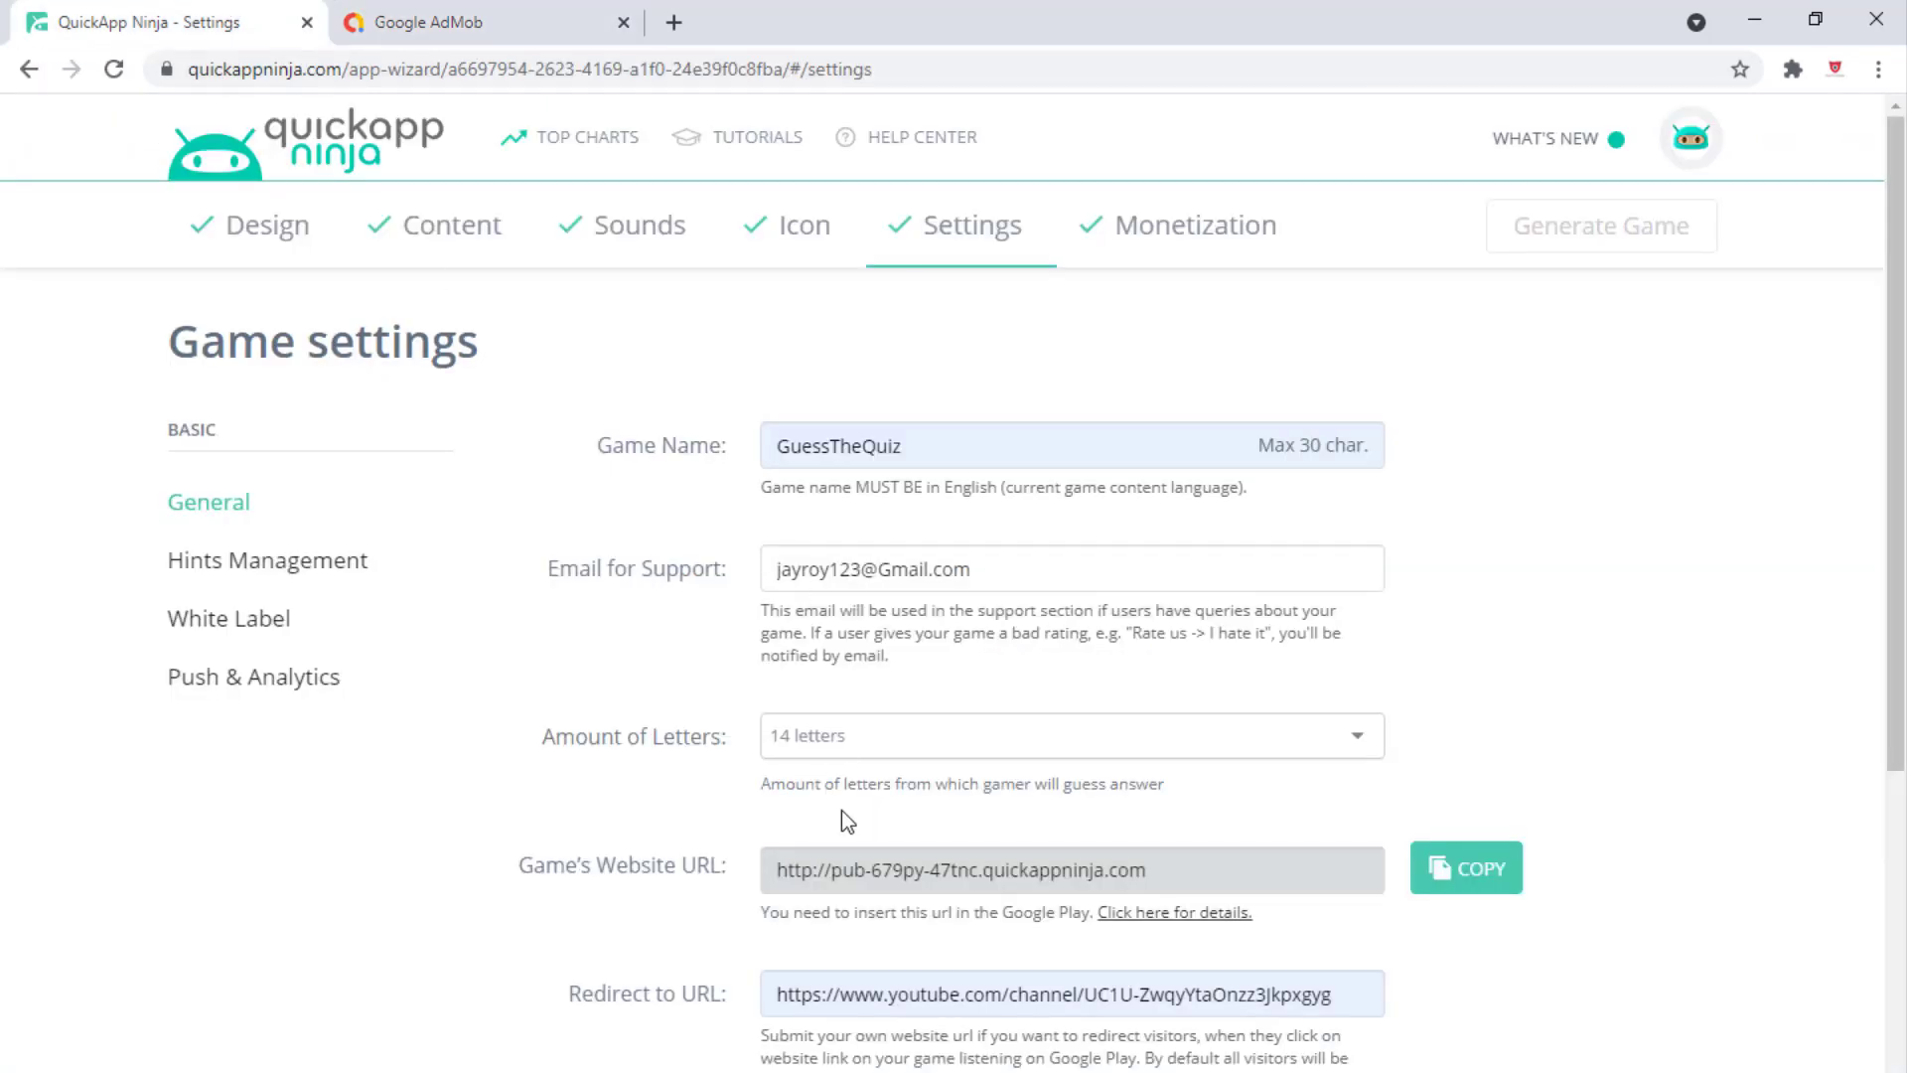
scroll(842, 809, down, 5)
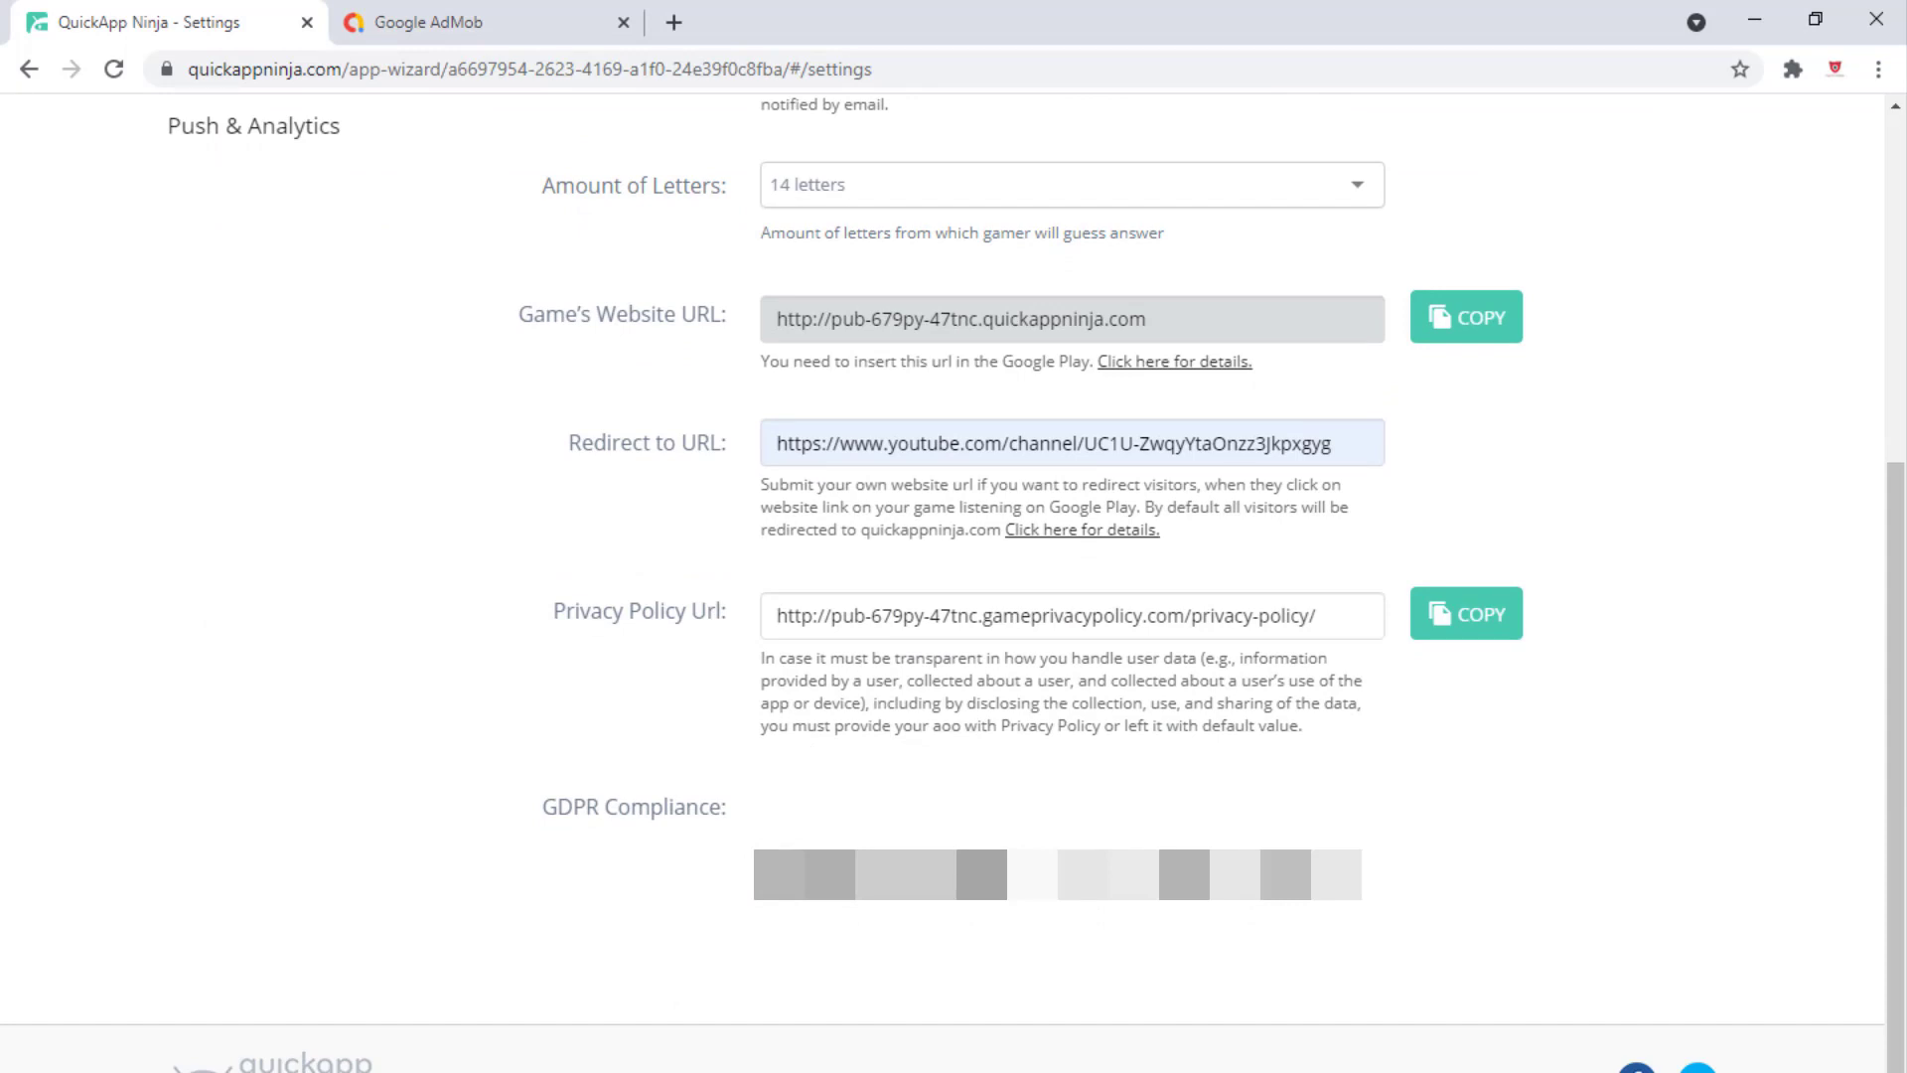
scroll(999, 810, up, 5)
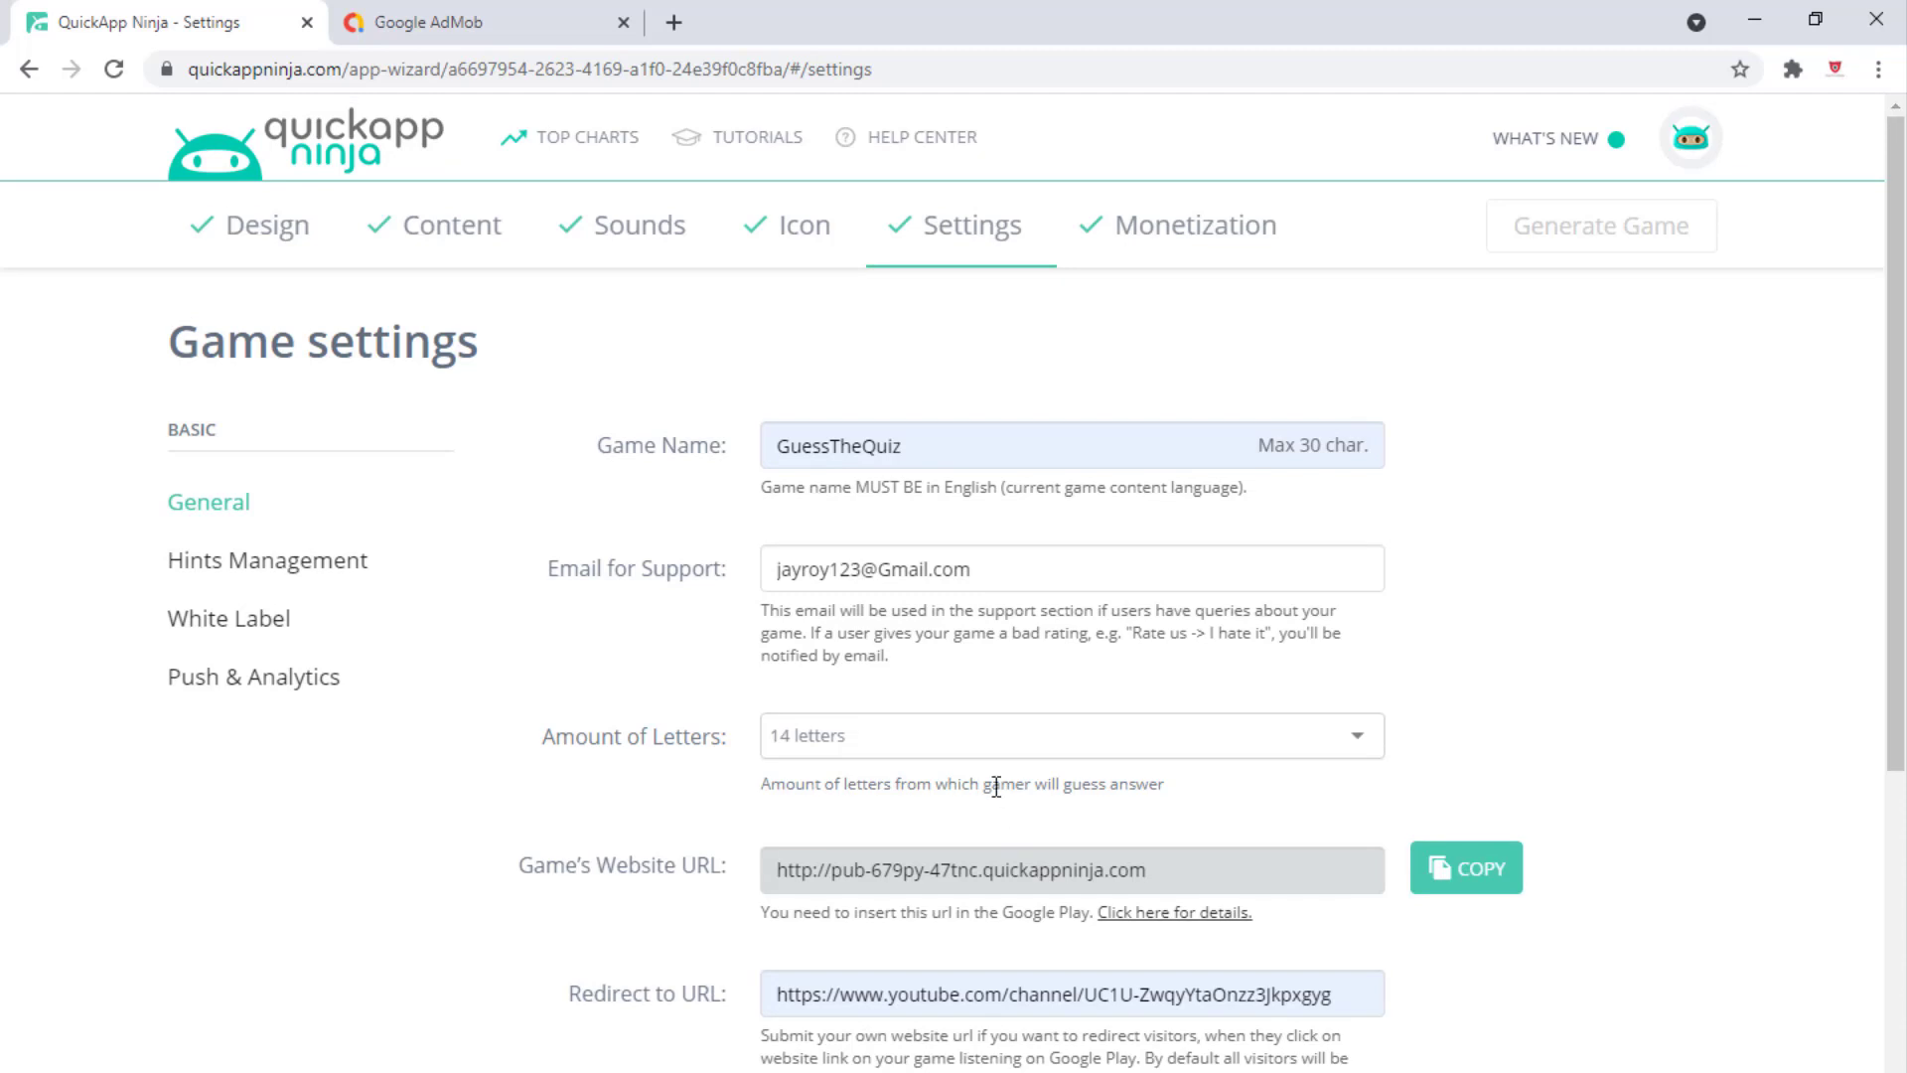
Review the coin rewards and hint costs in Hints Management and recheck the general game settings
click(285, 568)
scroll(1171, 814, down, 1)
scroll(1179, 818, up, 1)
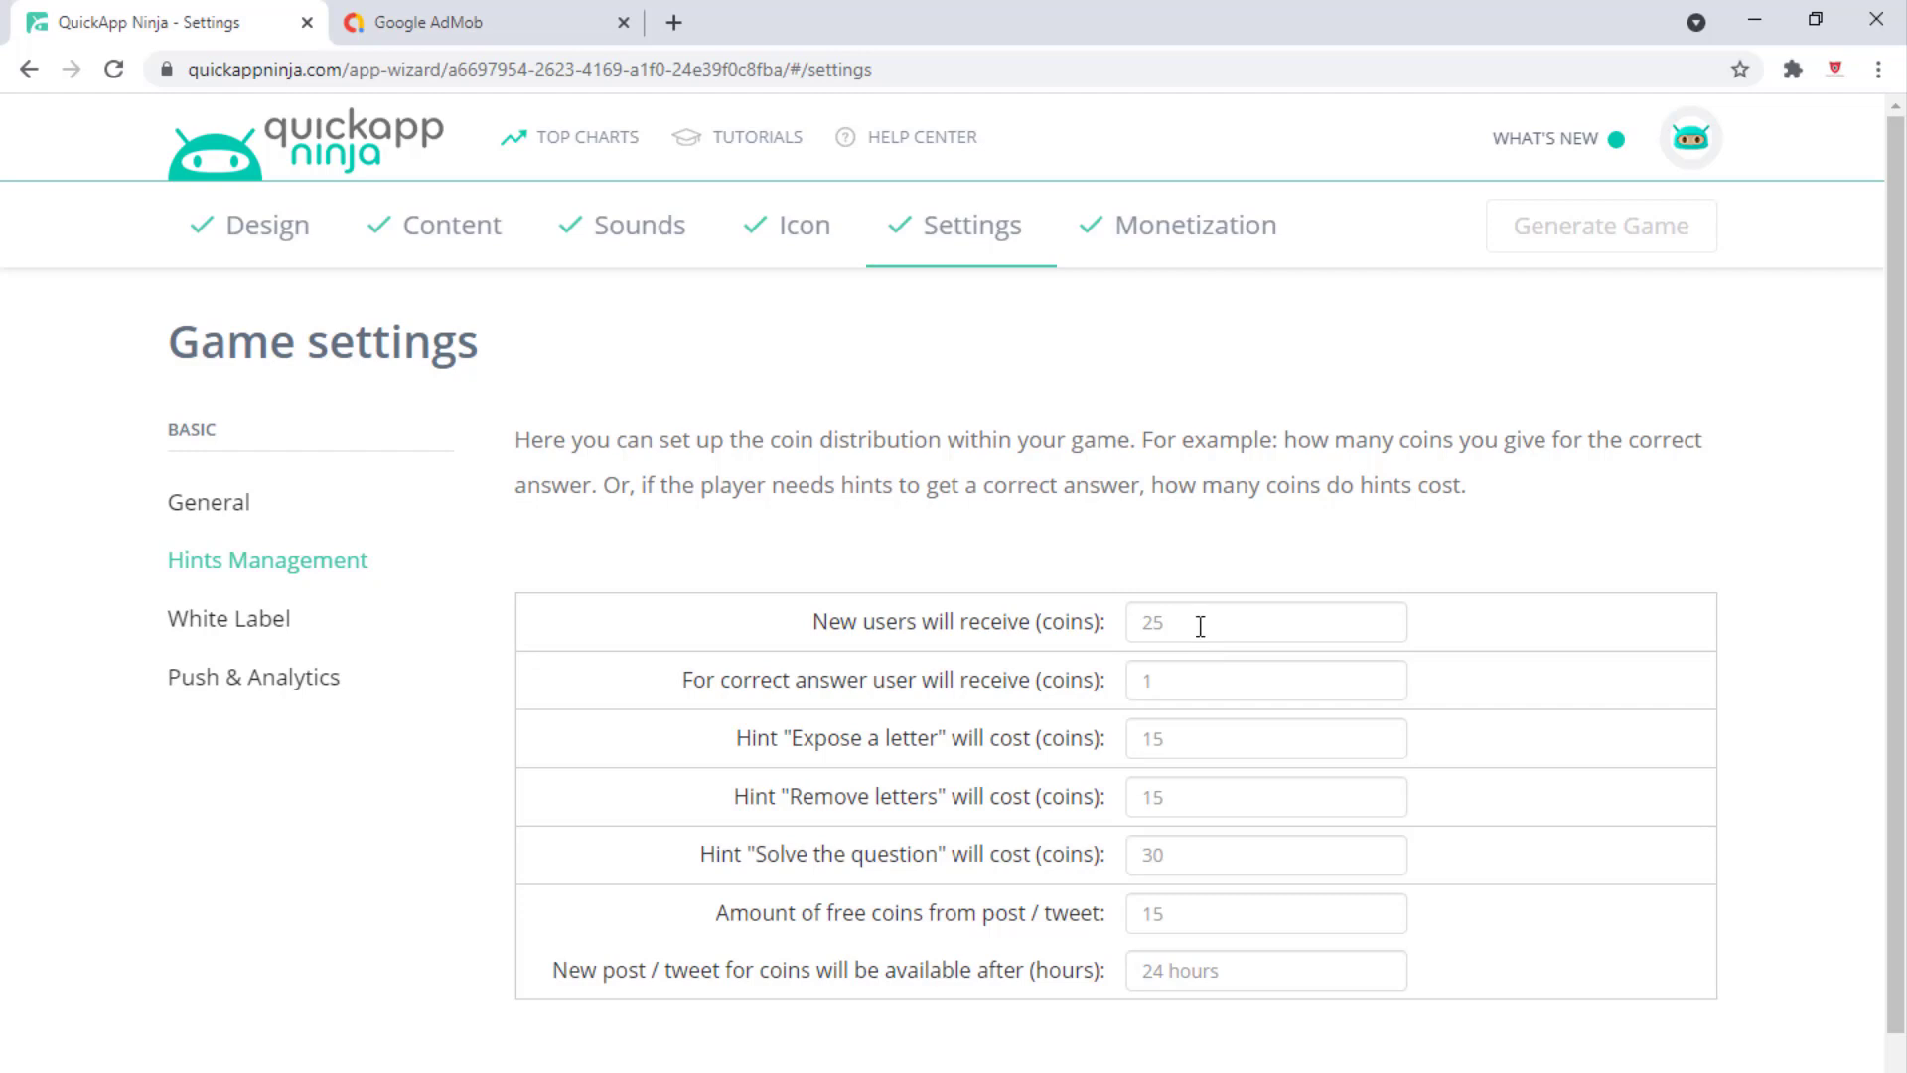
click(230, 506)
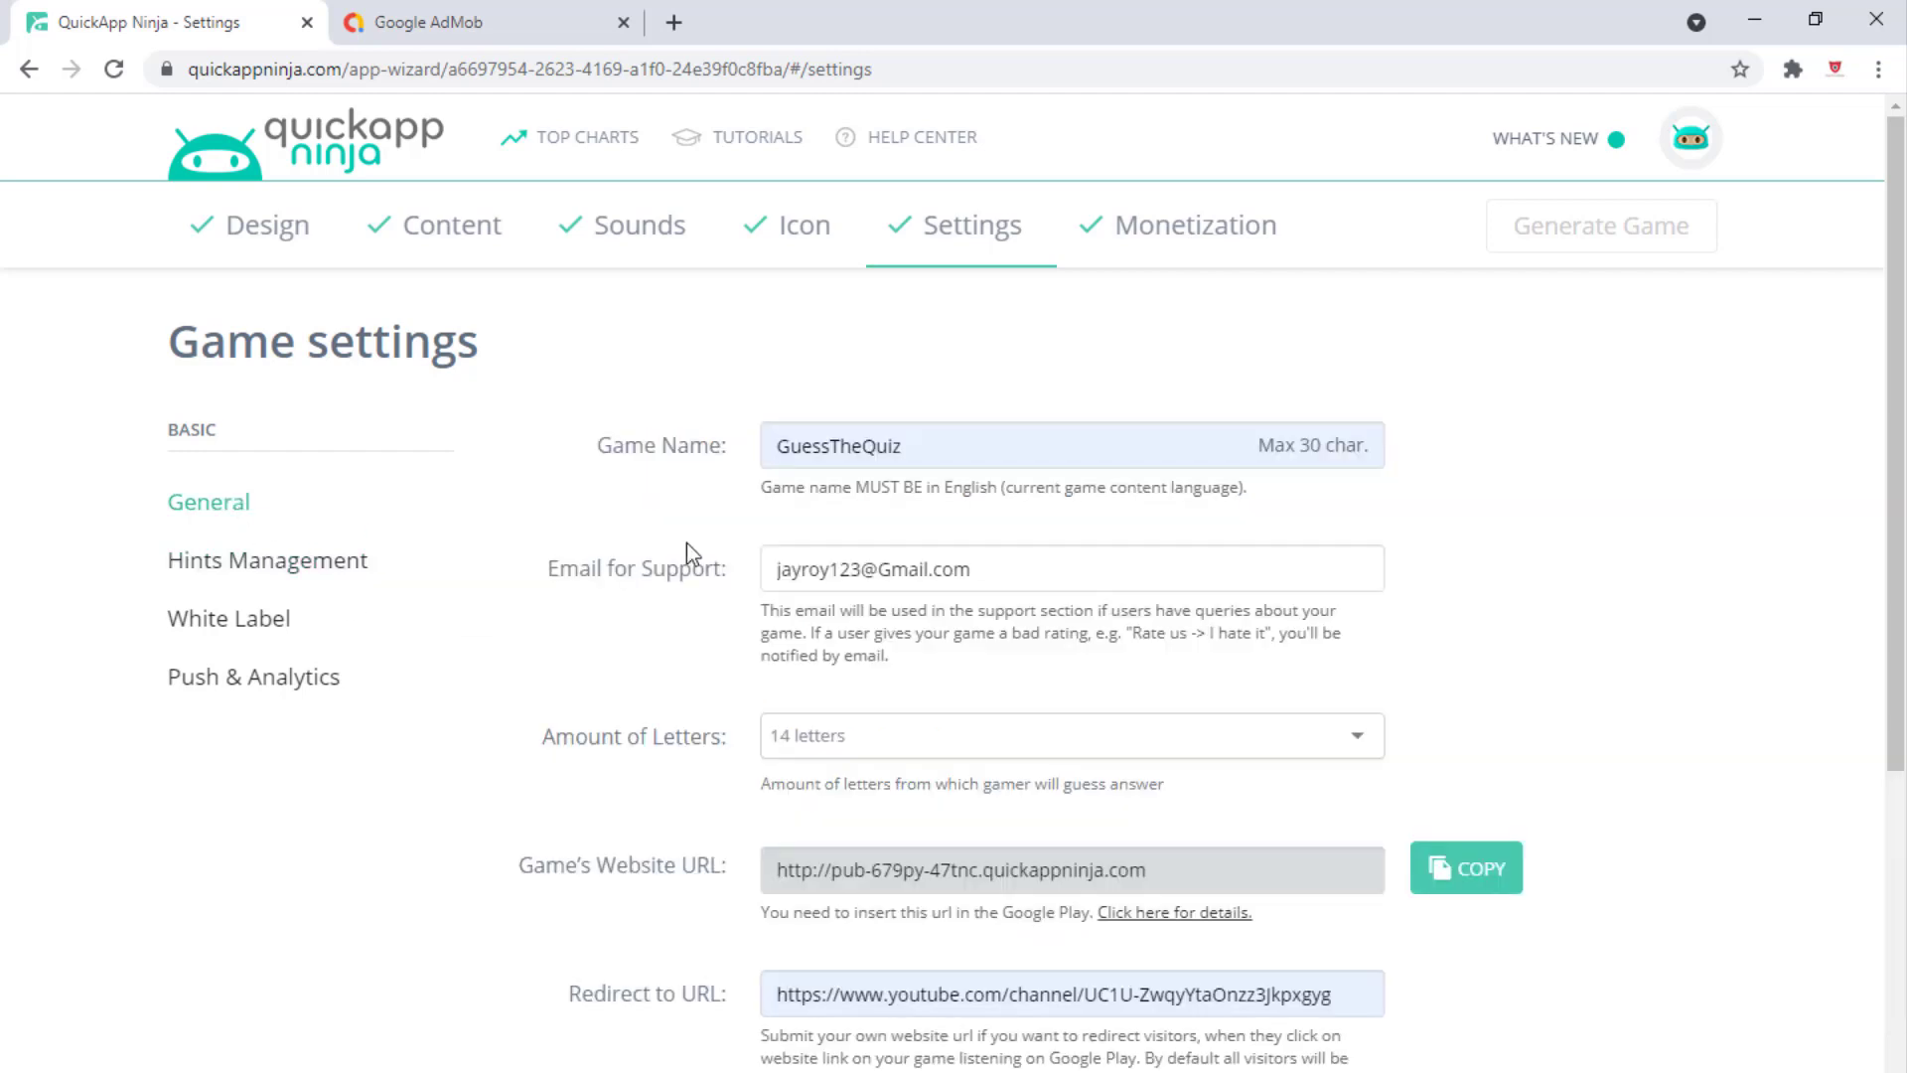
scroll(1006, 505, down, 1)
scroll(1006, 505, down, 5)
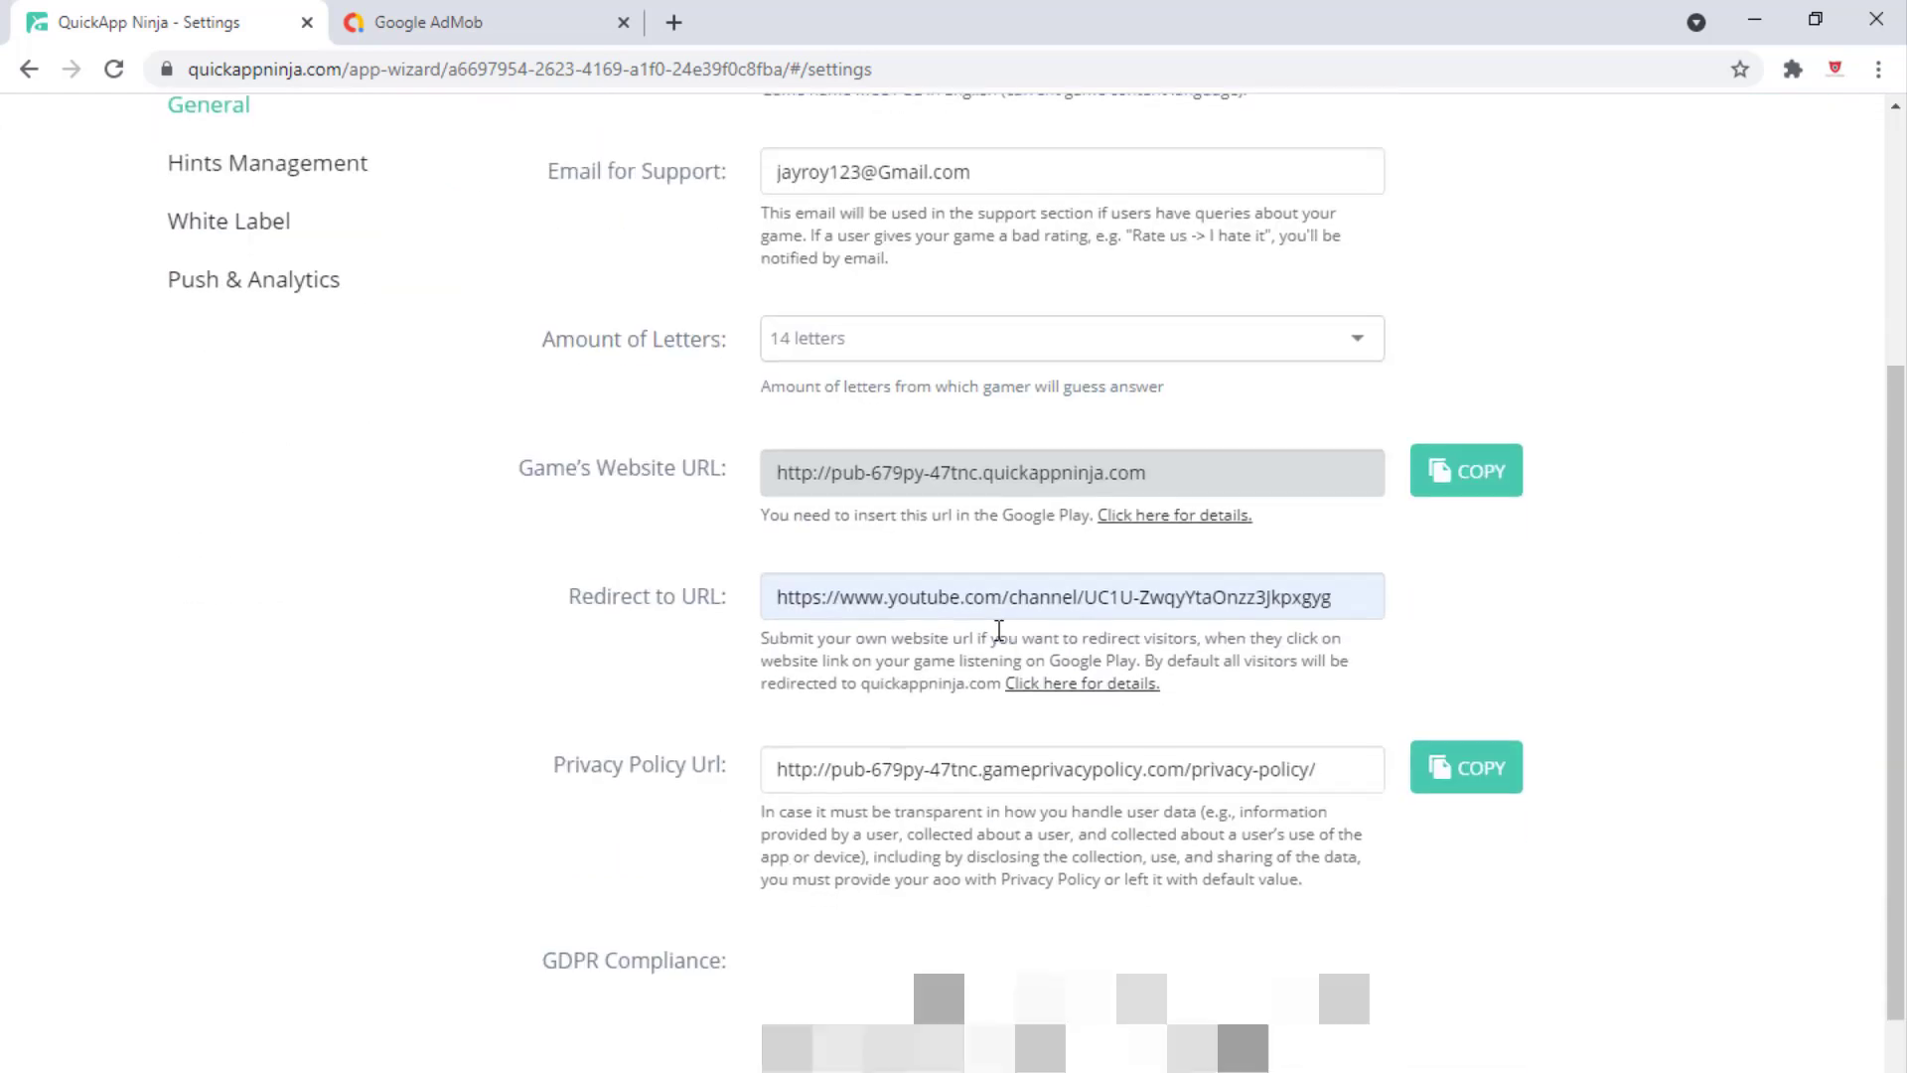
scroll(971, 815, up, 5)
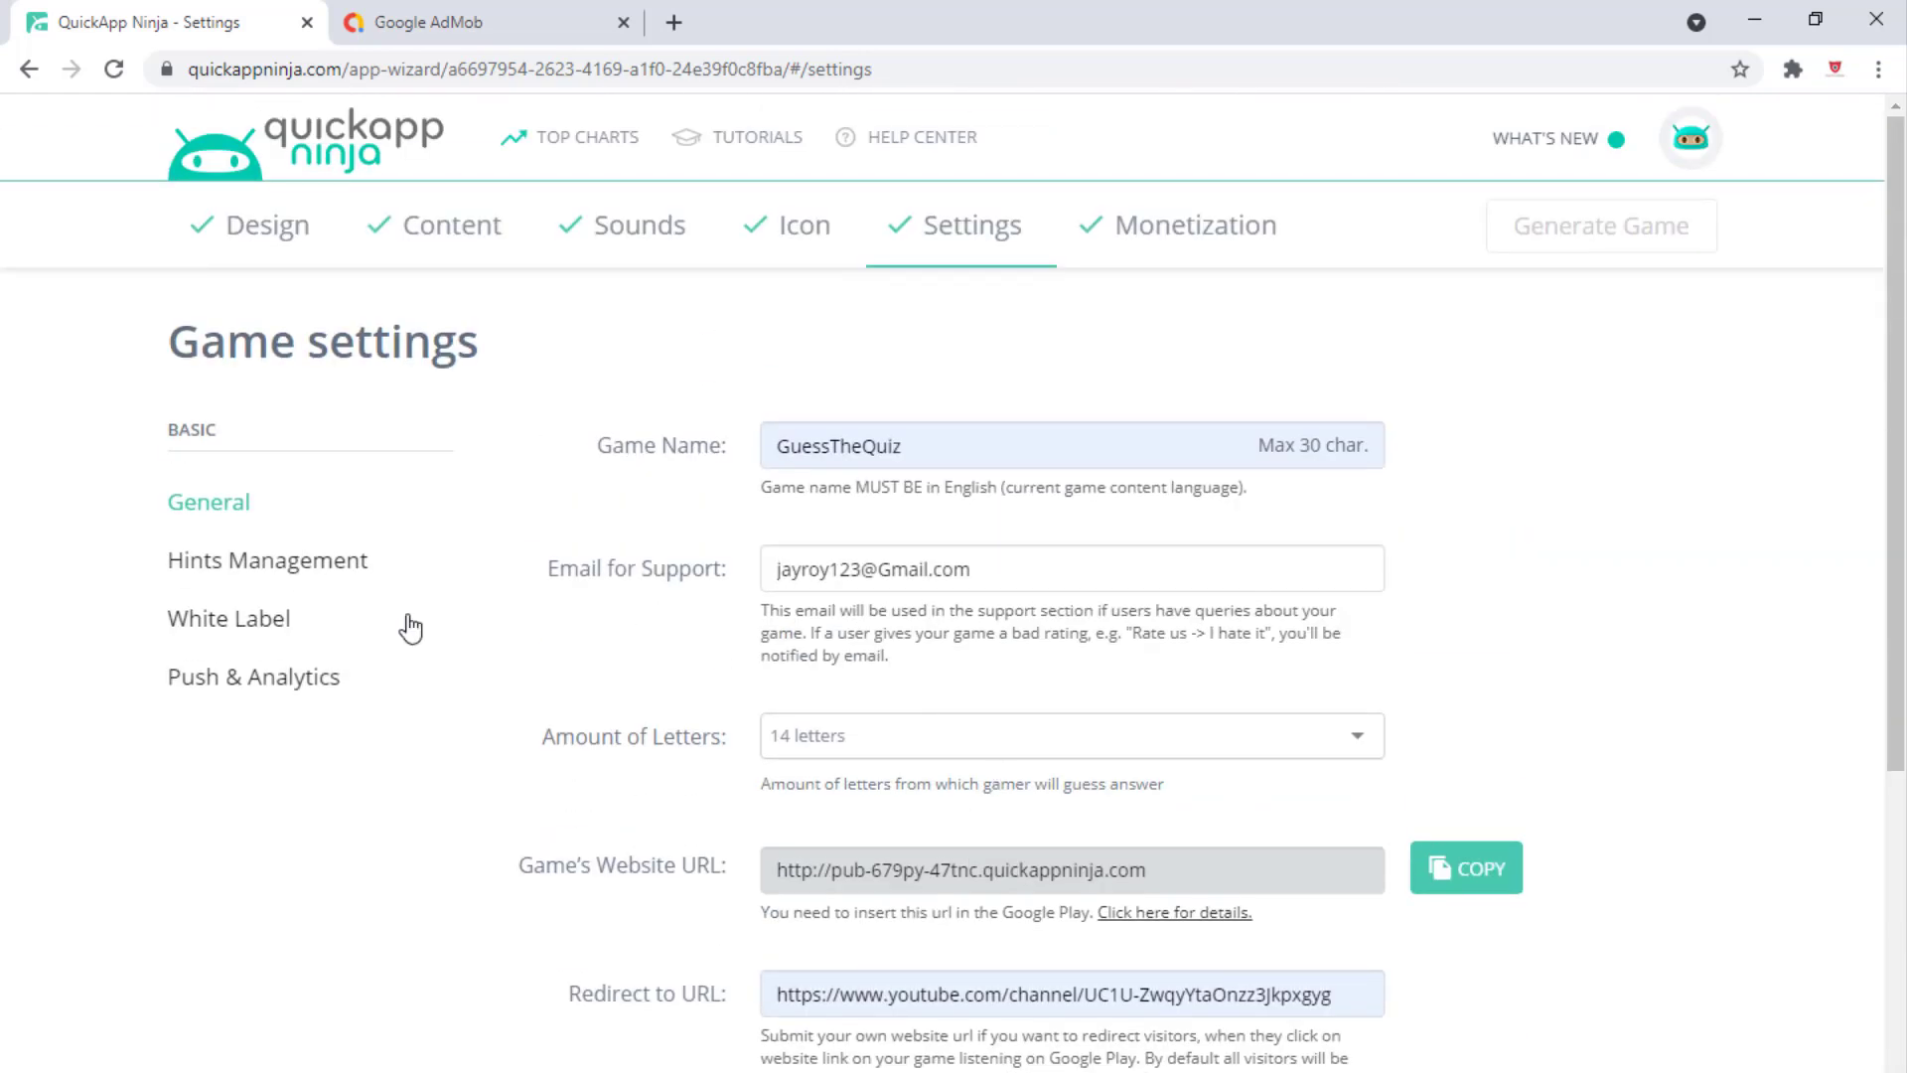
click(250, 576)
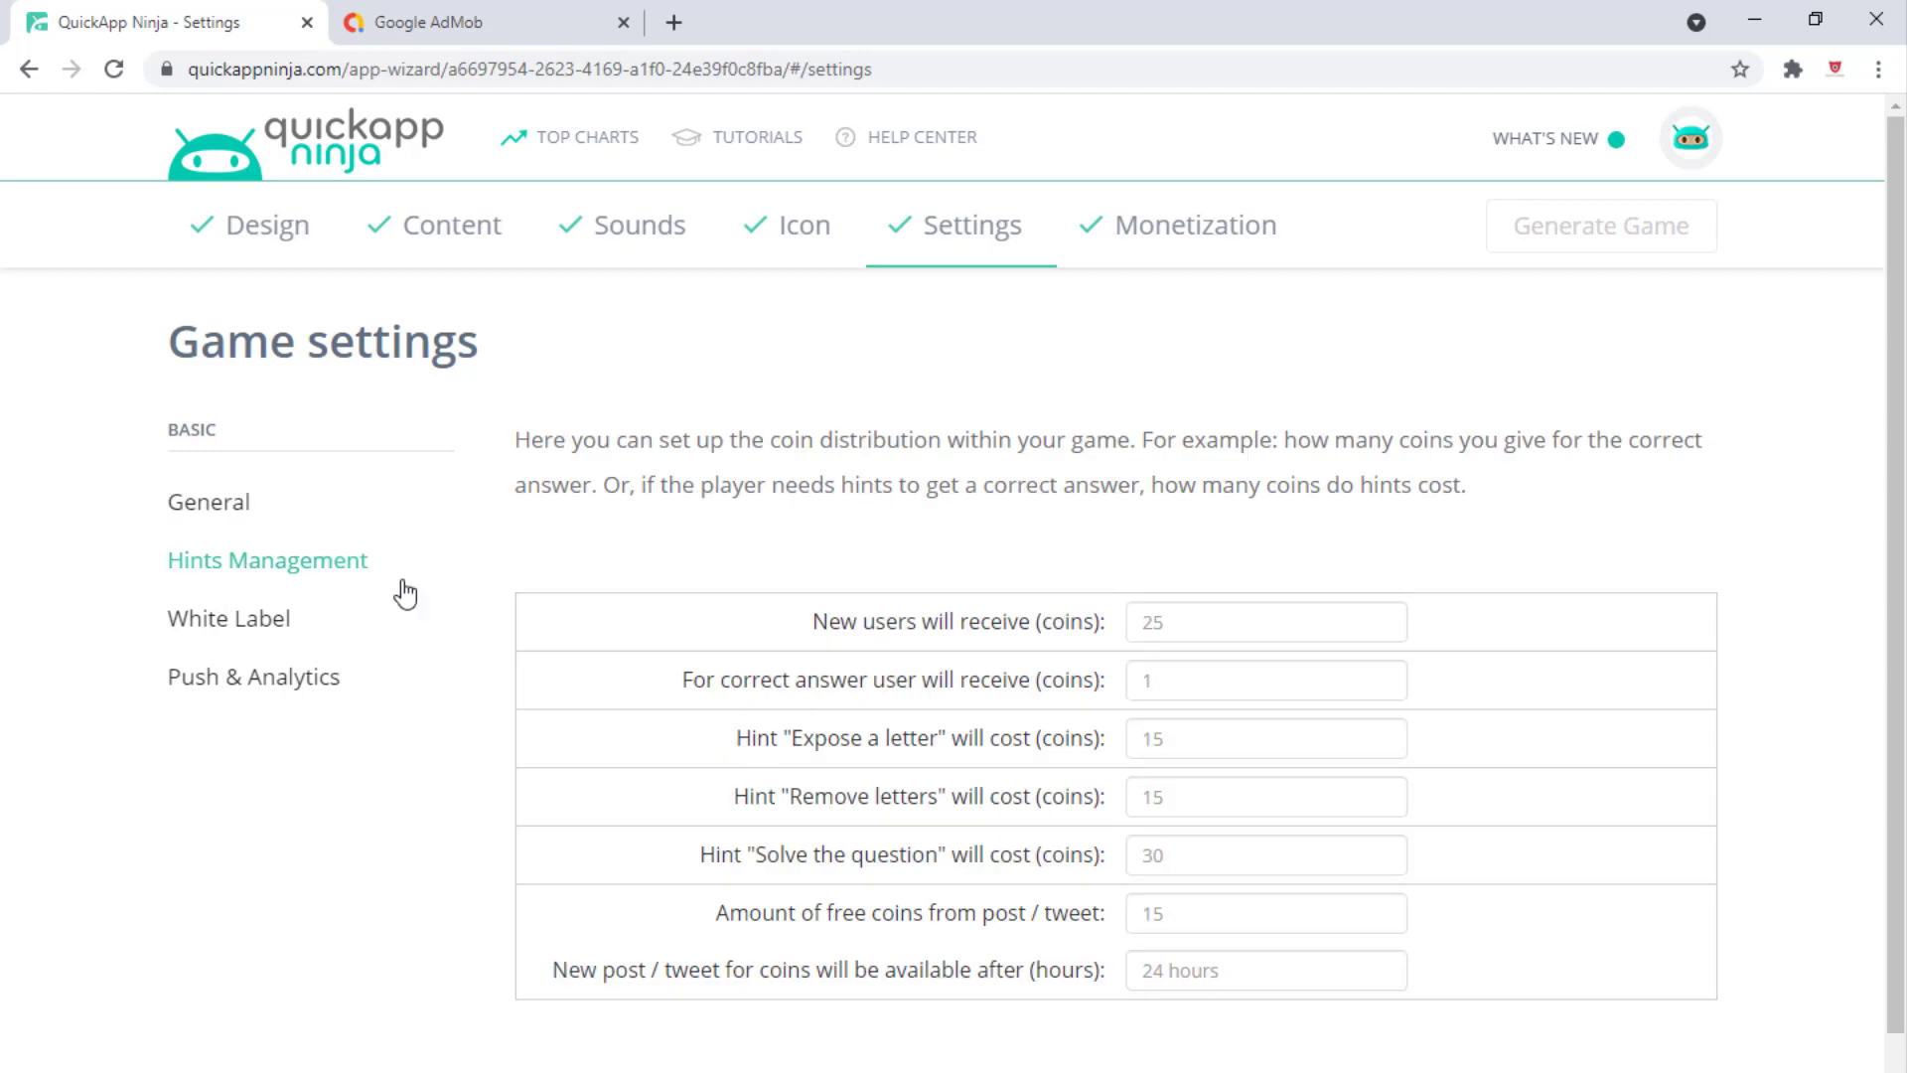
scroll(1216, 702, down, 1)
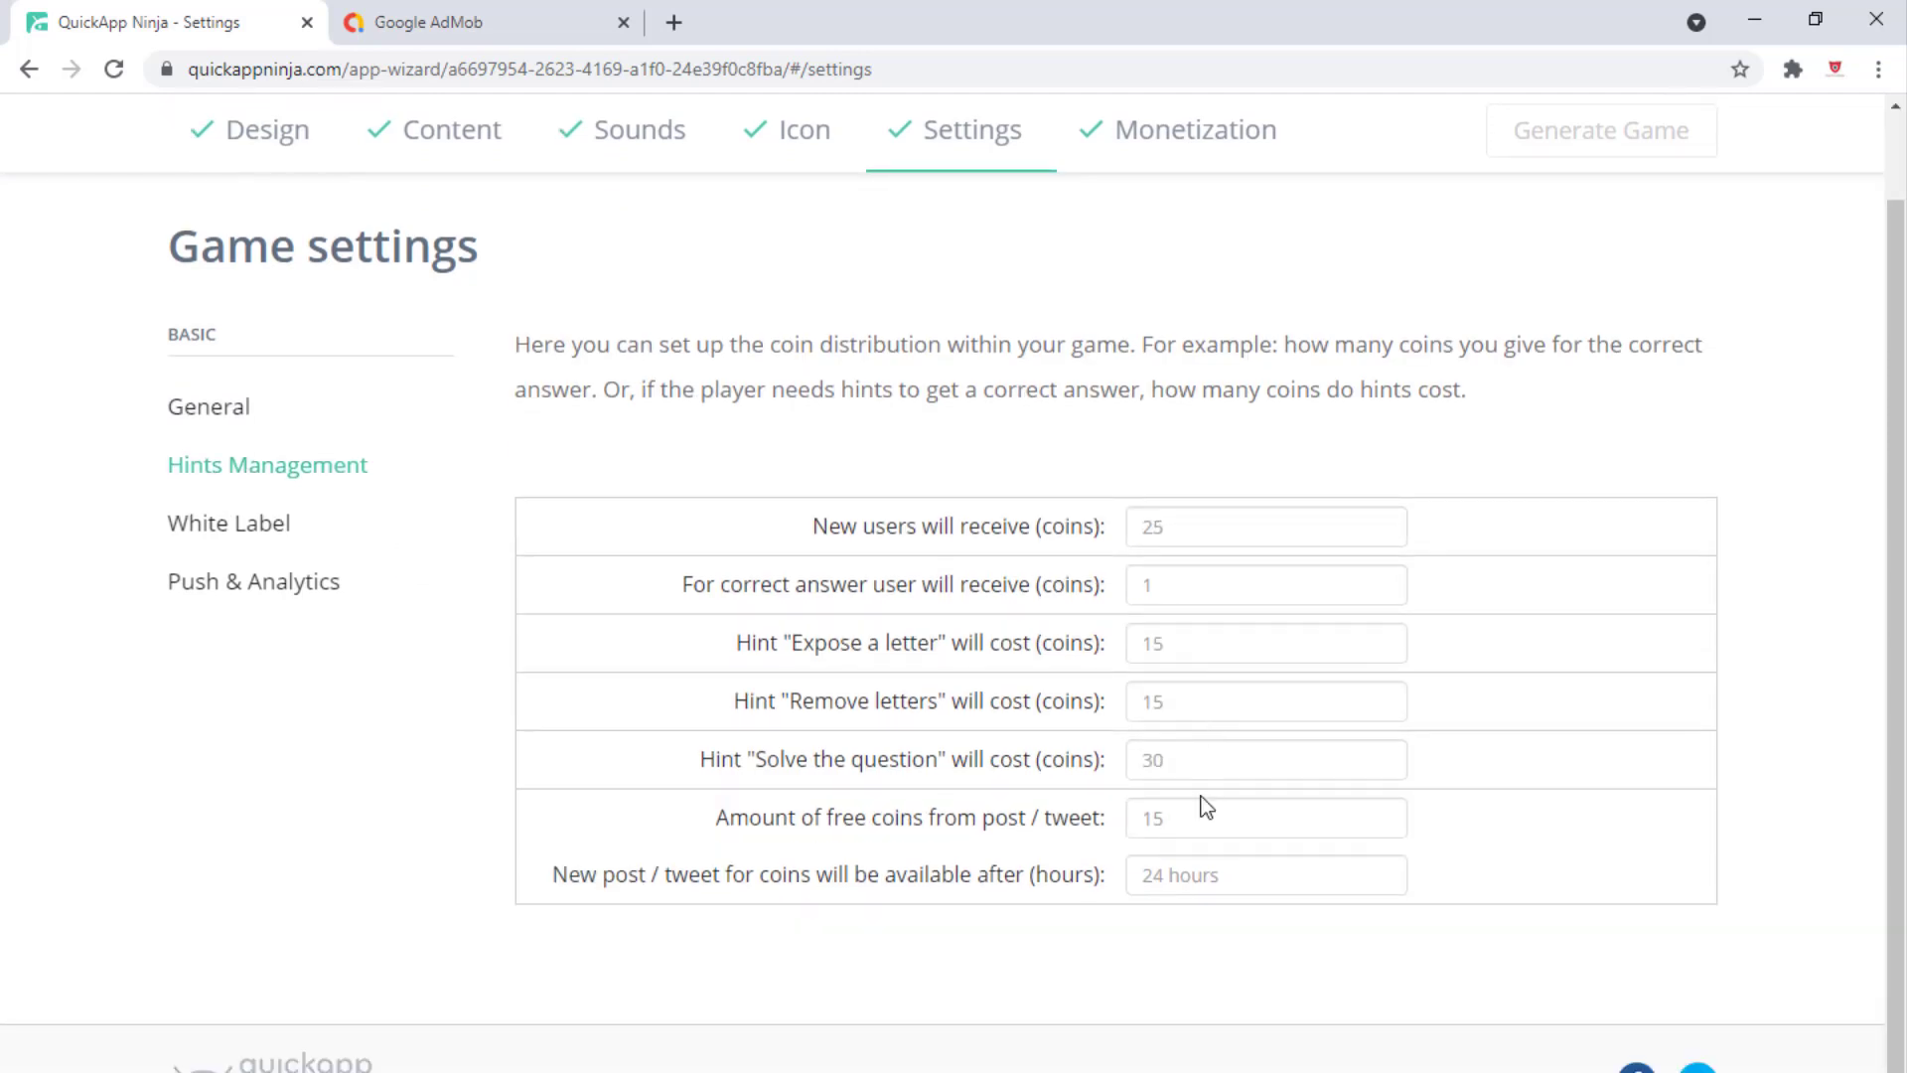
scroll(1204, 801, up, 1)
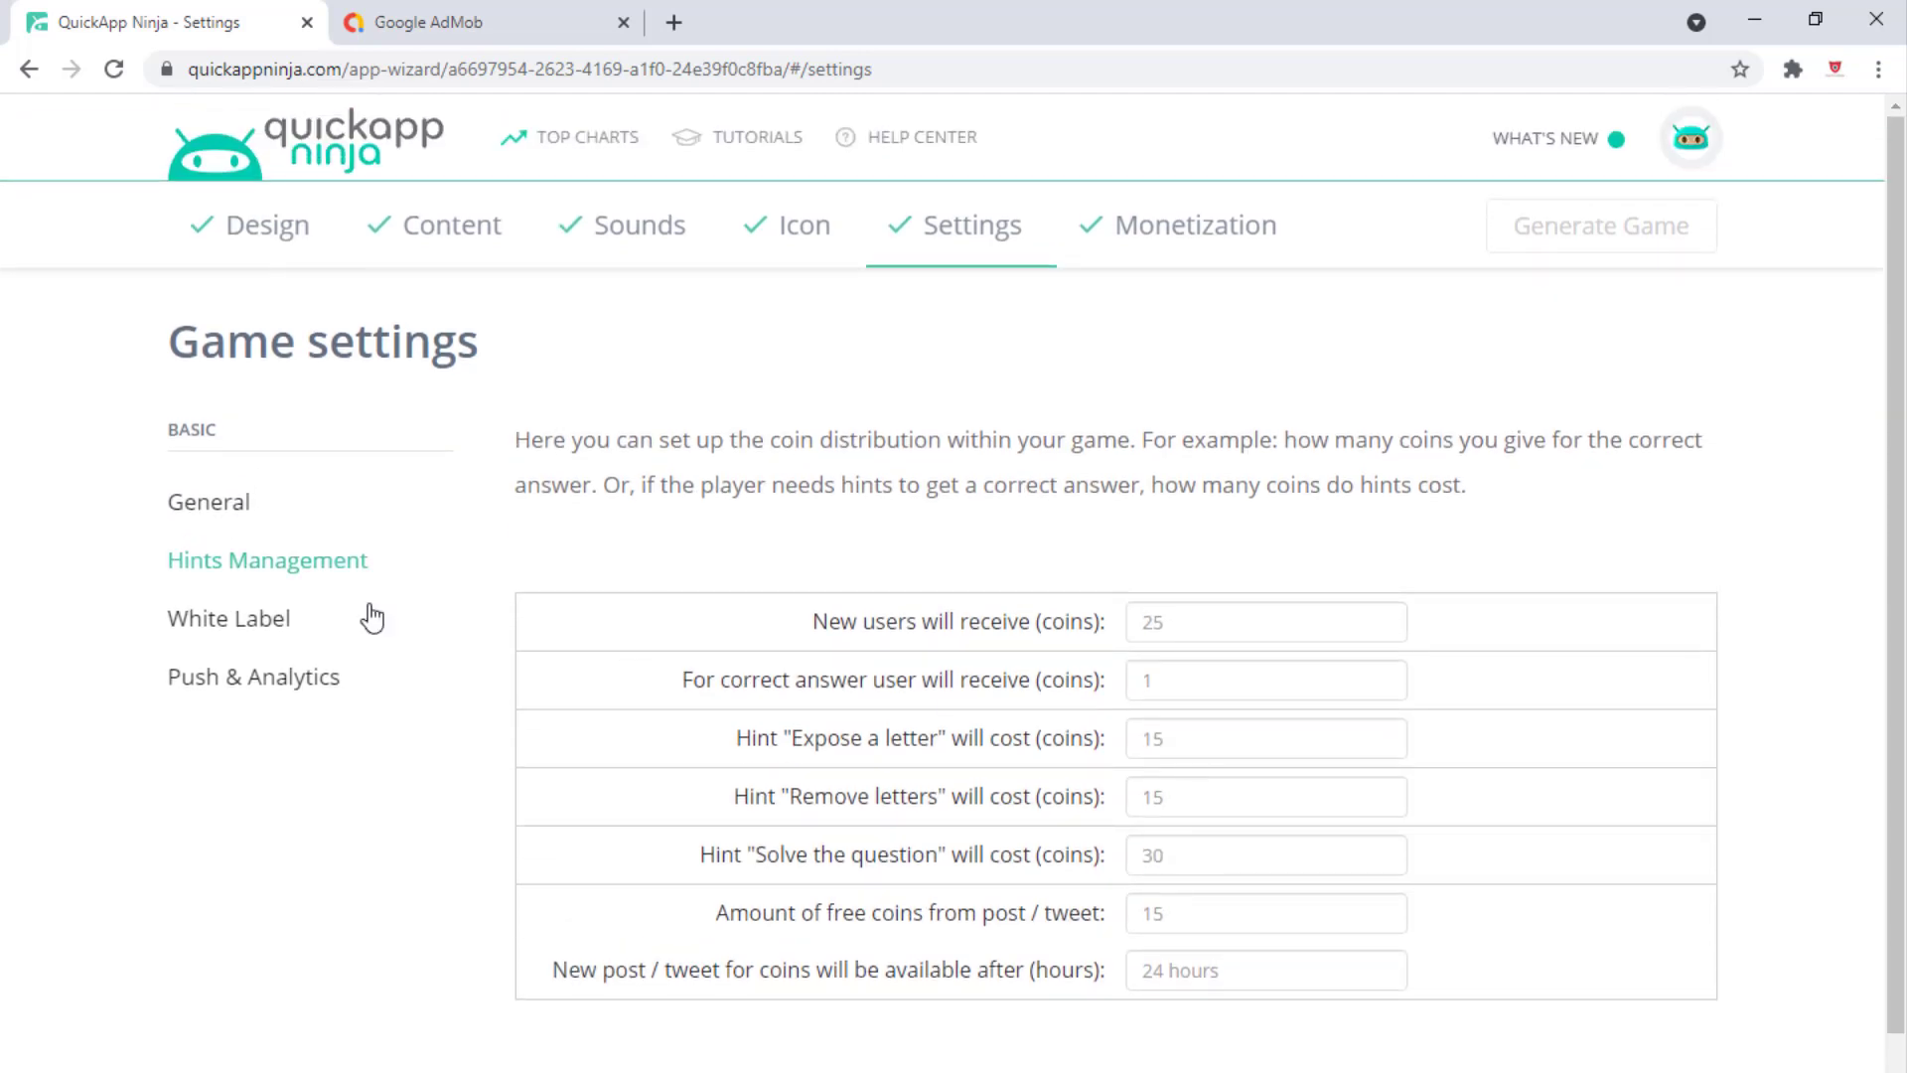
Review the available ad networks for monetization and examine the app ID and ad unit ID fields of AdMob by Google
click(1173, 236)
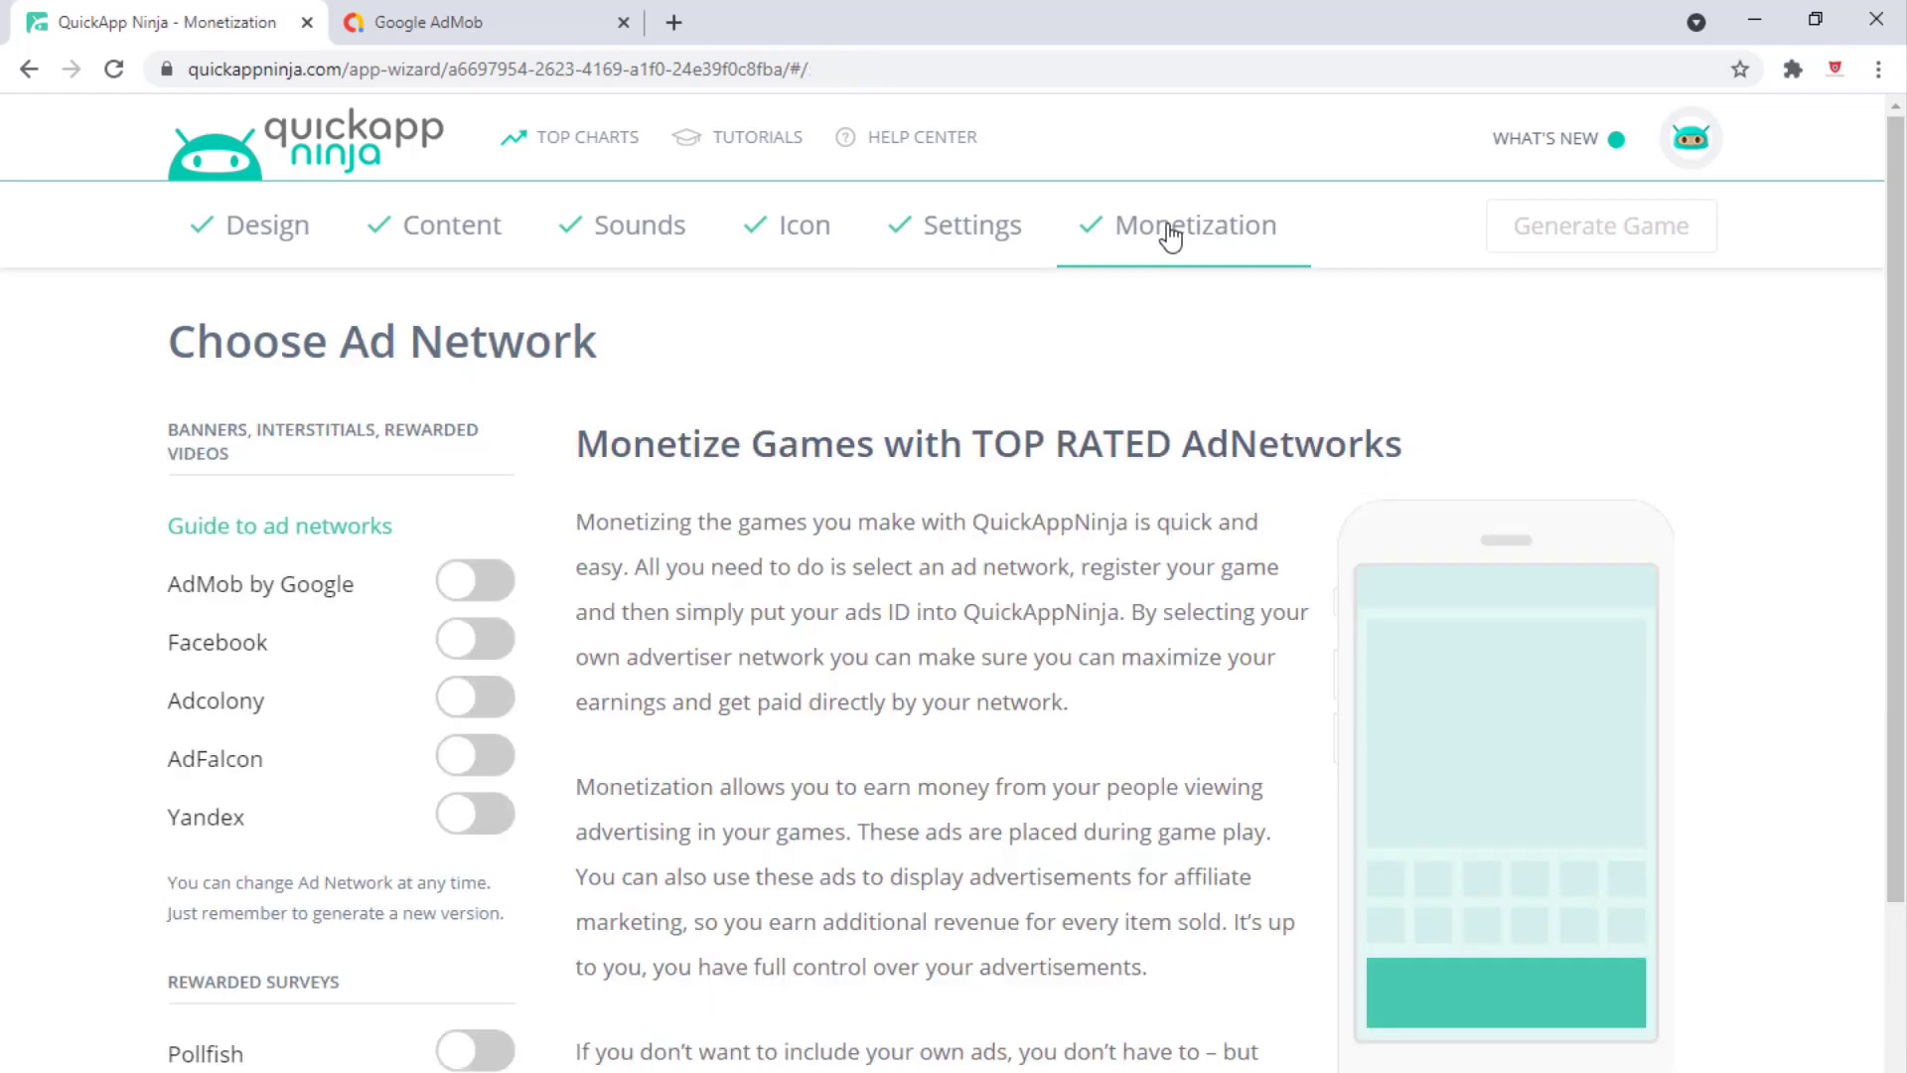
scroll(1122, 508, down, 3)
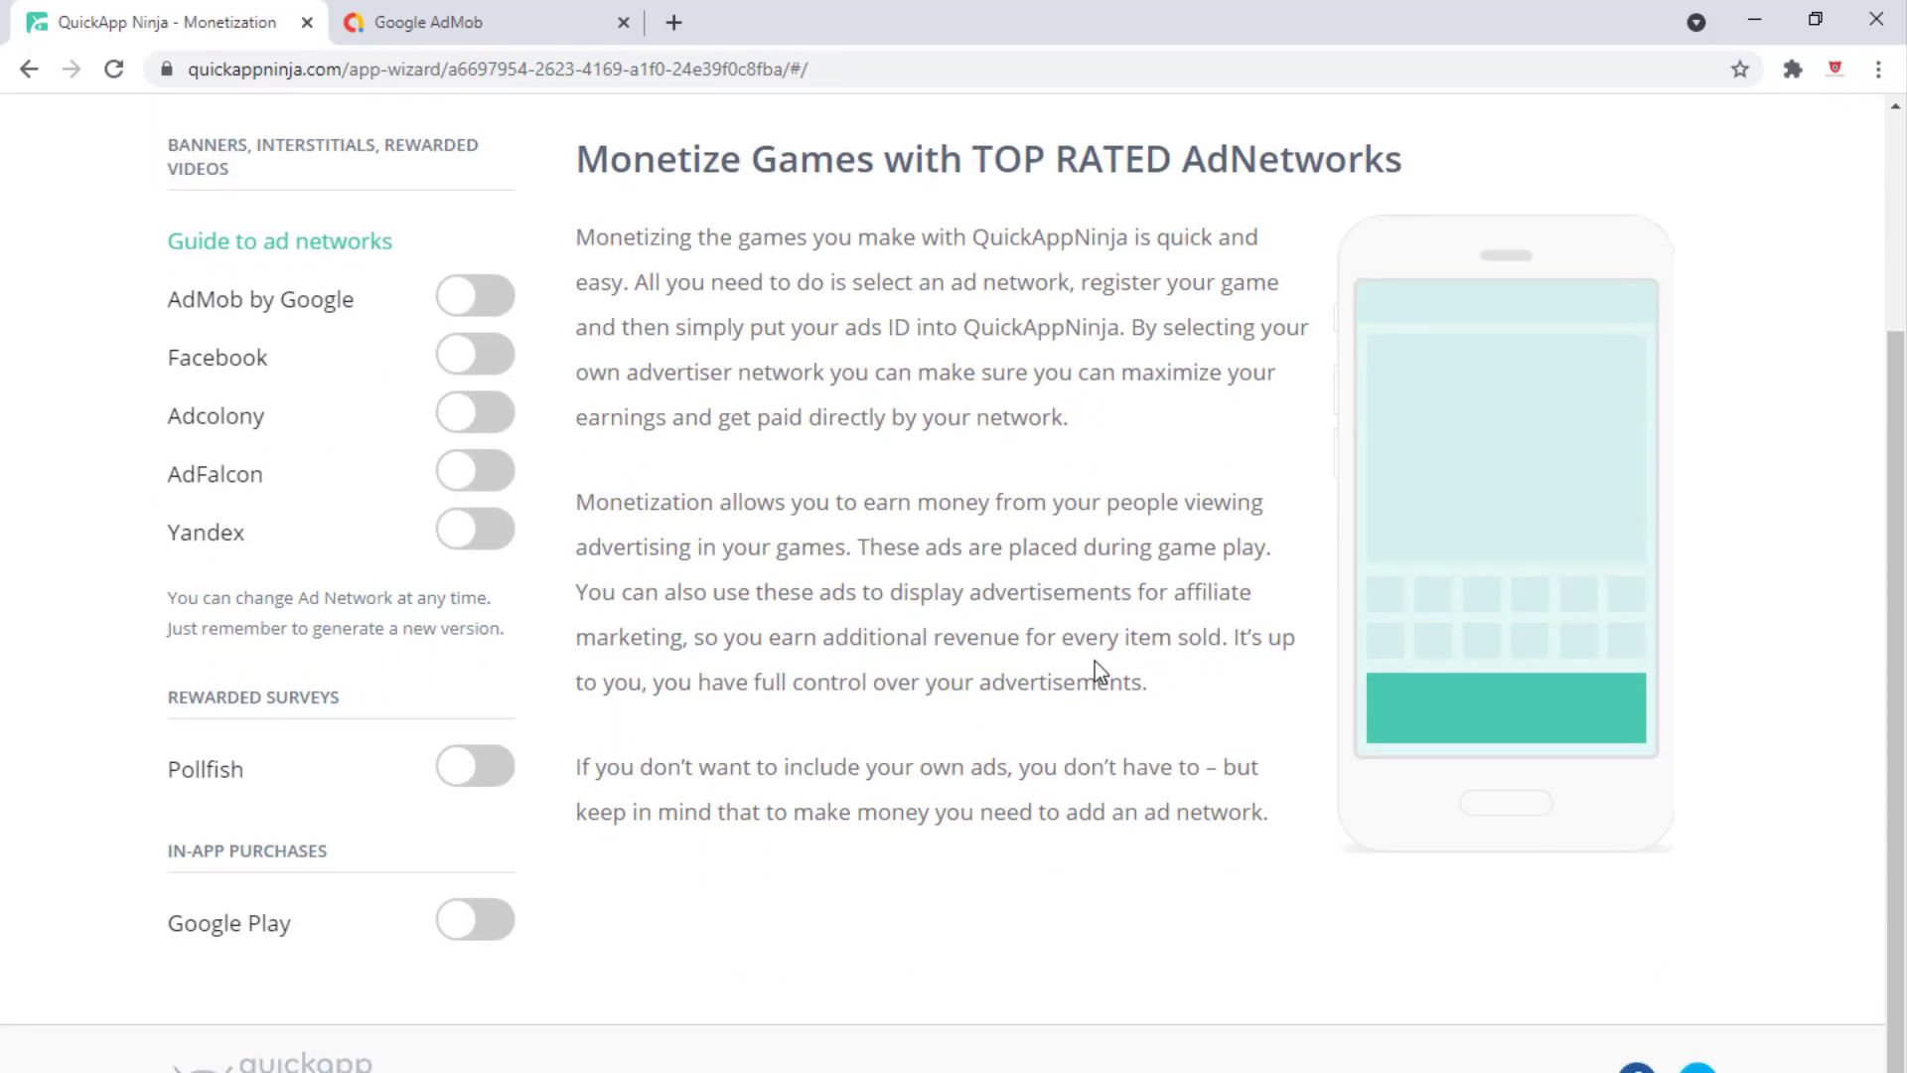
scroll(1087, 620, up, 3)
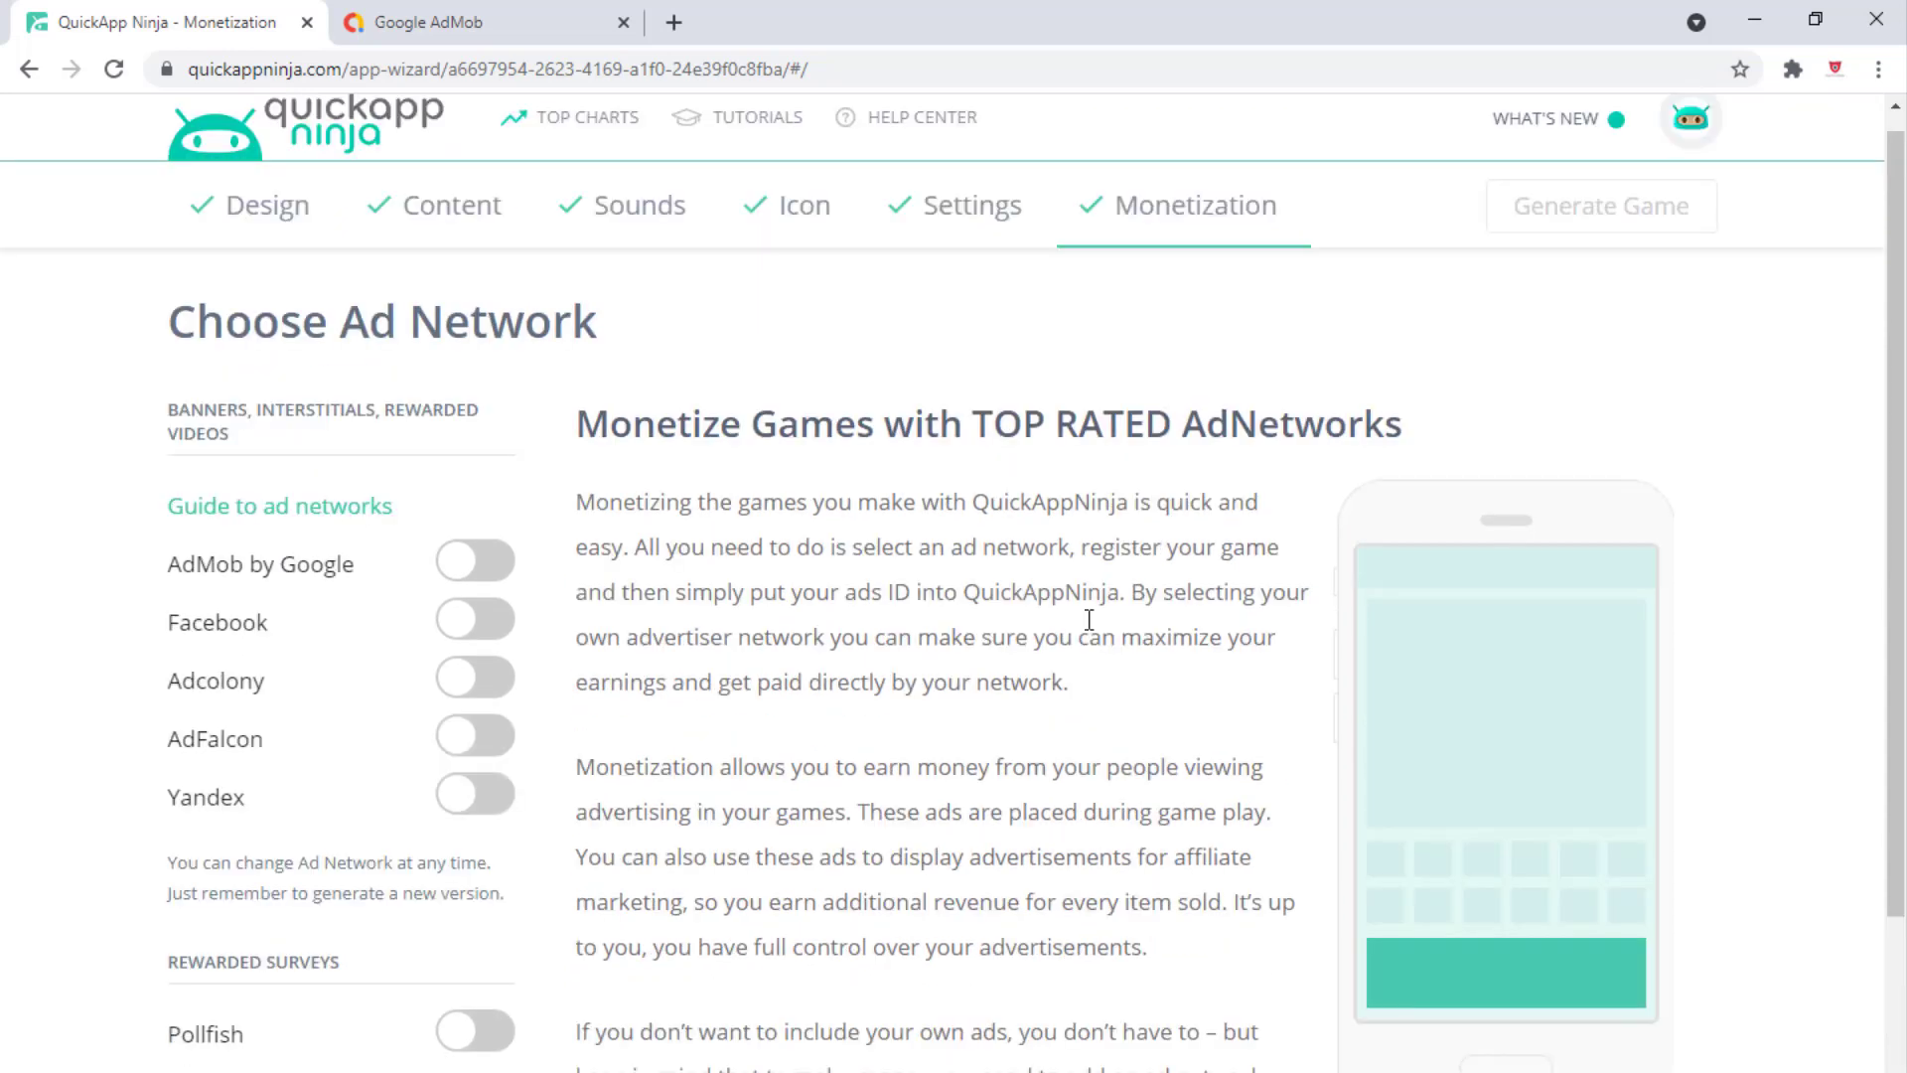
scroll(1087, 620, down, 3)
scroll(1086, 620, up, 3)
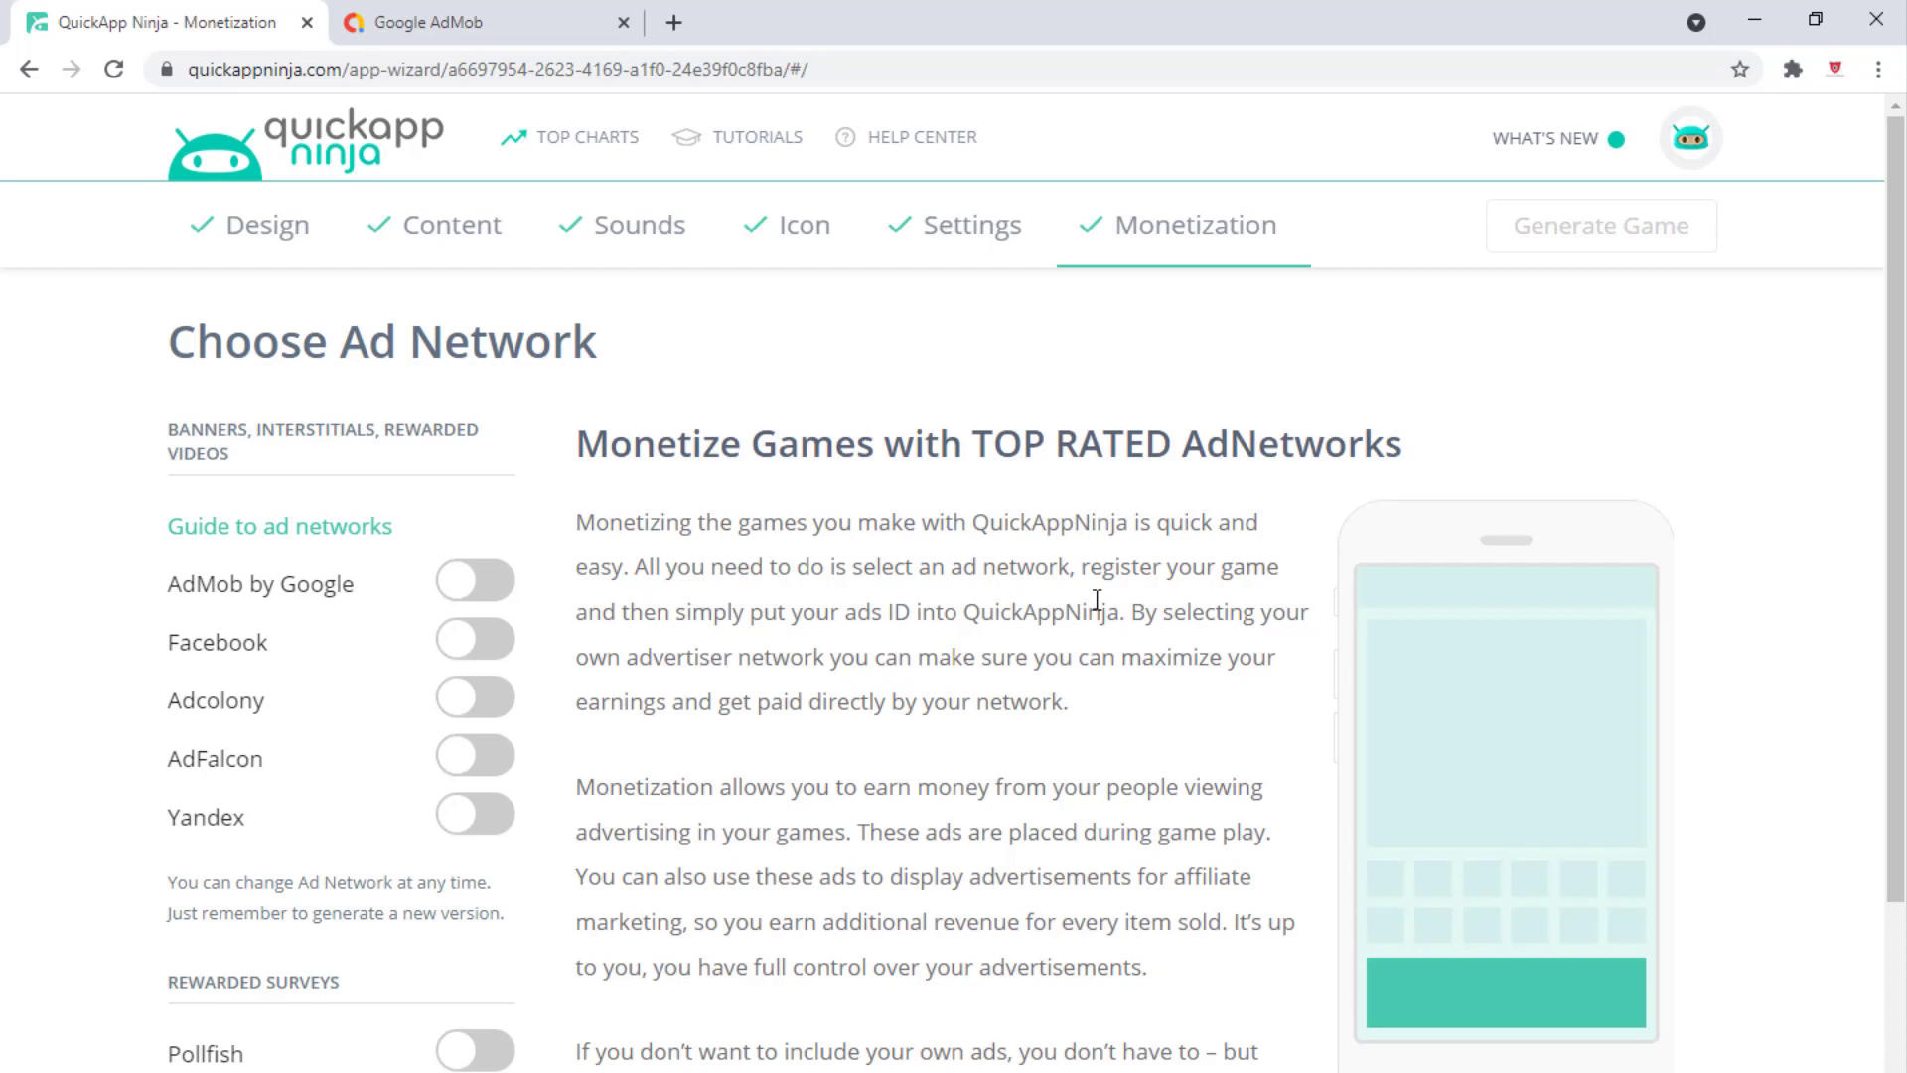
double_click(266, 593)
click(343, 596)
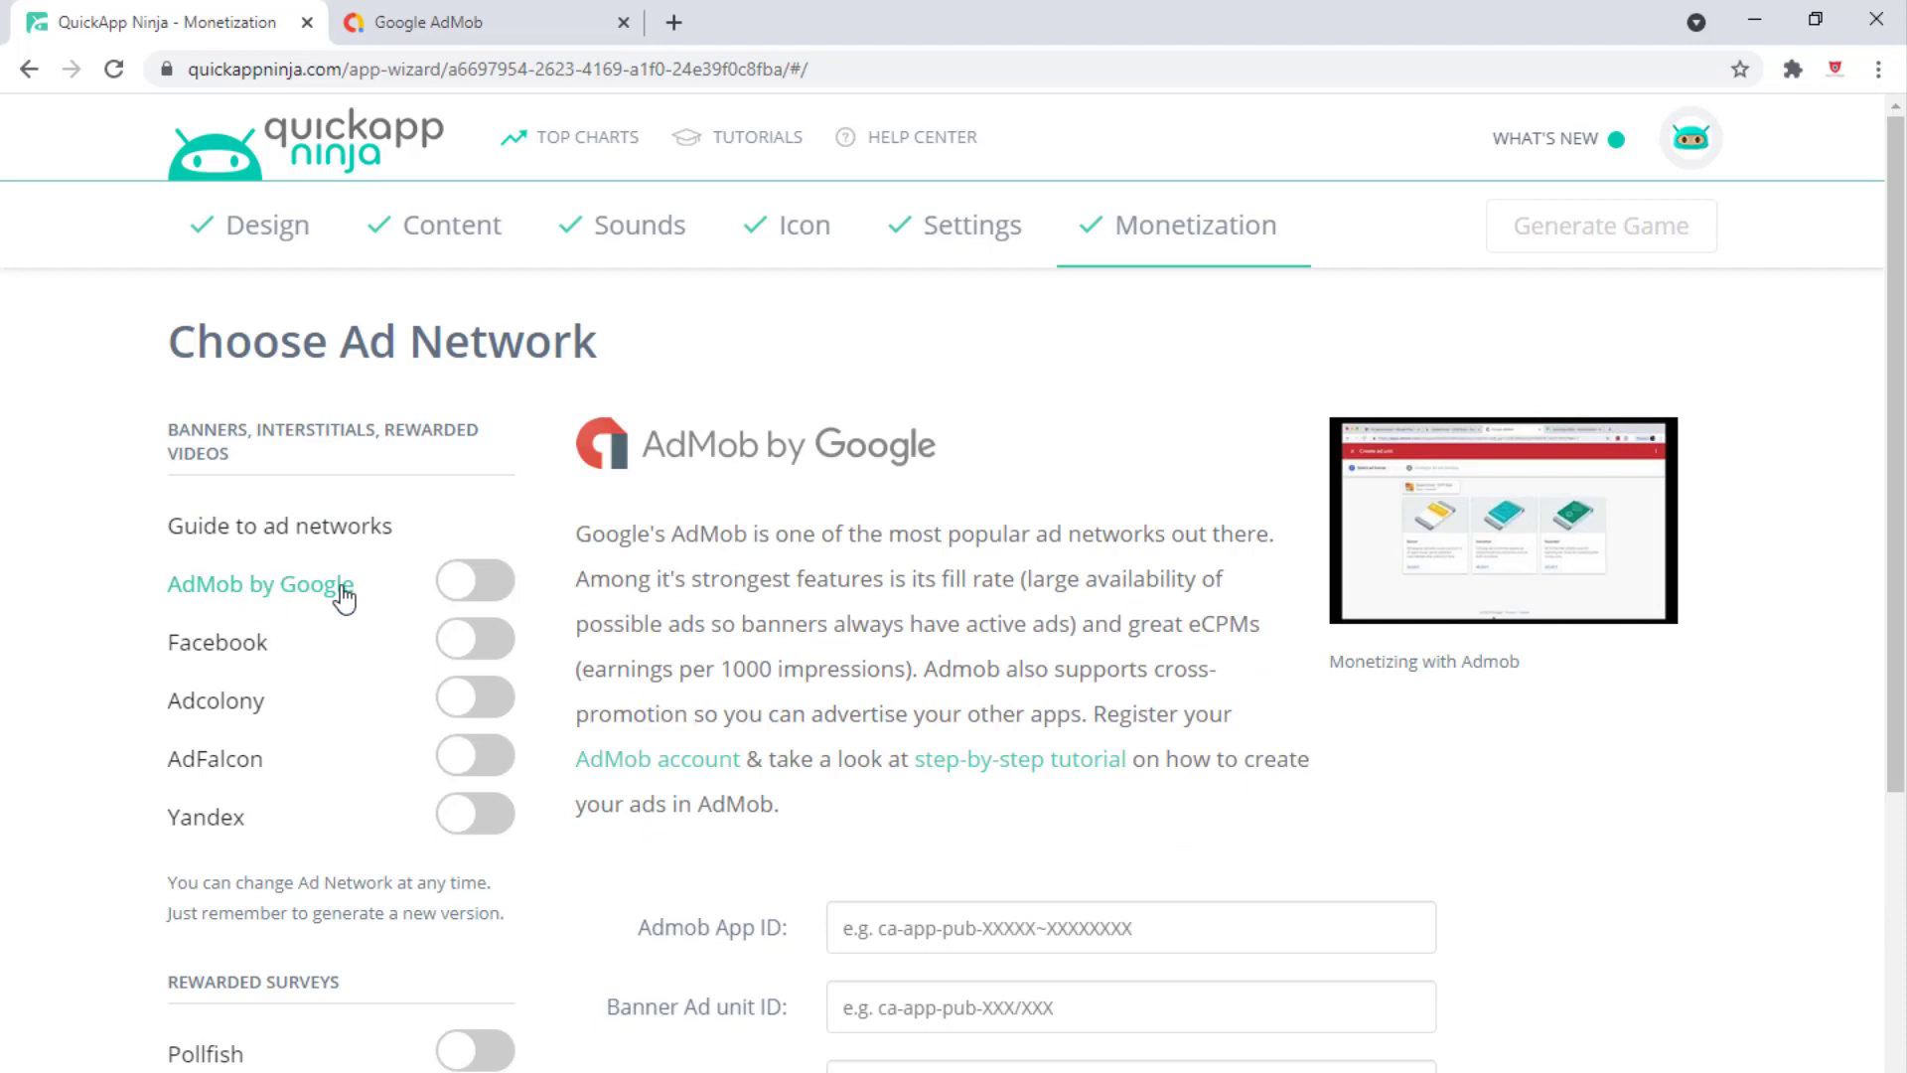
scroll(998, 615, down, 4)
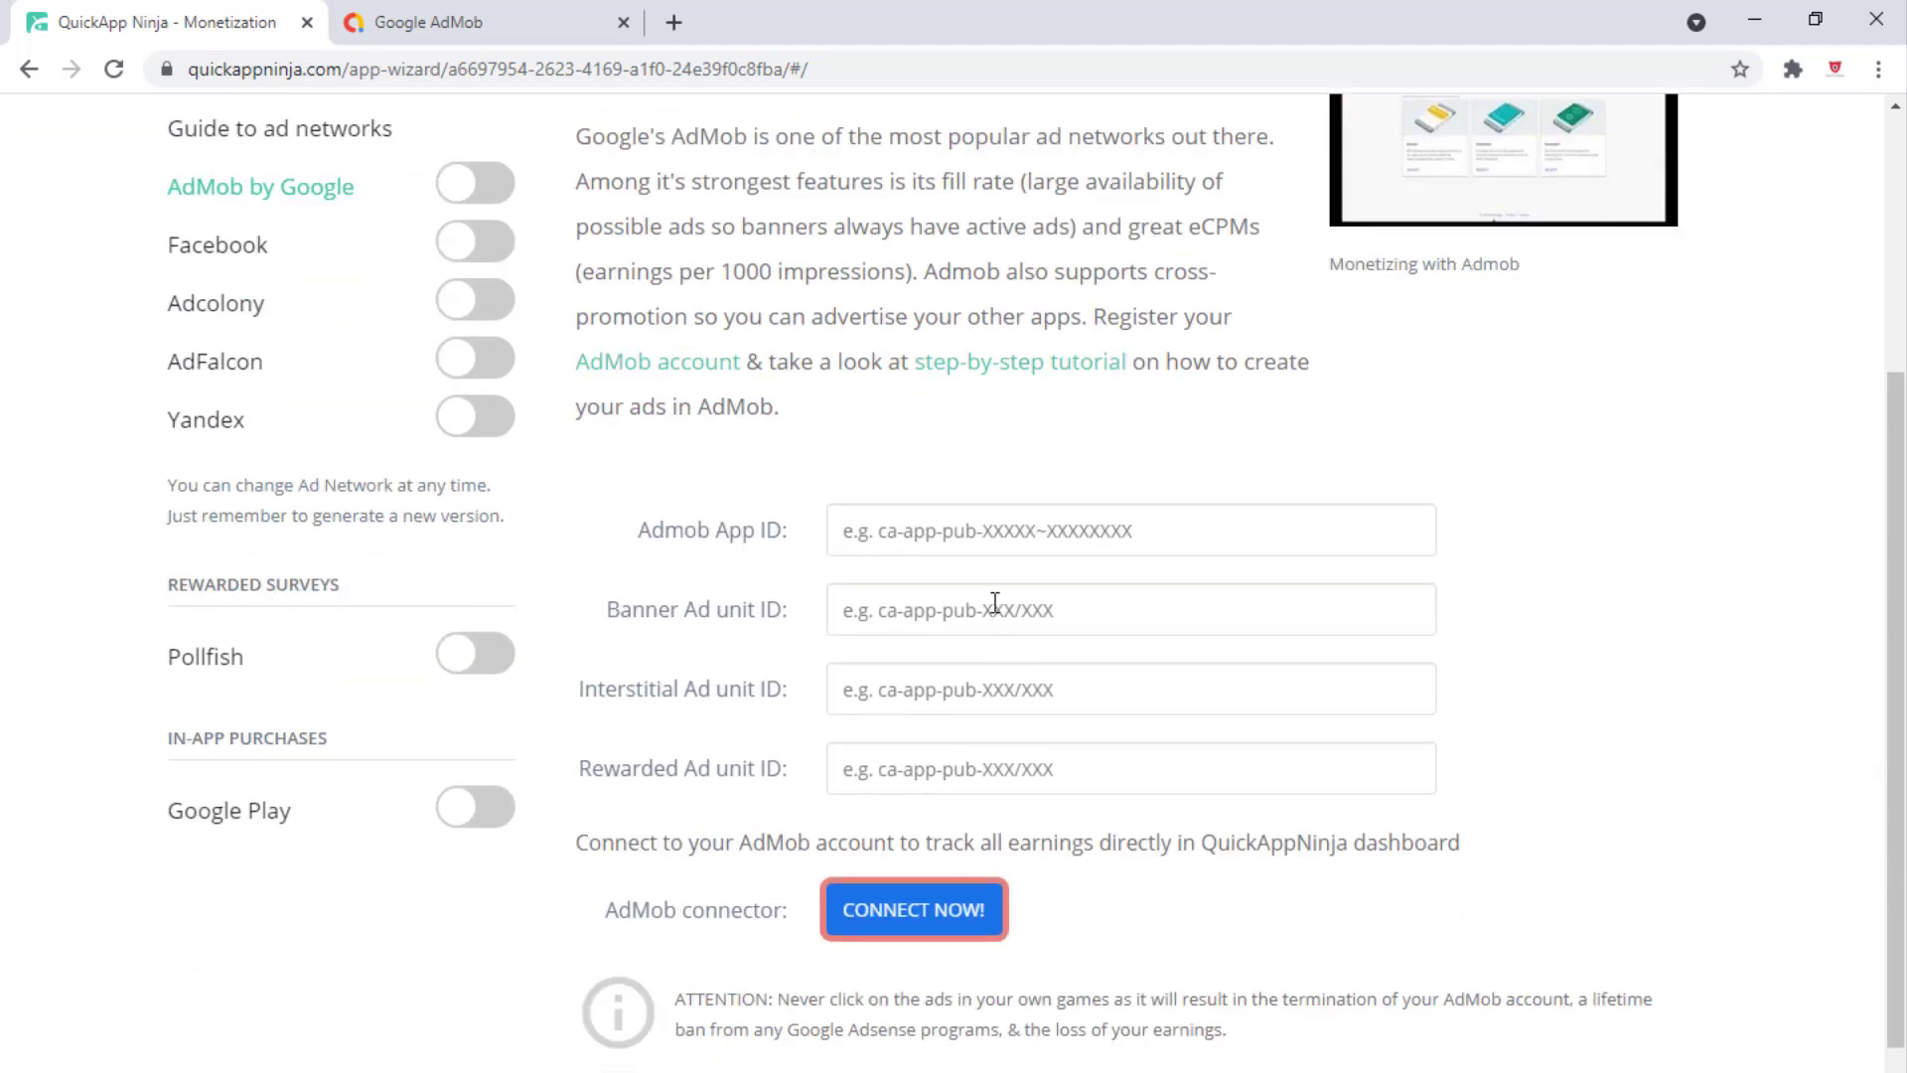
scroll(993, 602, up, 1)
scroll(994, 602, down, 1)
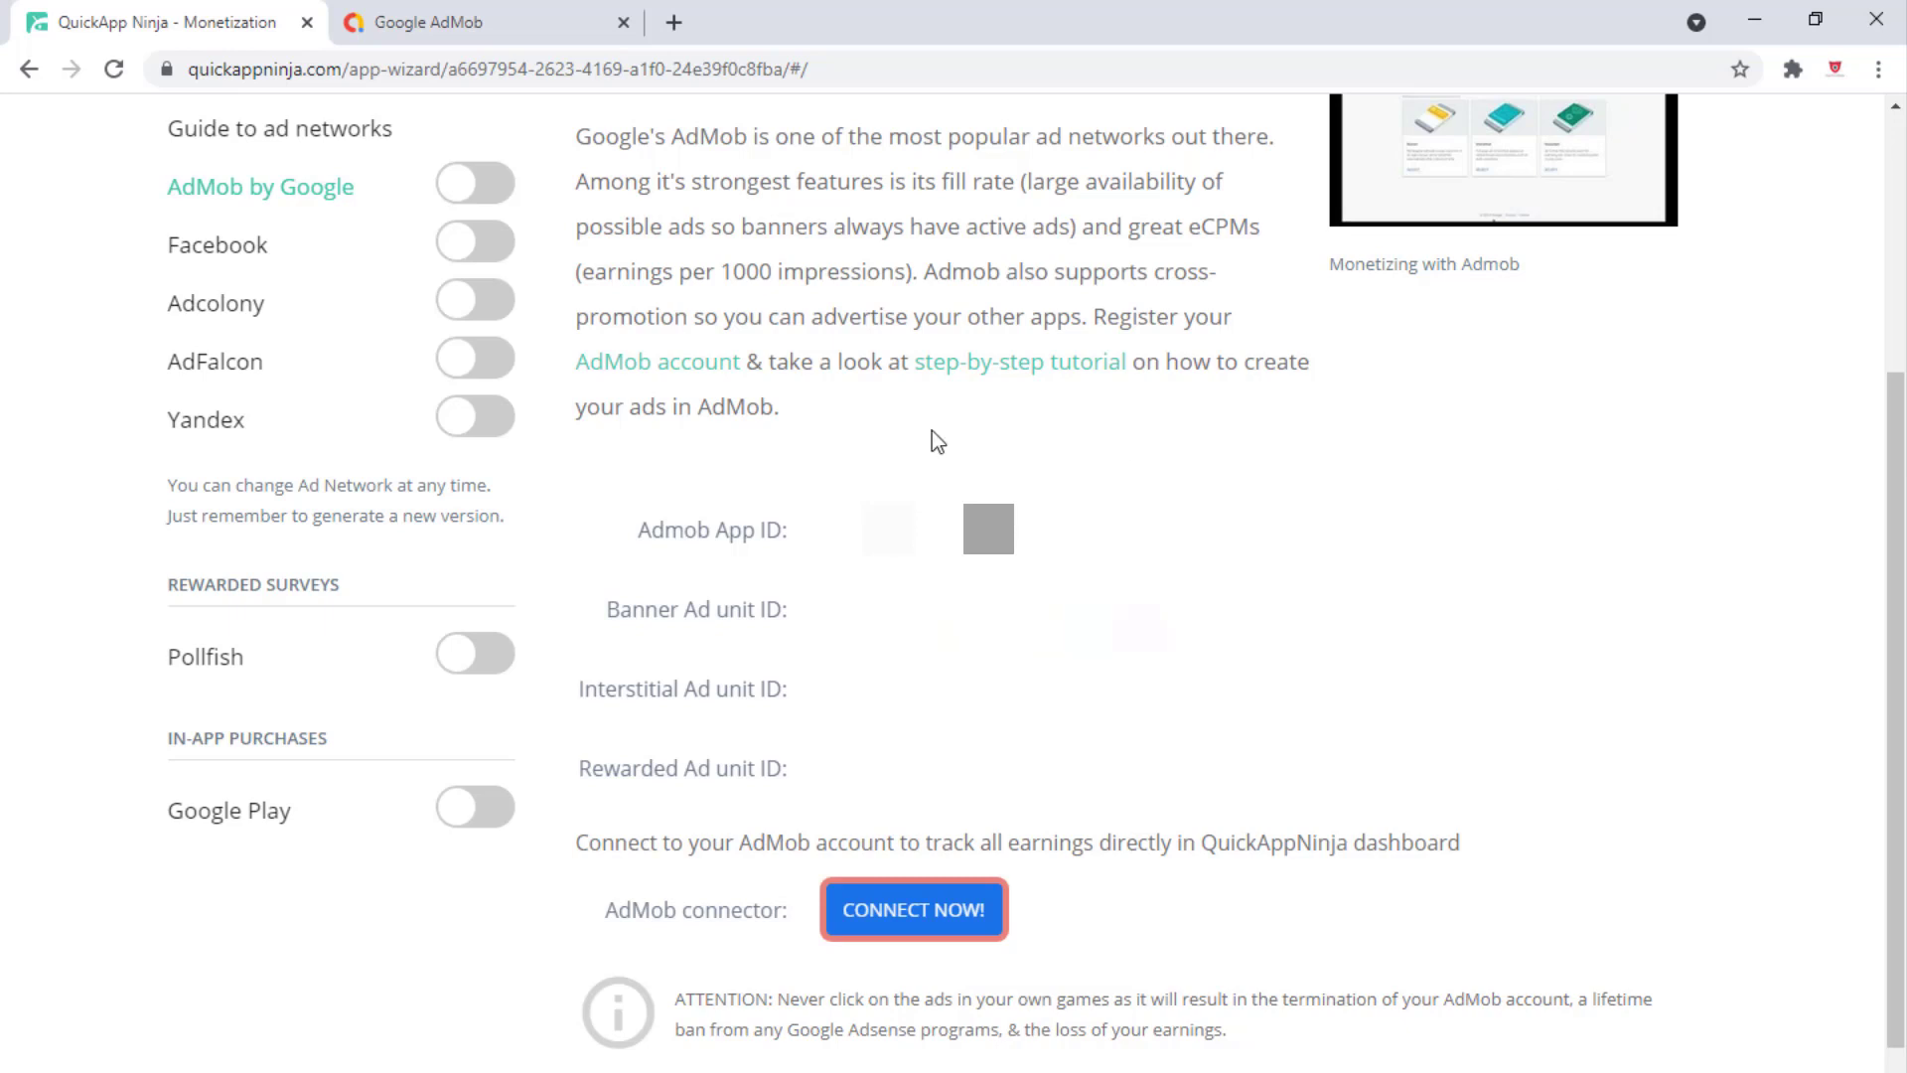
Switch to AdMob and set up a new Android app that is not listed on a supported app store
click(523, 12)
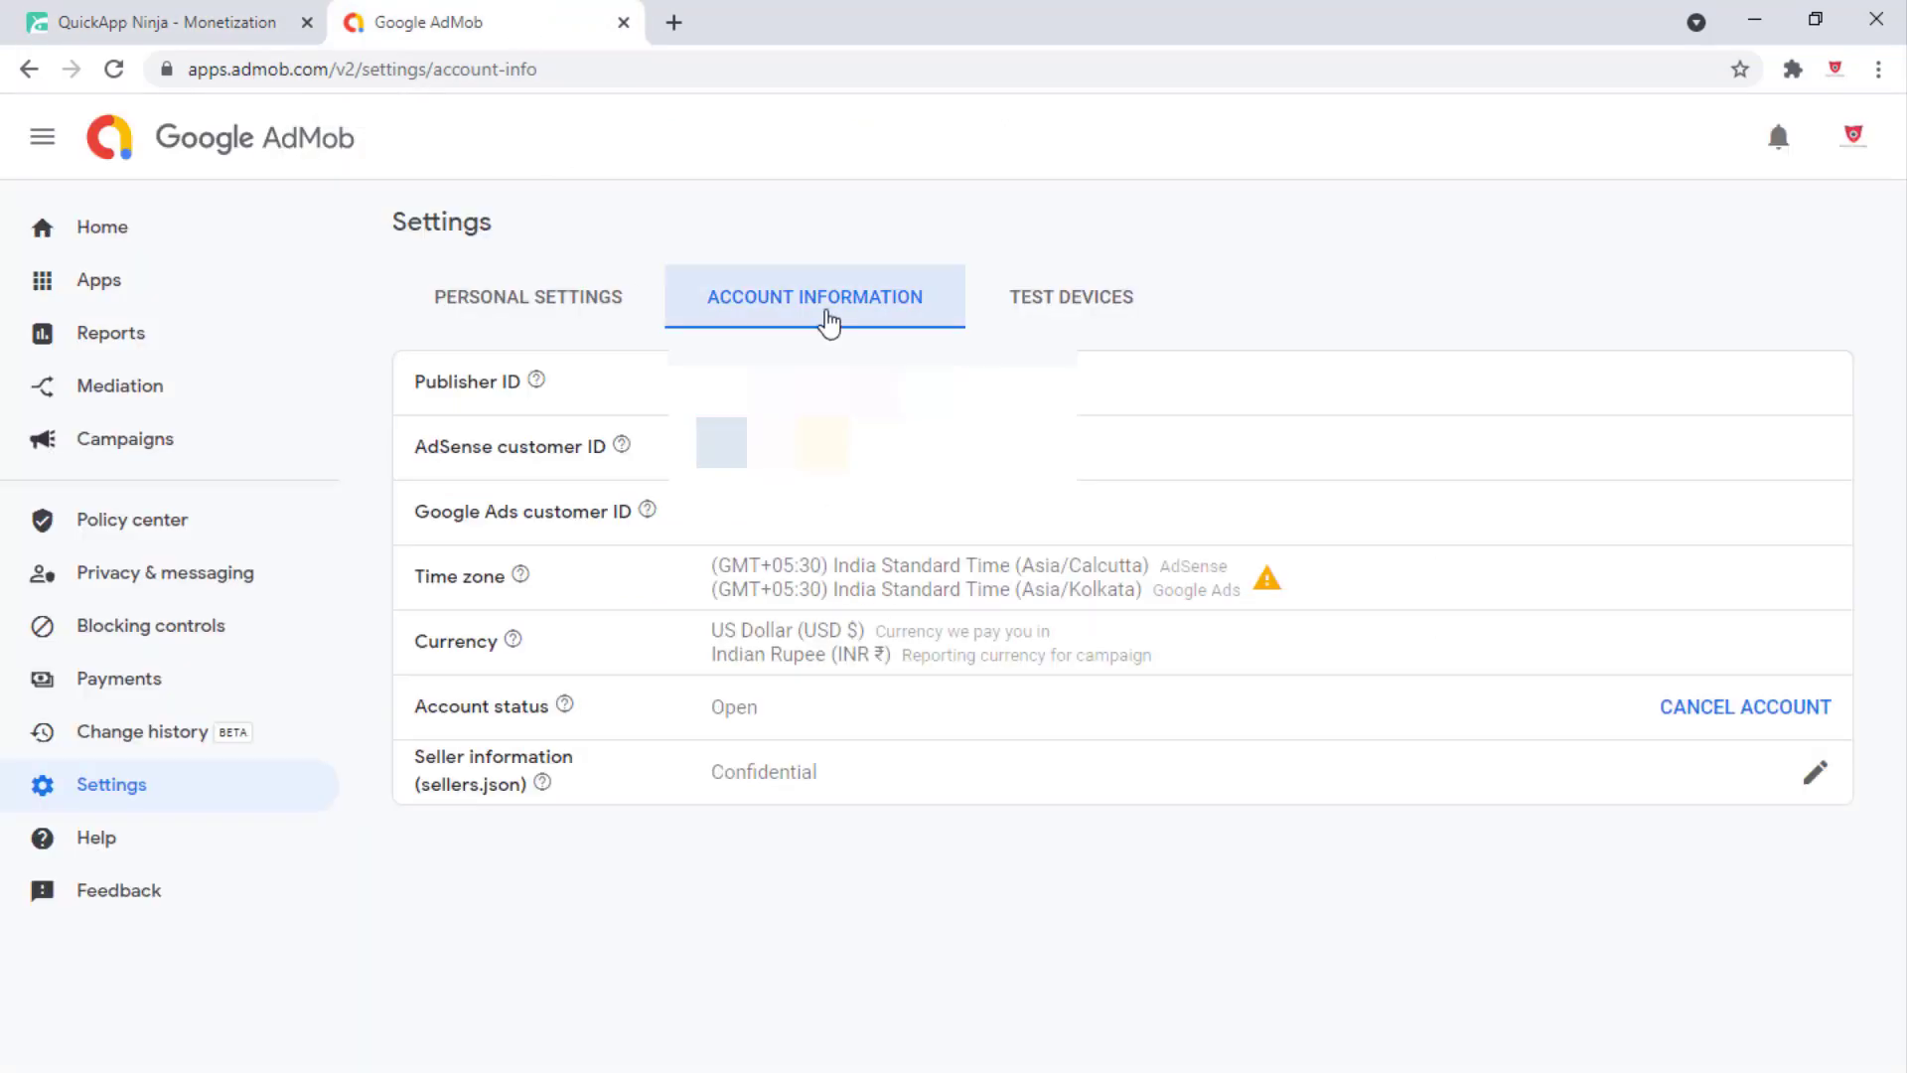
click(109, 296)
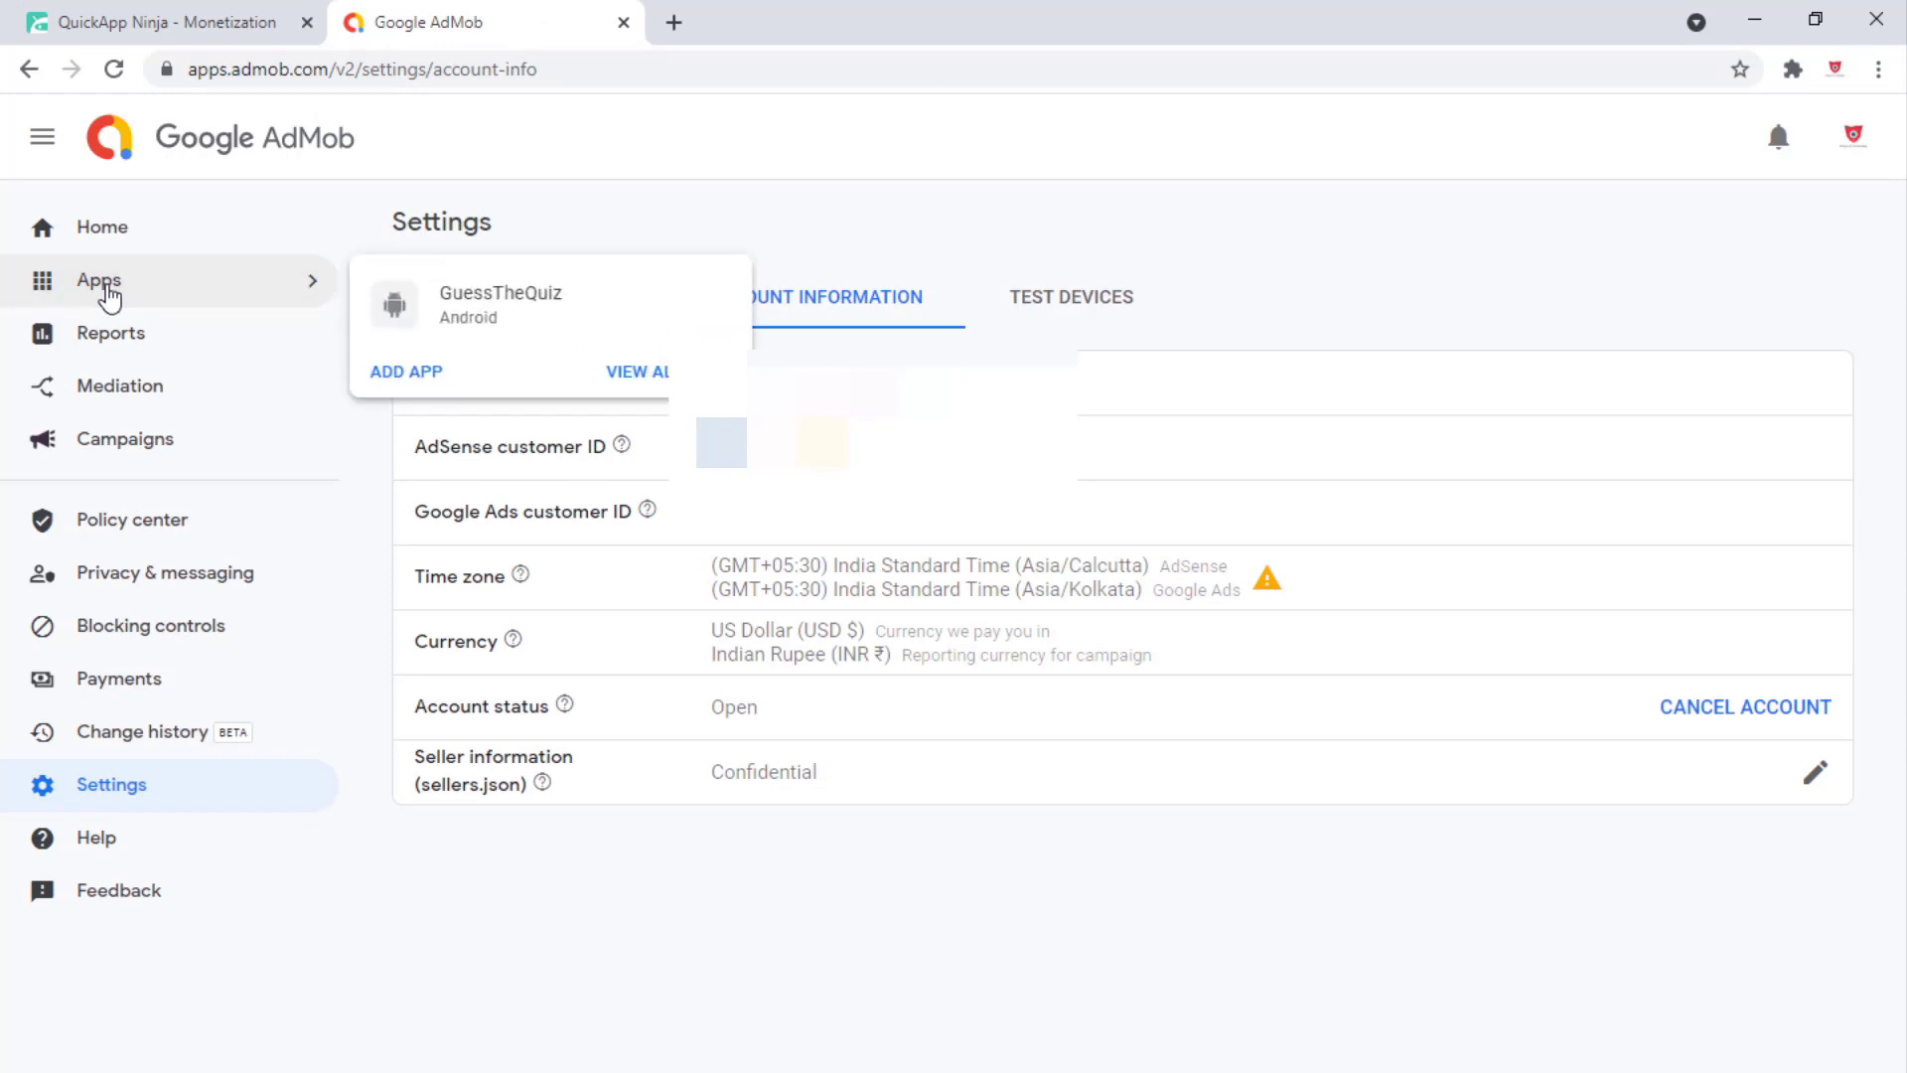
click(406, 377)
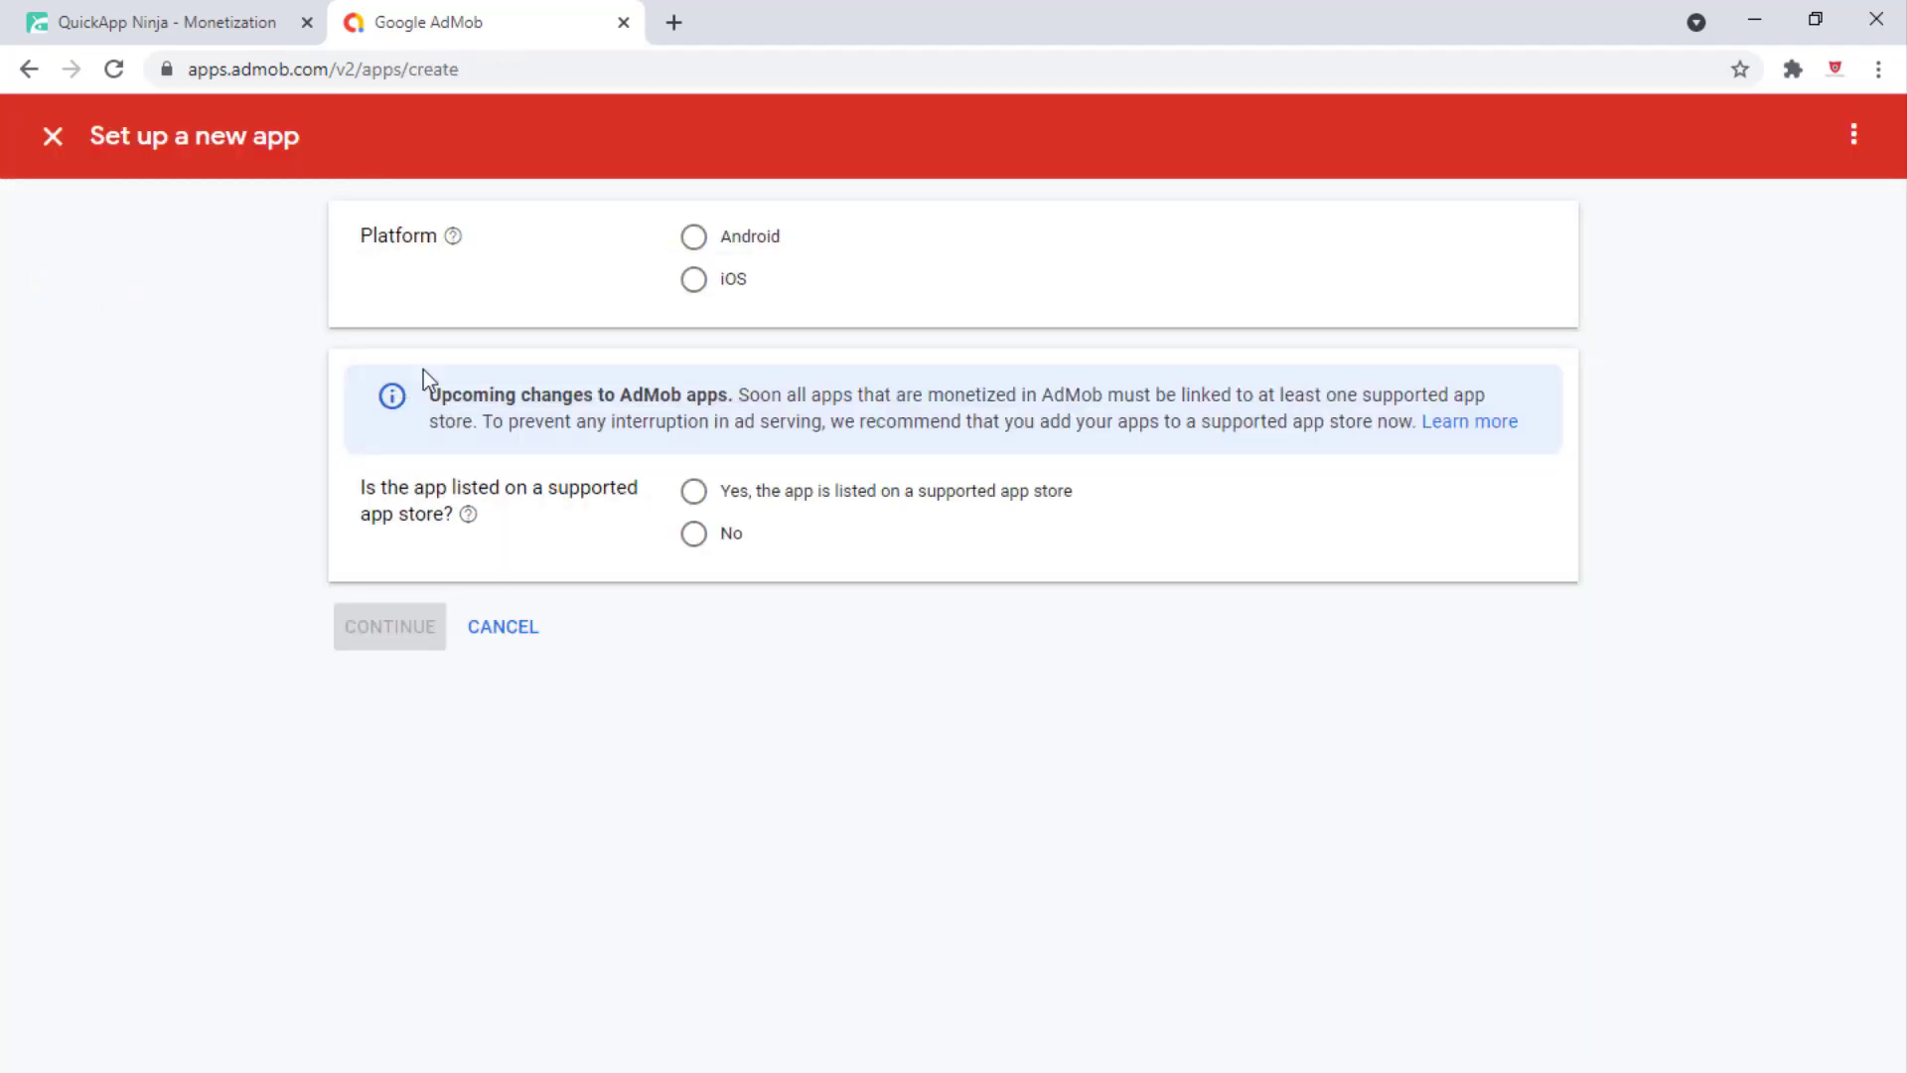
click(695, 238)
click(694, 492)
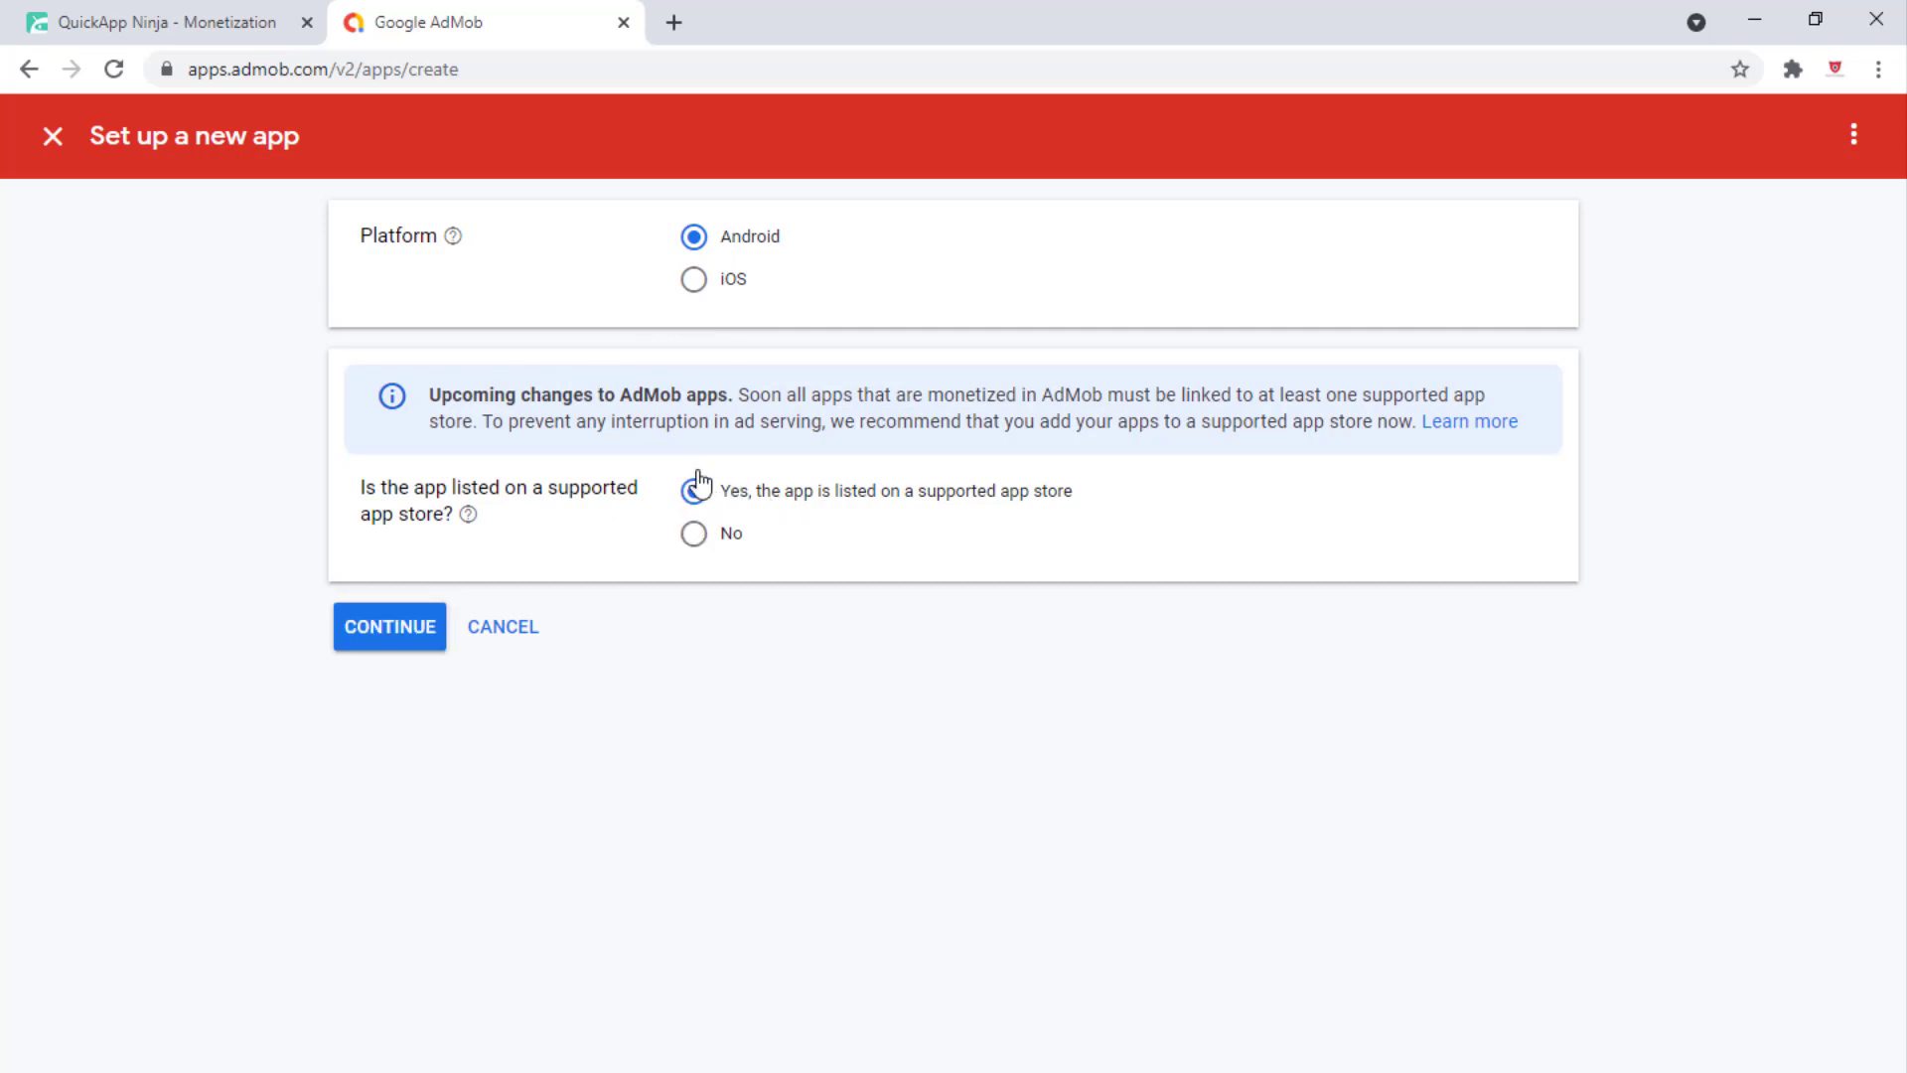
click(694, 536)
click(411, 633)
Name the new Android app Guess and add it to AdMob with user metrics enabled
click(731, 329)
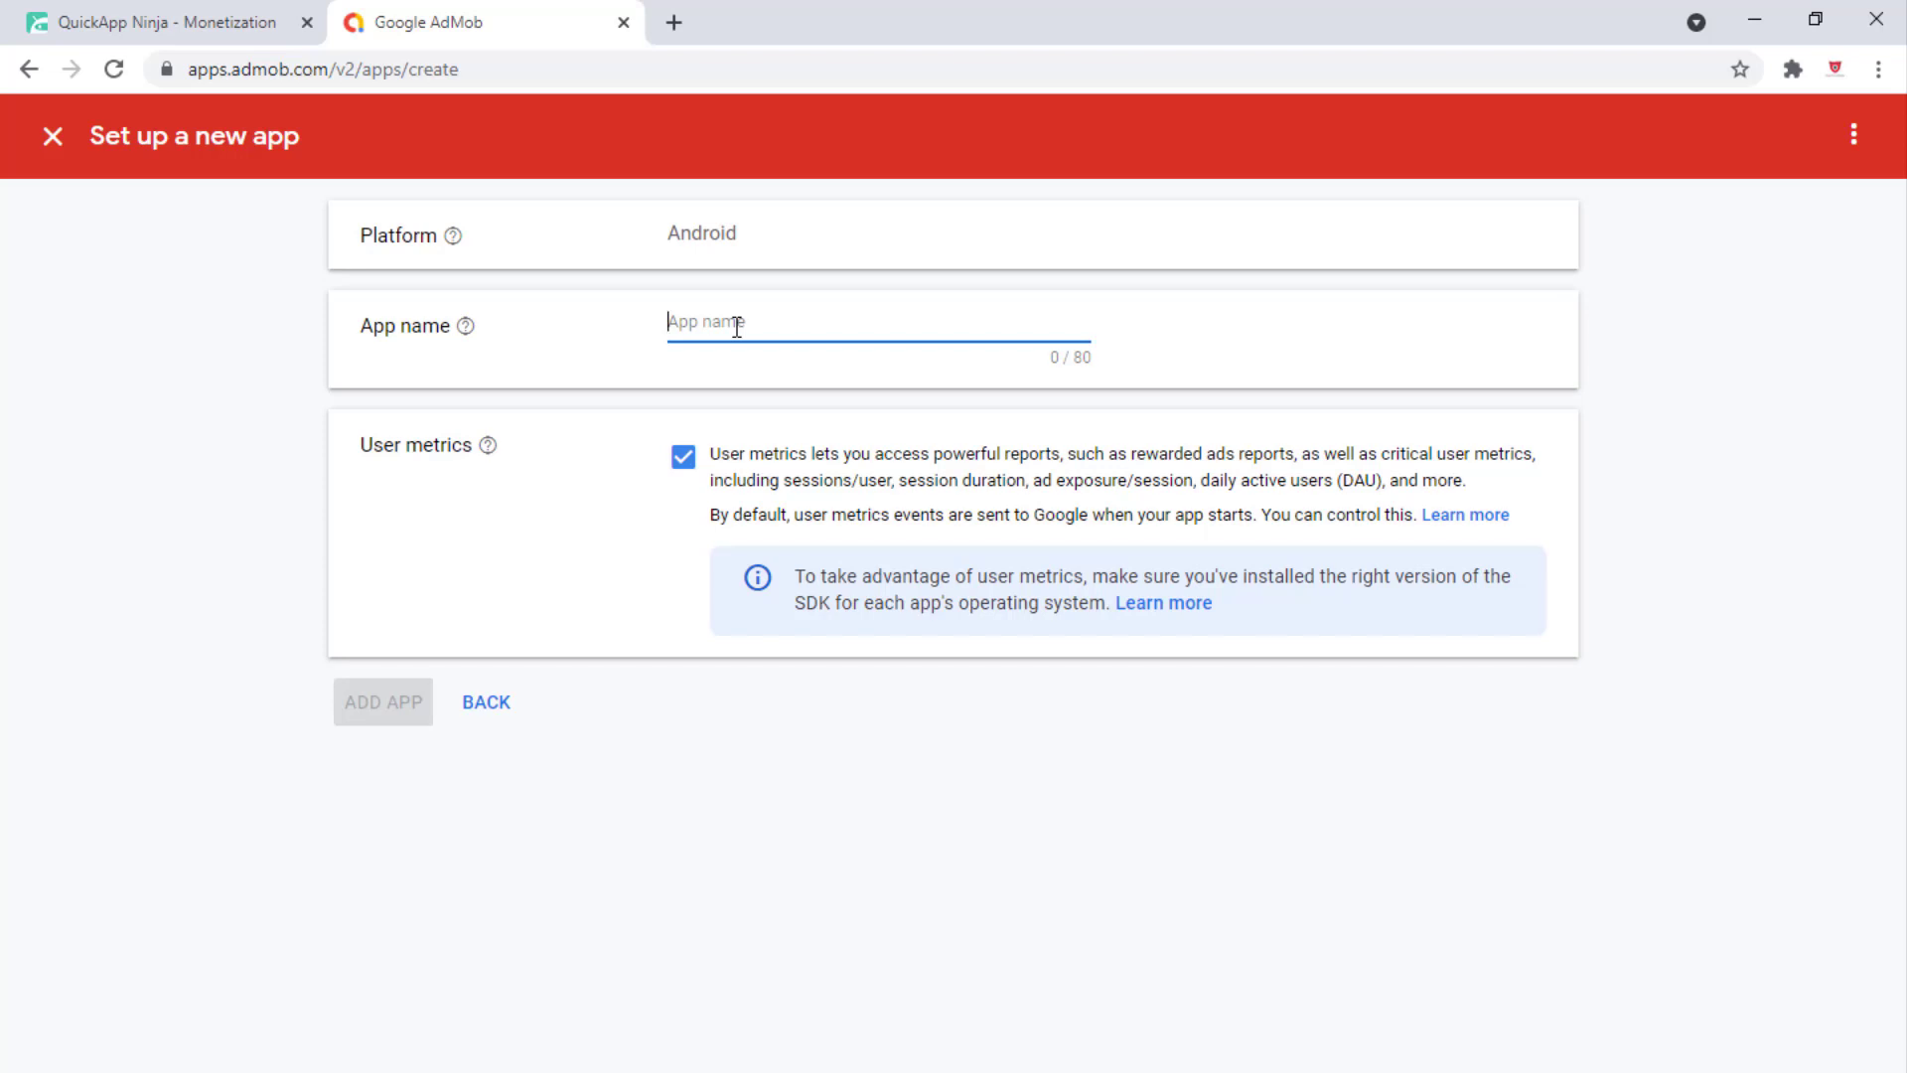
text(Guess)
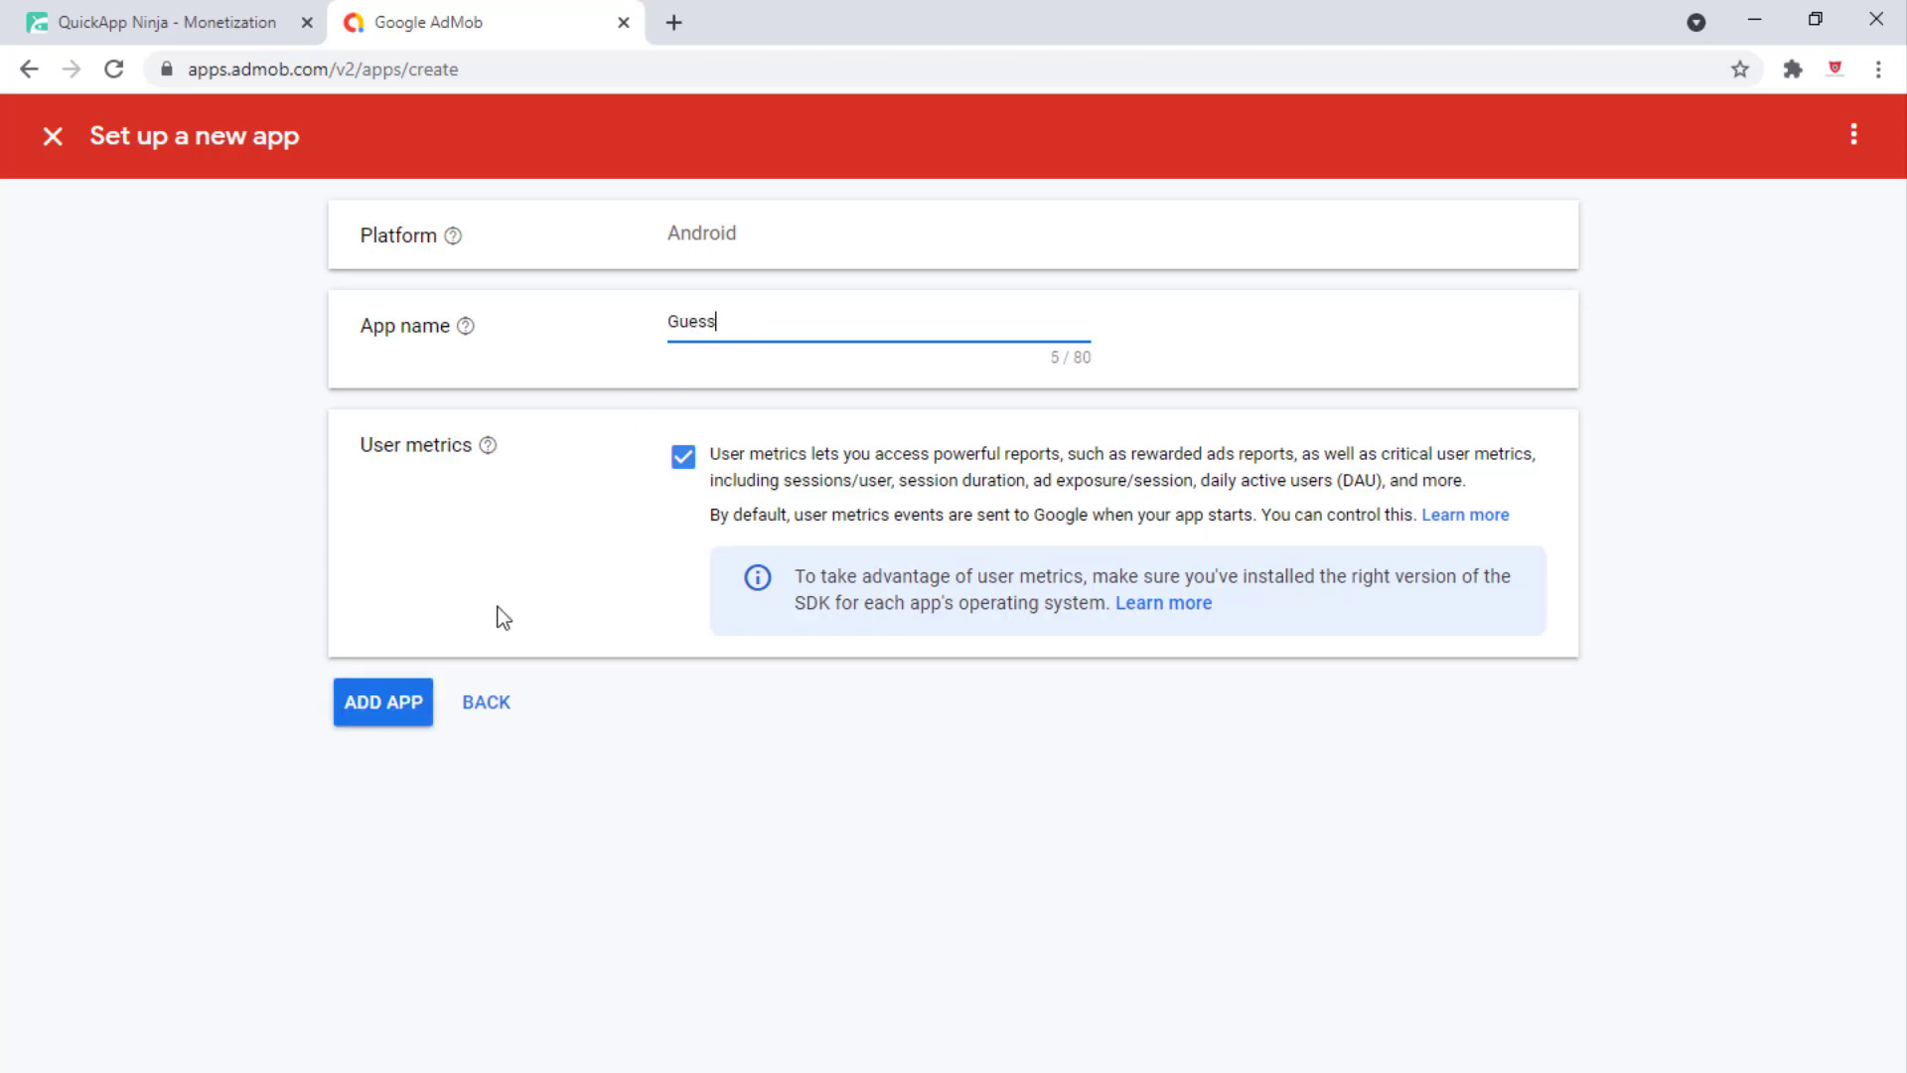
click(386, 711)
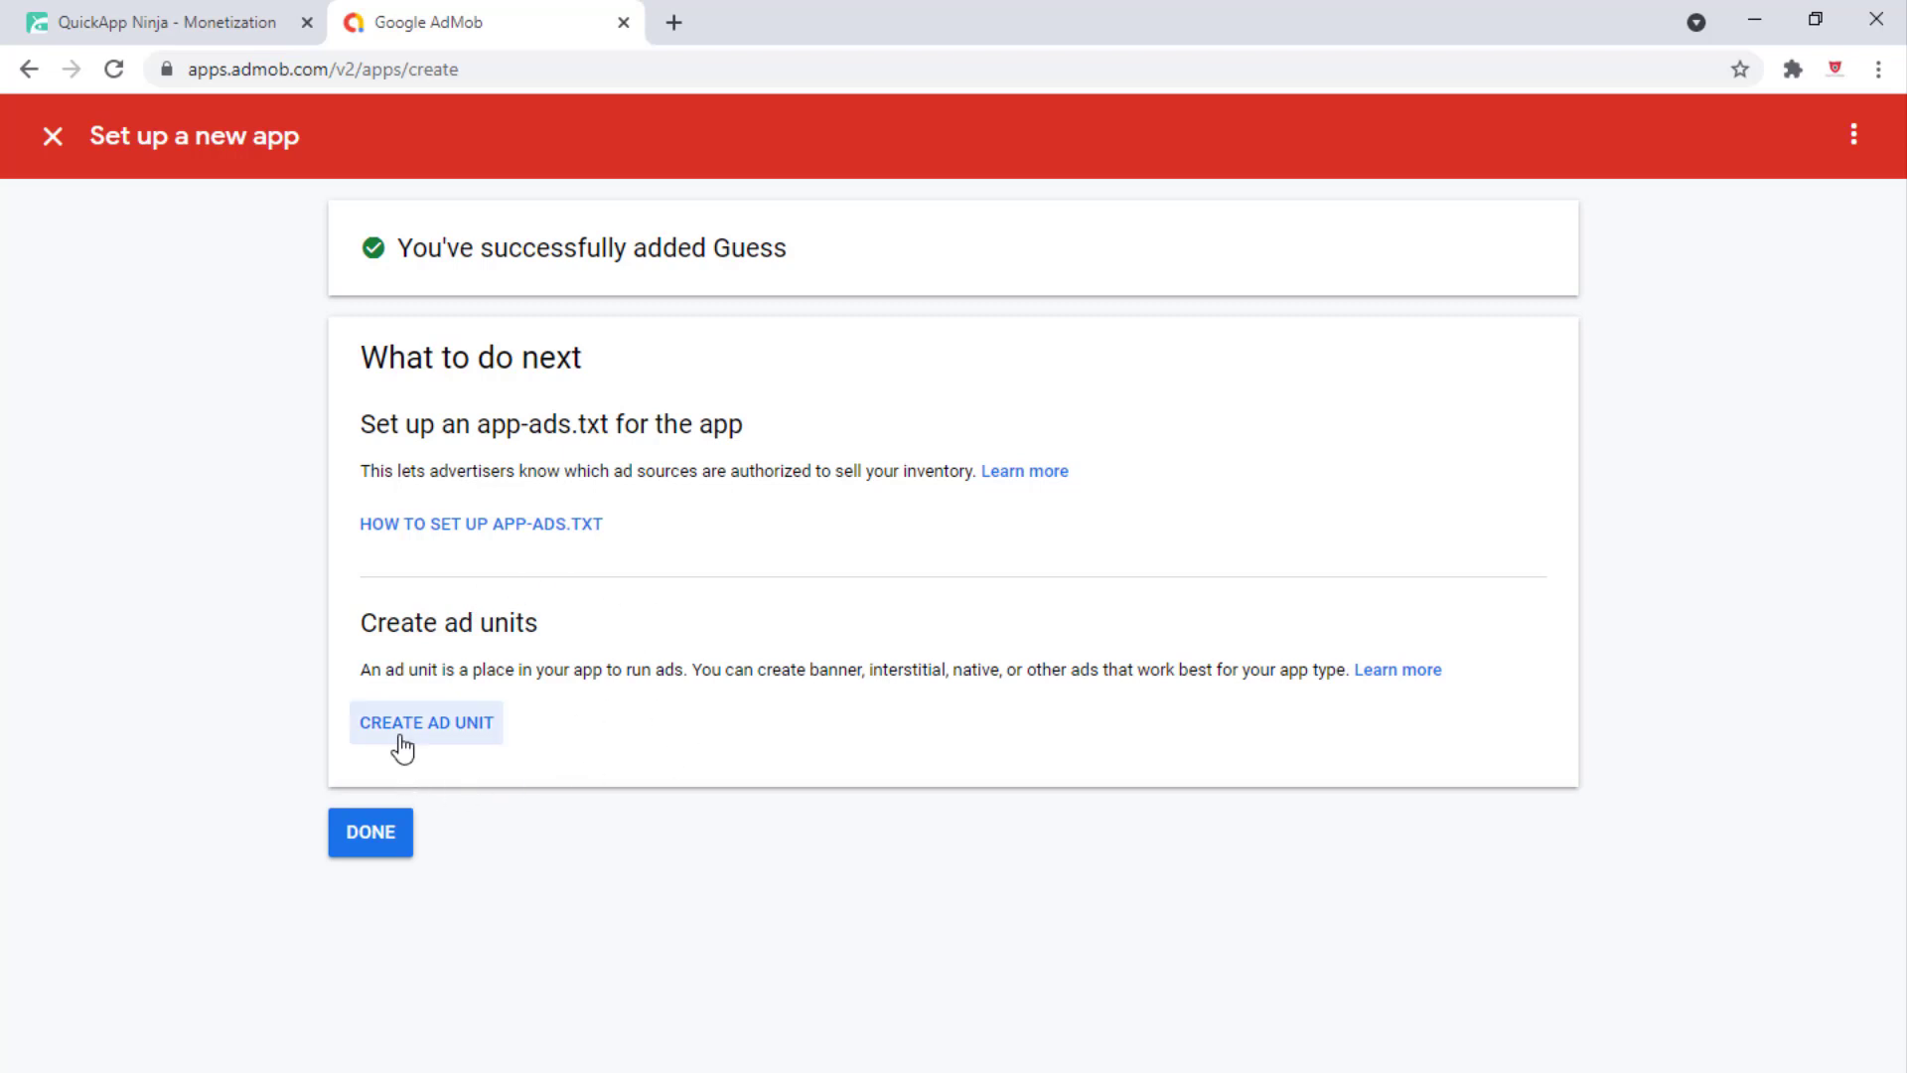
Create a Banner ad unit named "banner" for the Guess app
click(442, 733)
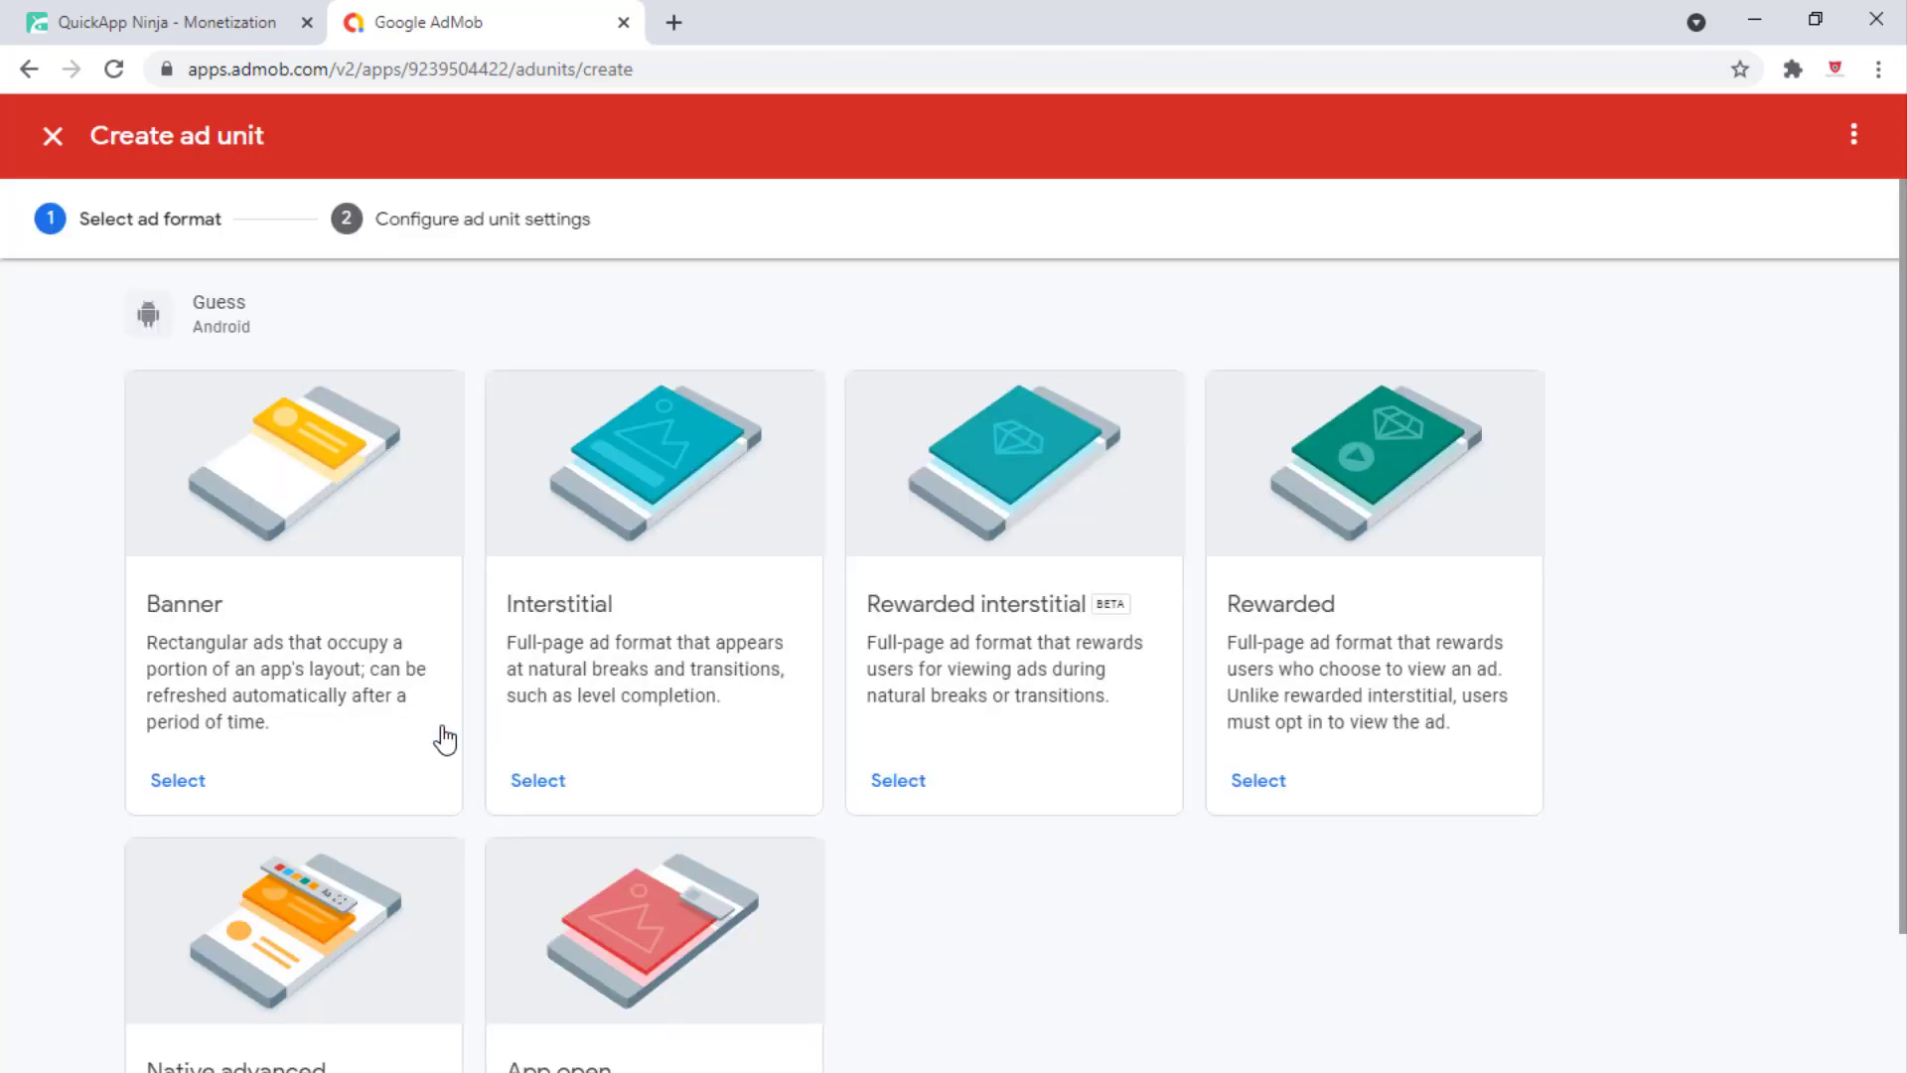
scroll(547, 763, down, 2)
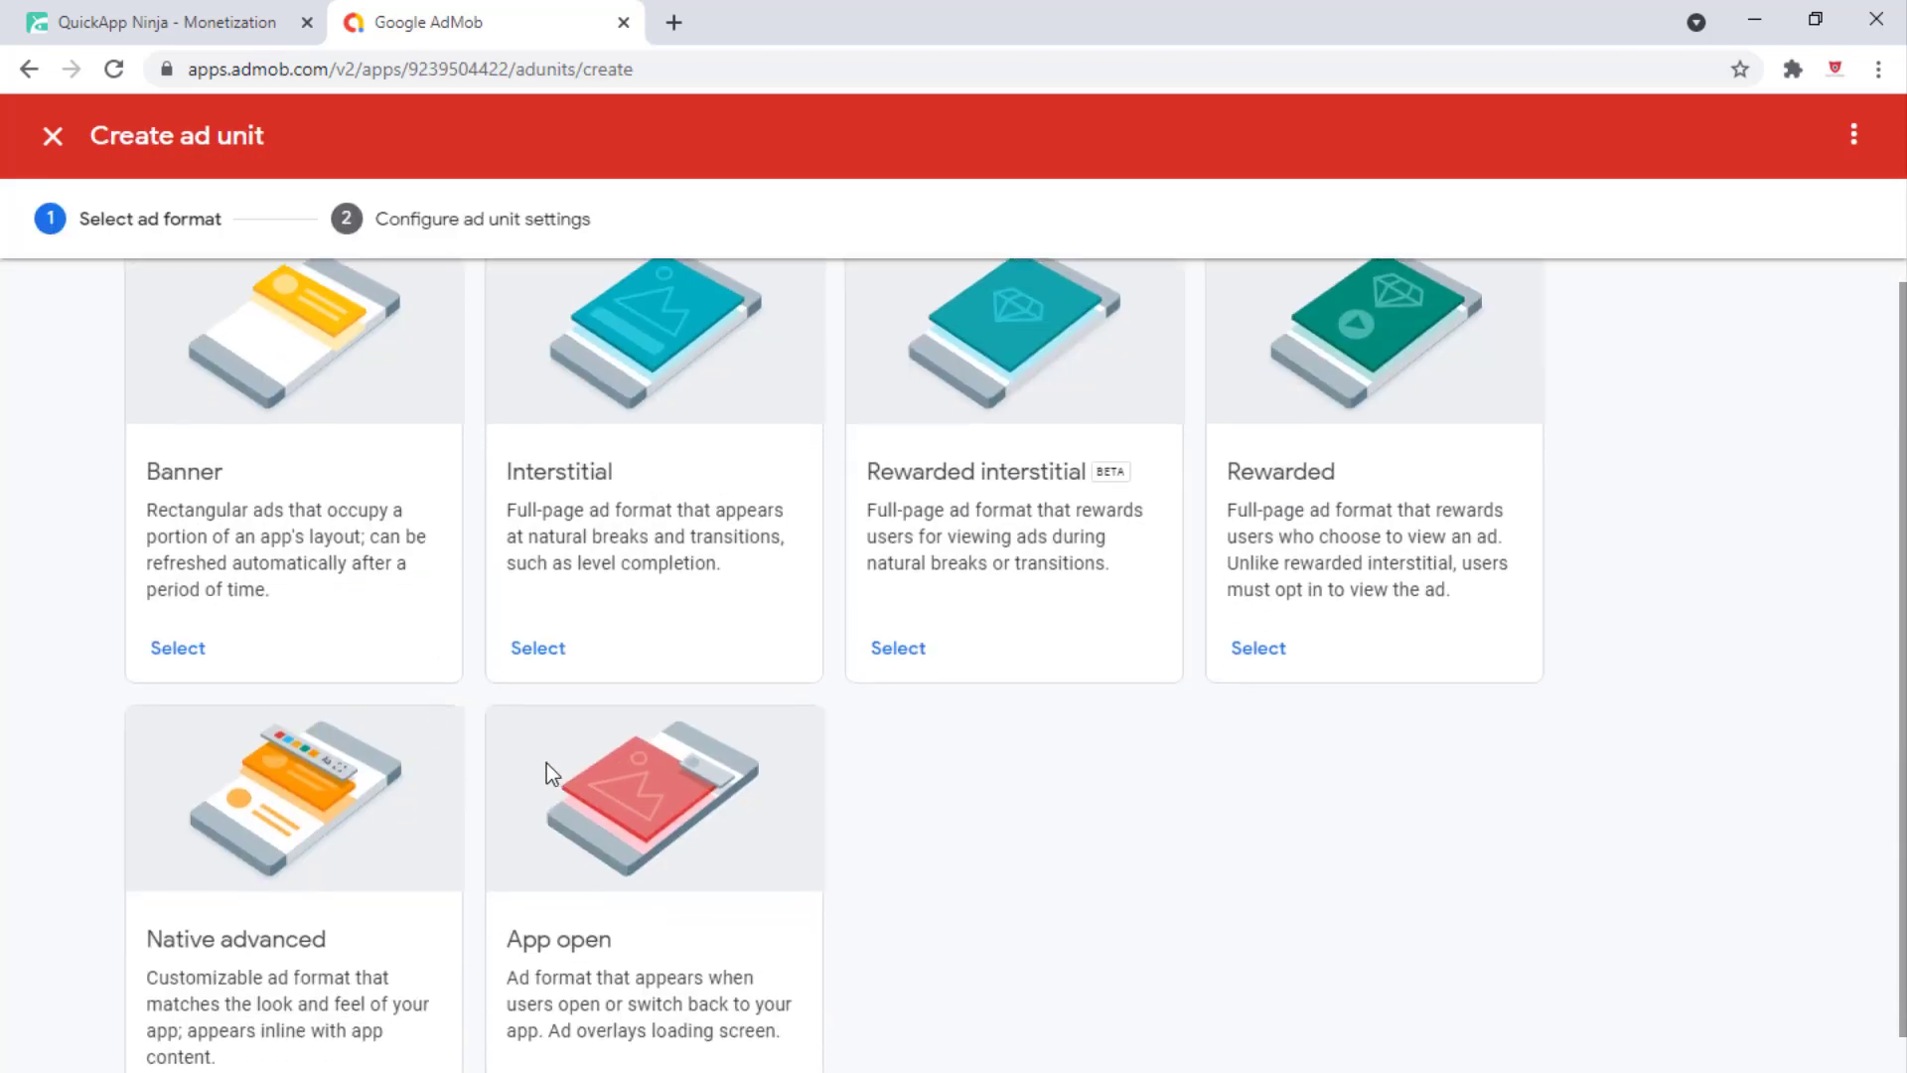
click(190, 656)
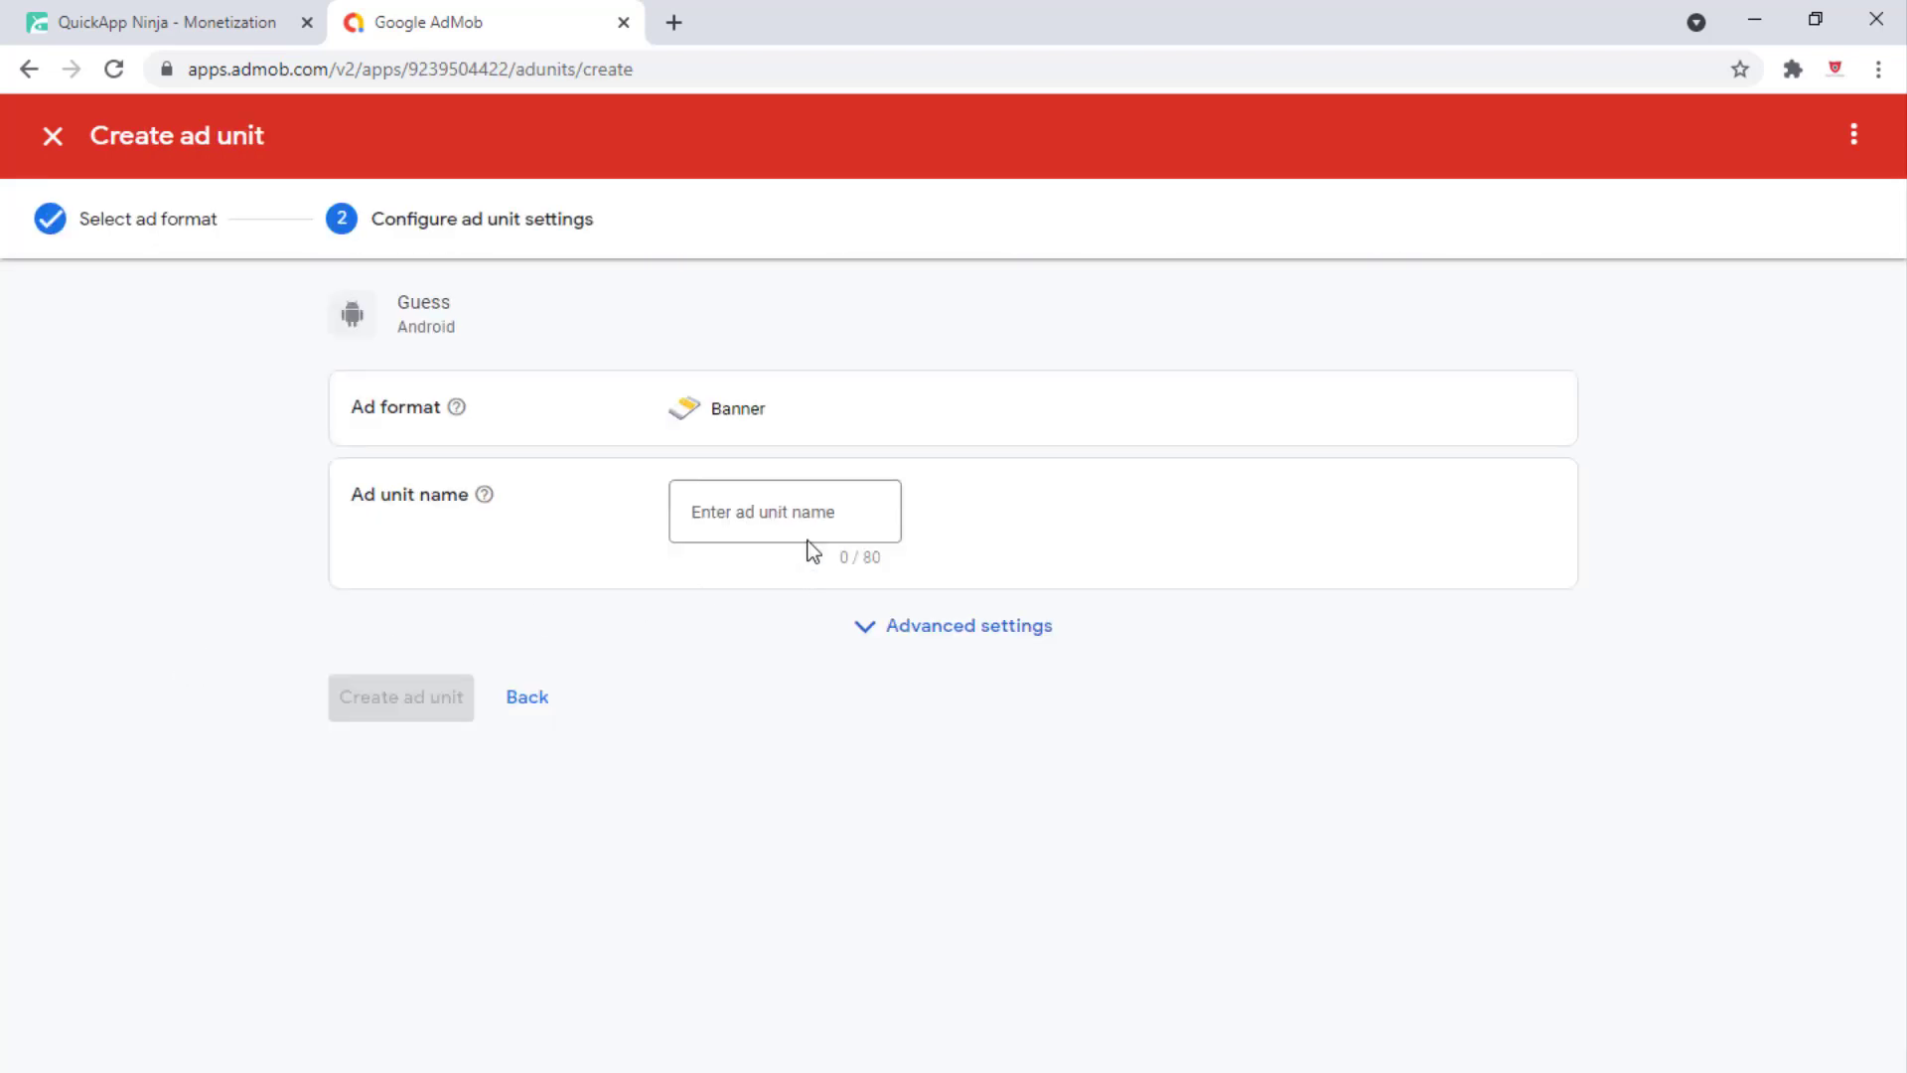
click(770, 513)
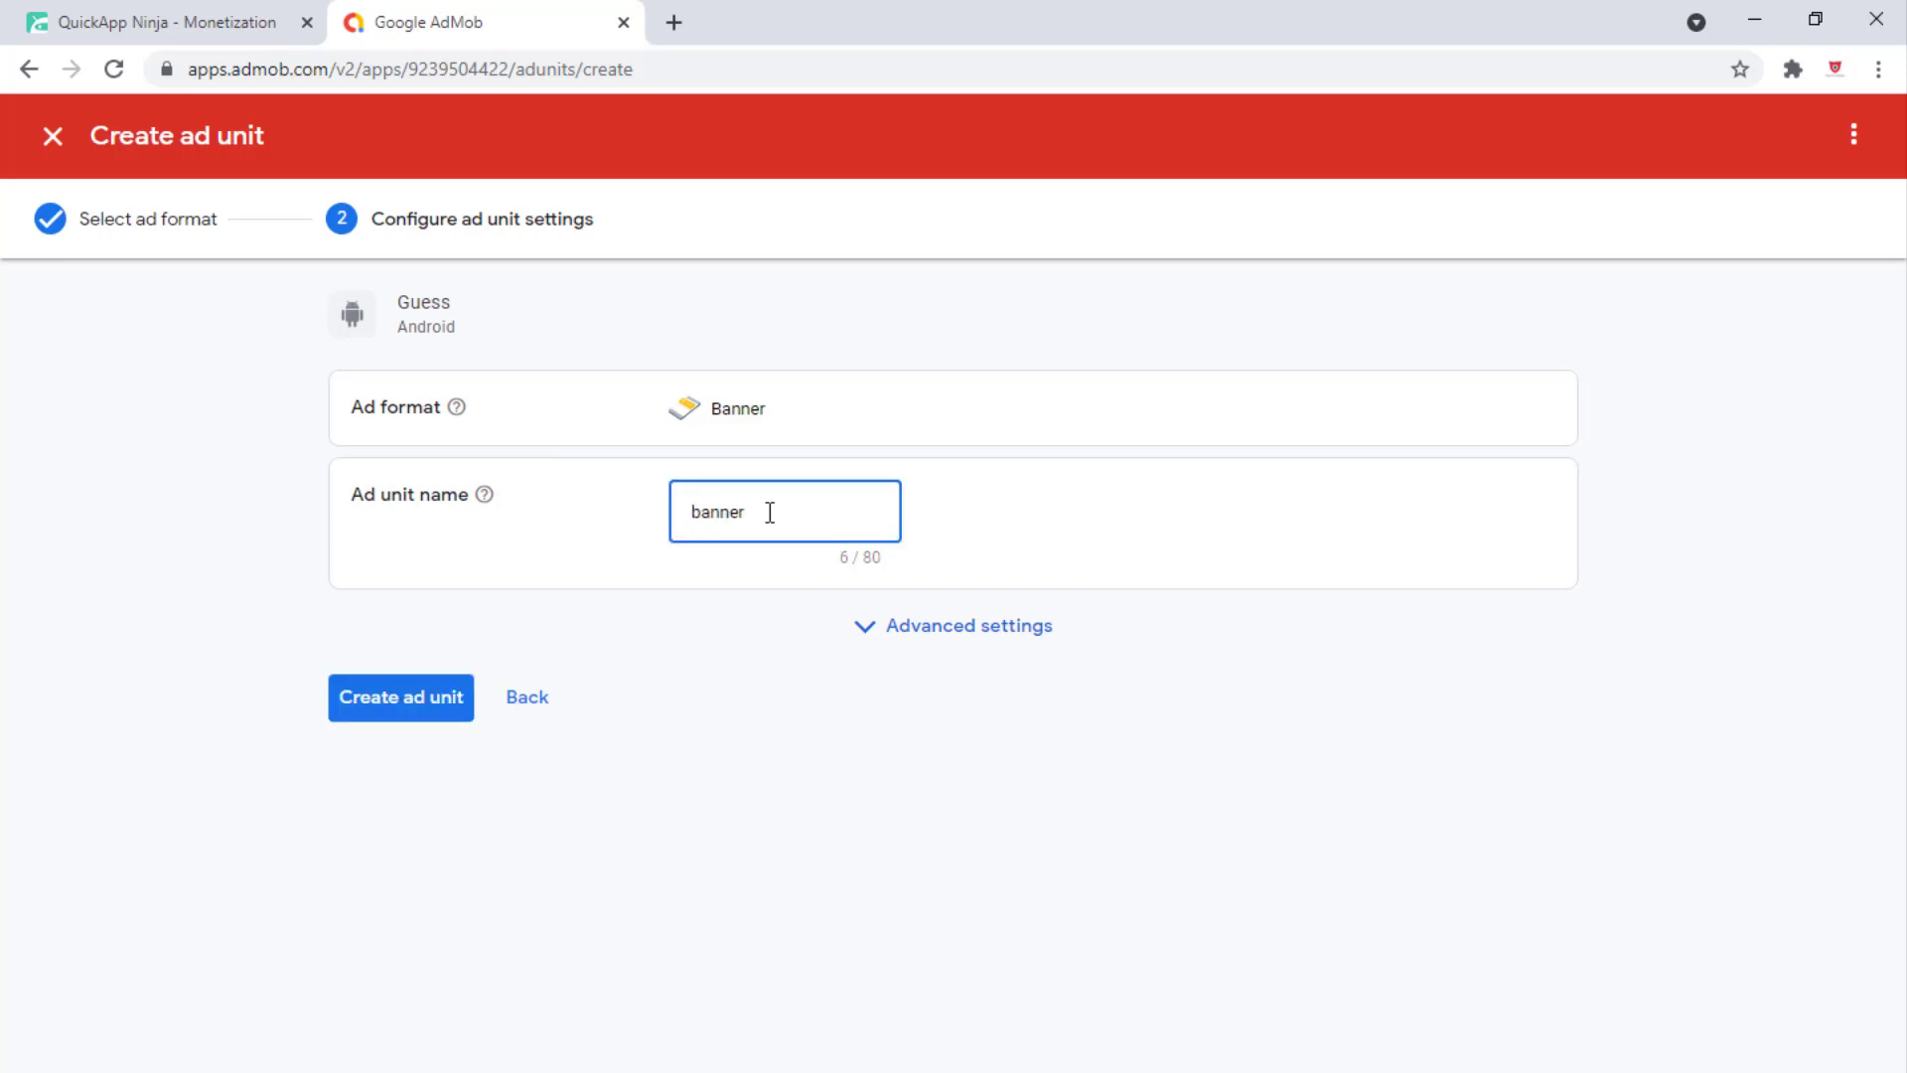
click(422, 698)
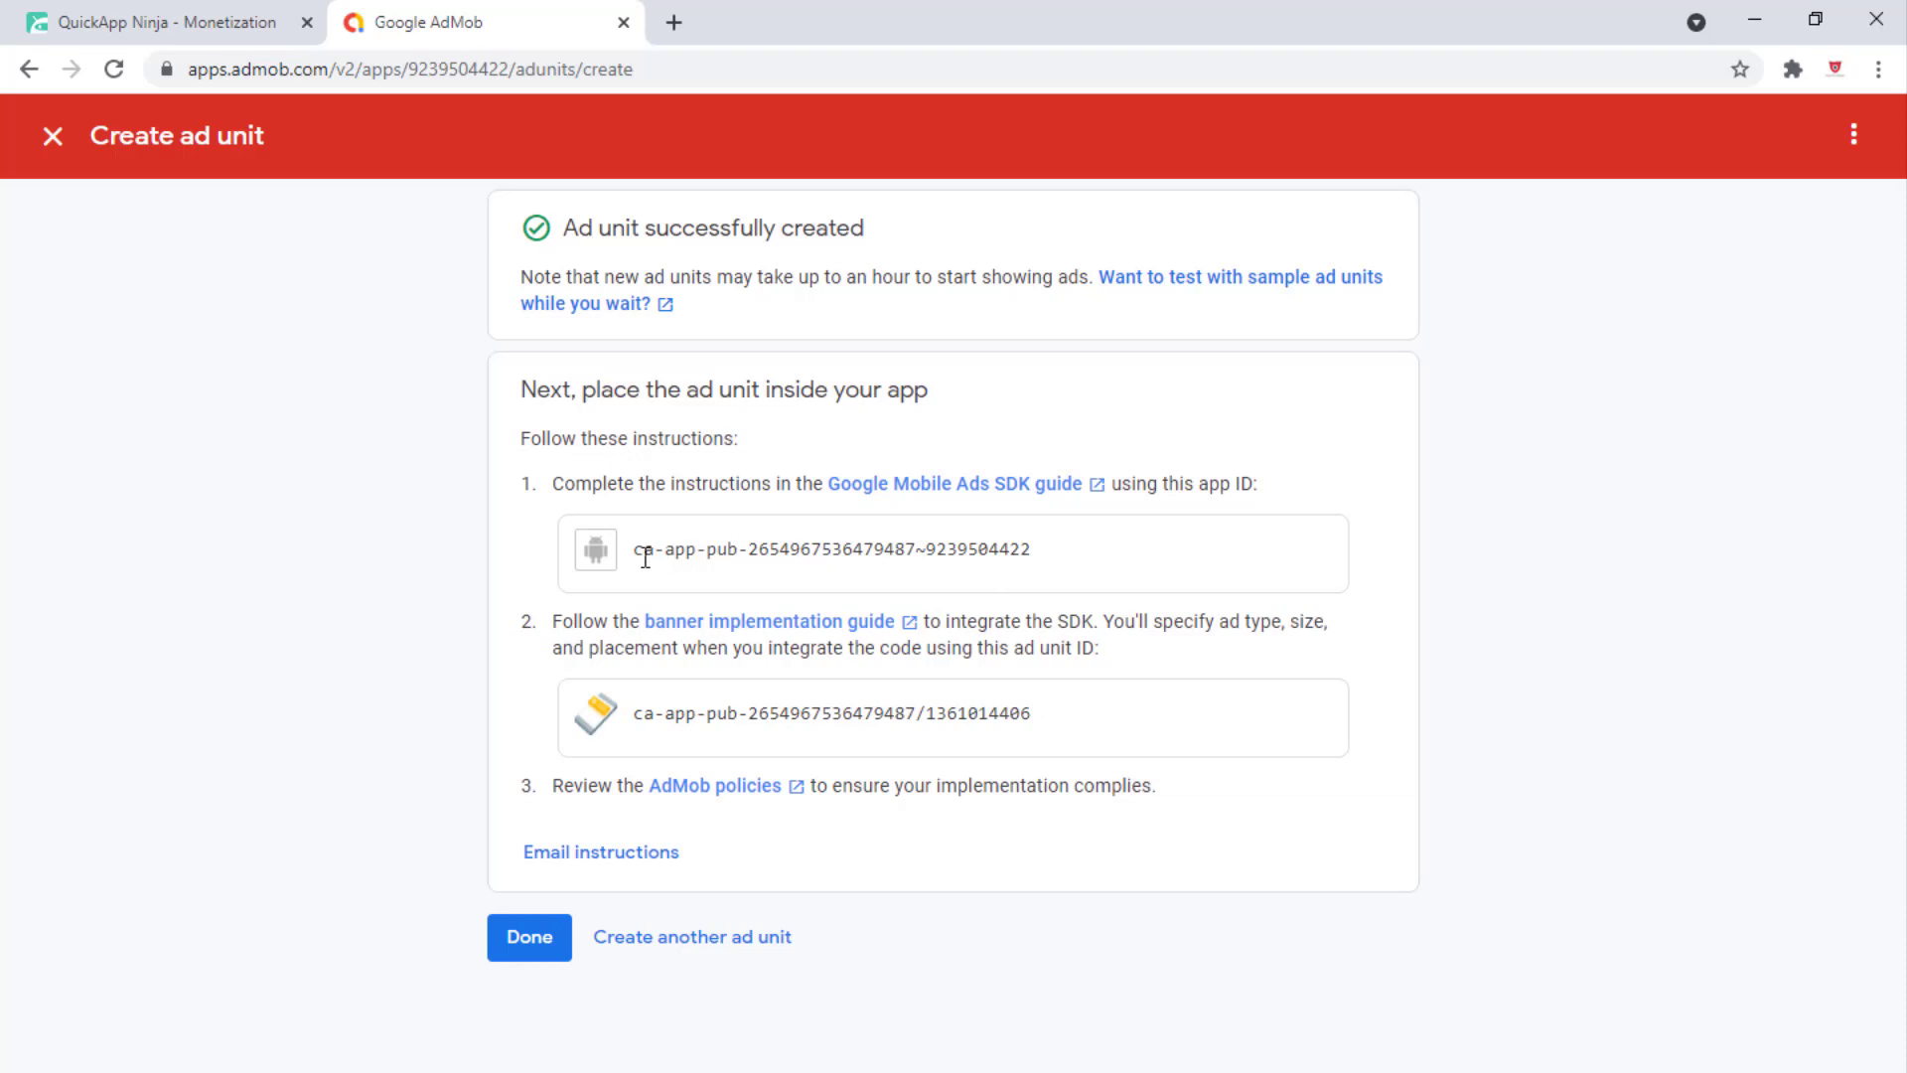
Copy the Guess app's AdMob app ID and paste it as the Admob App ID in QuickApp Ninja
drag(636, 554, 1051, 563)
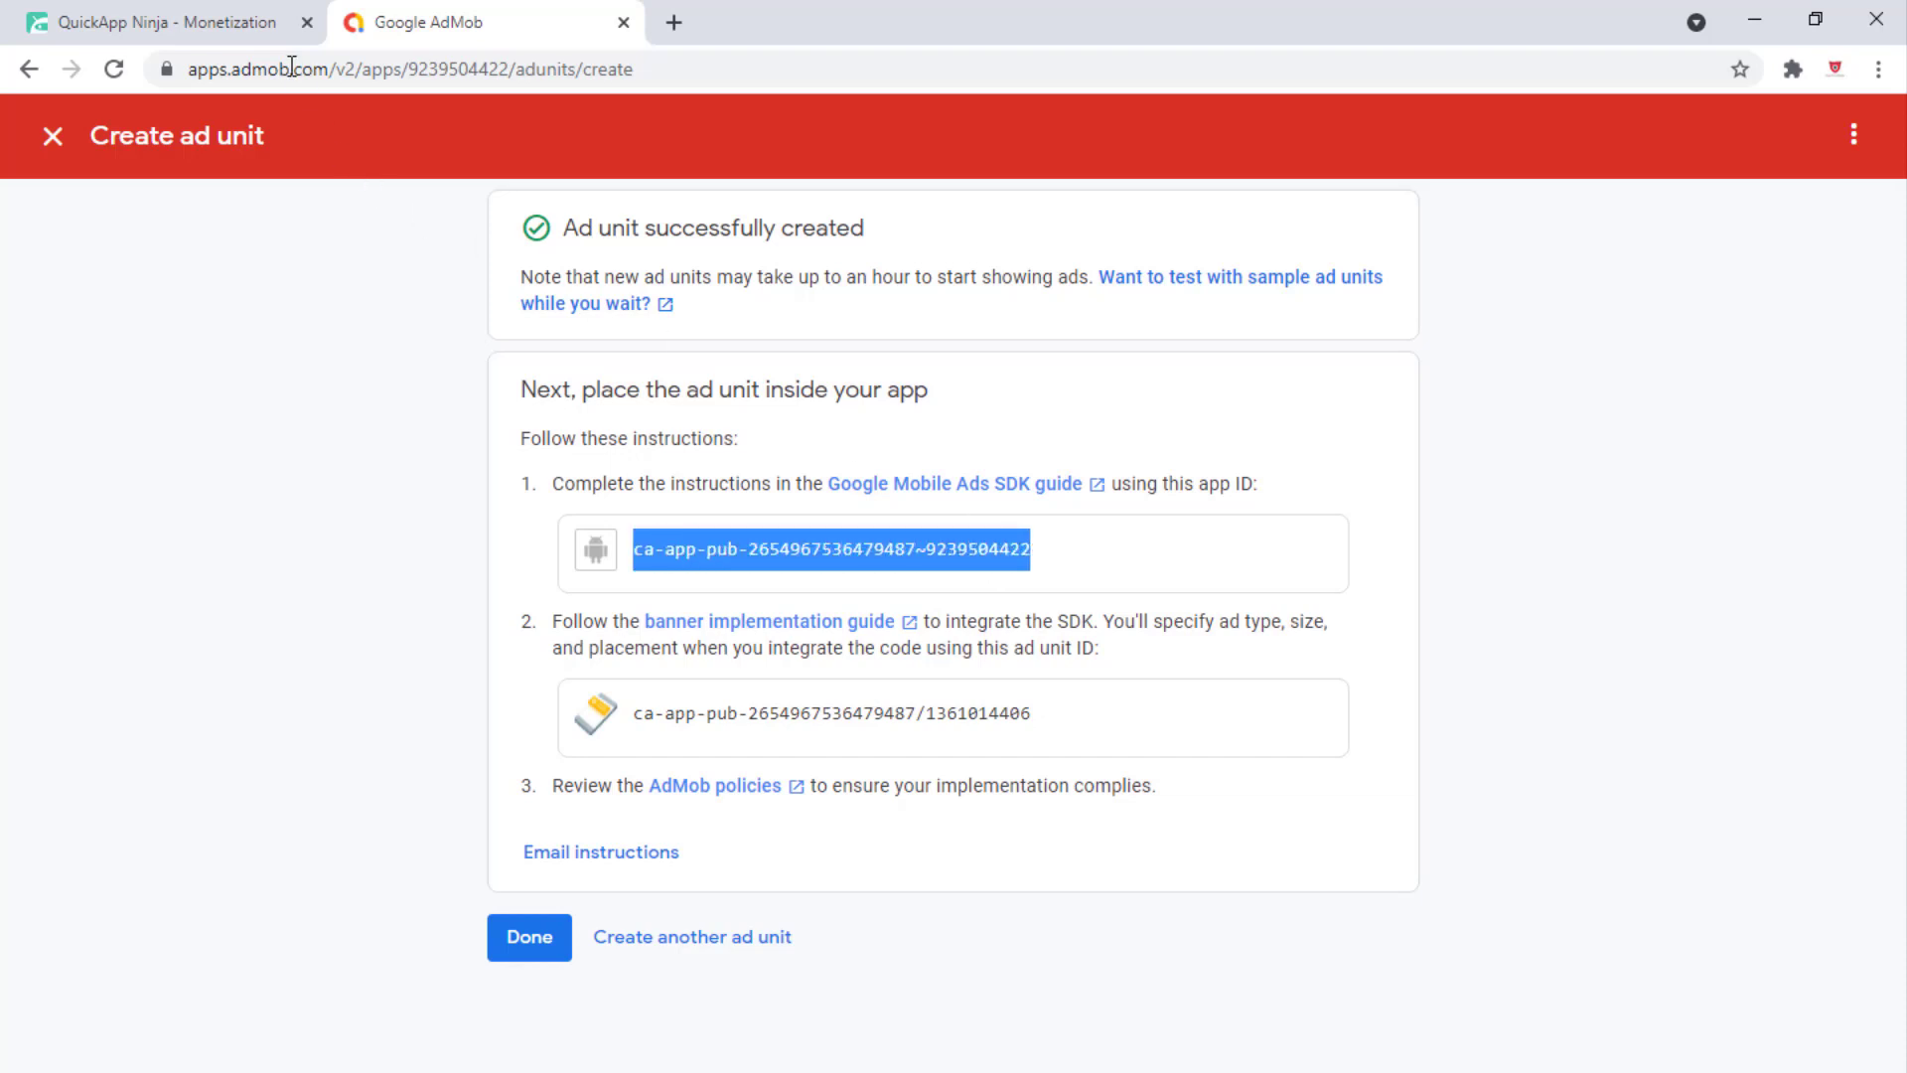
click(255, 23)
click(989, 527)
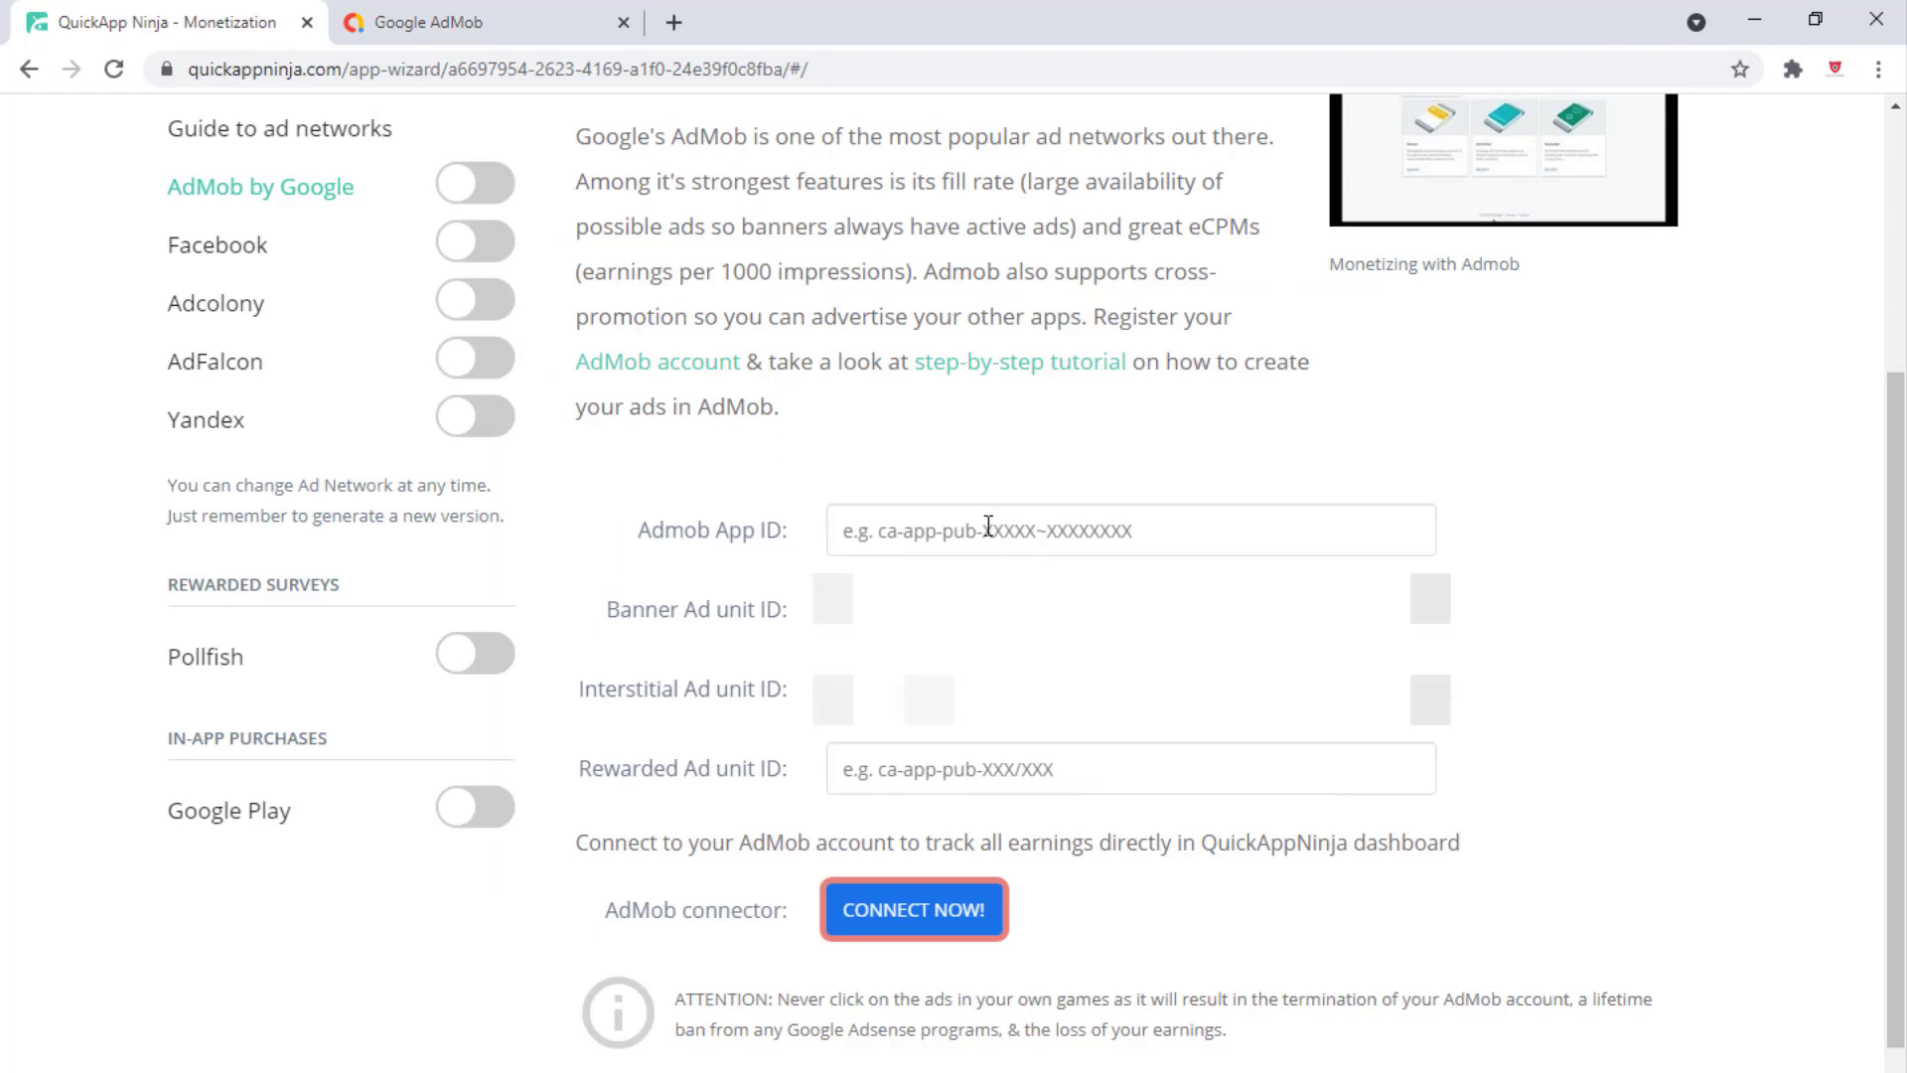
key(ctrl+v)
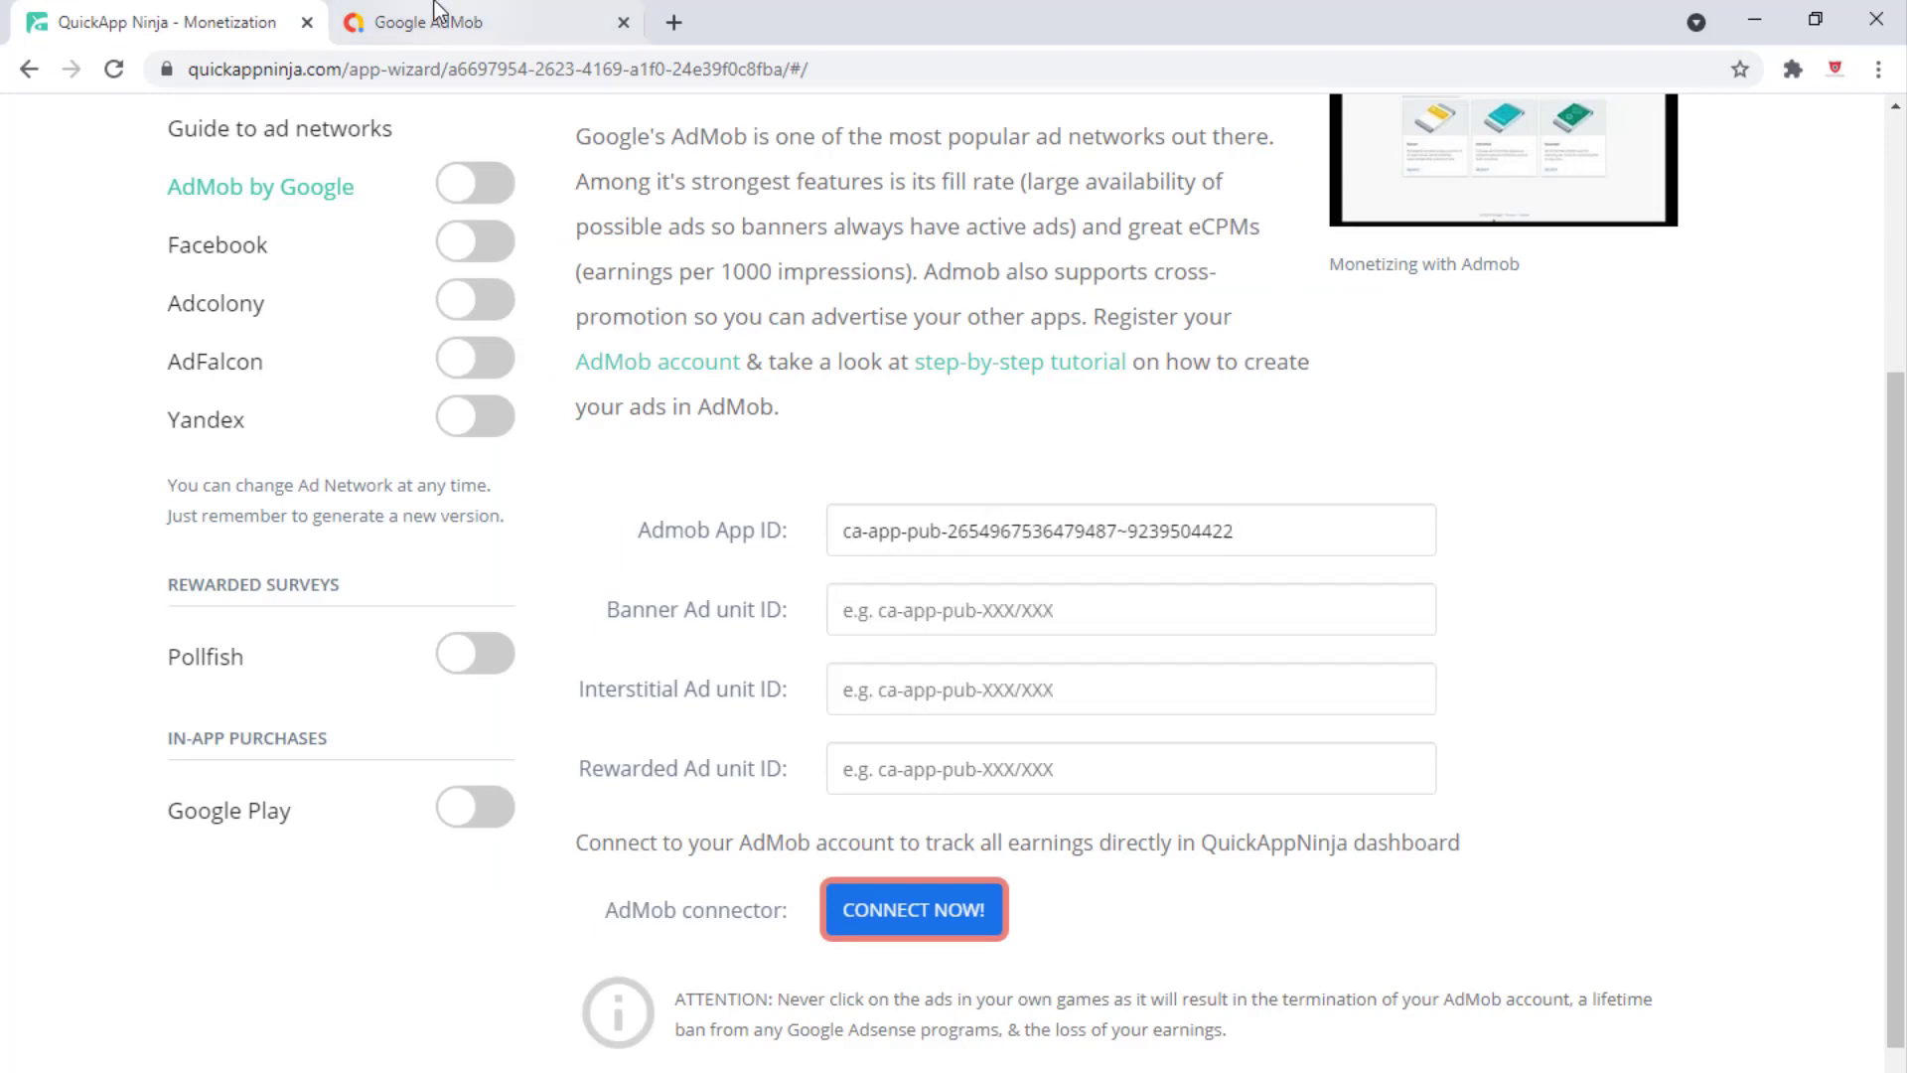
Copy the banner ad unit ID from AdMob and paste it as the Banner Ad unit ID in QuickApp Ninja
click(437, 20)
drag(1033, 713, 637, 715)
key(ctrl+c)
click(670, 741)
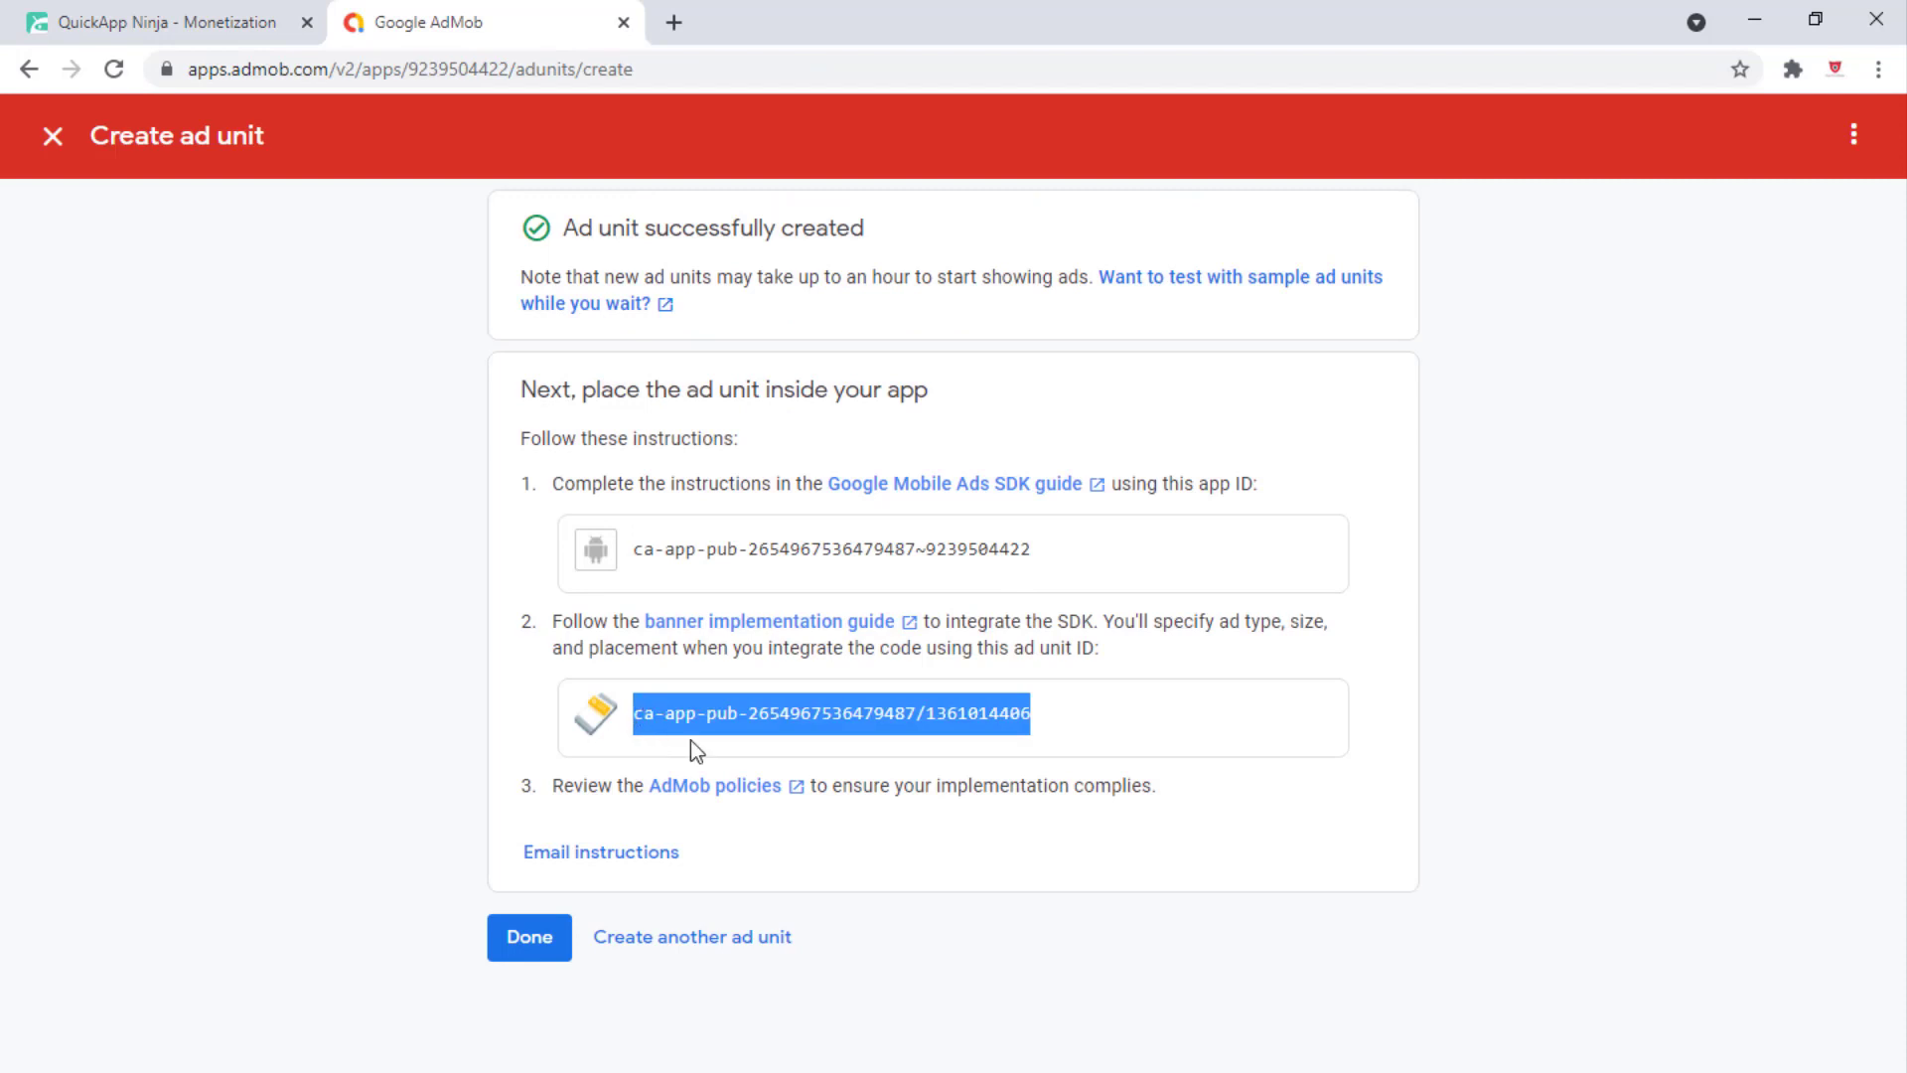
click(220, 39)
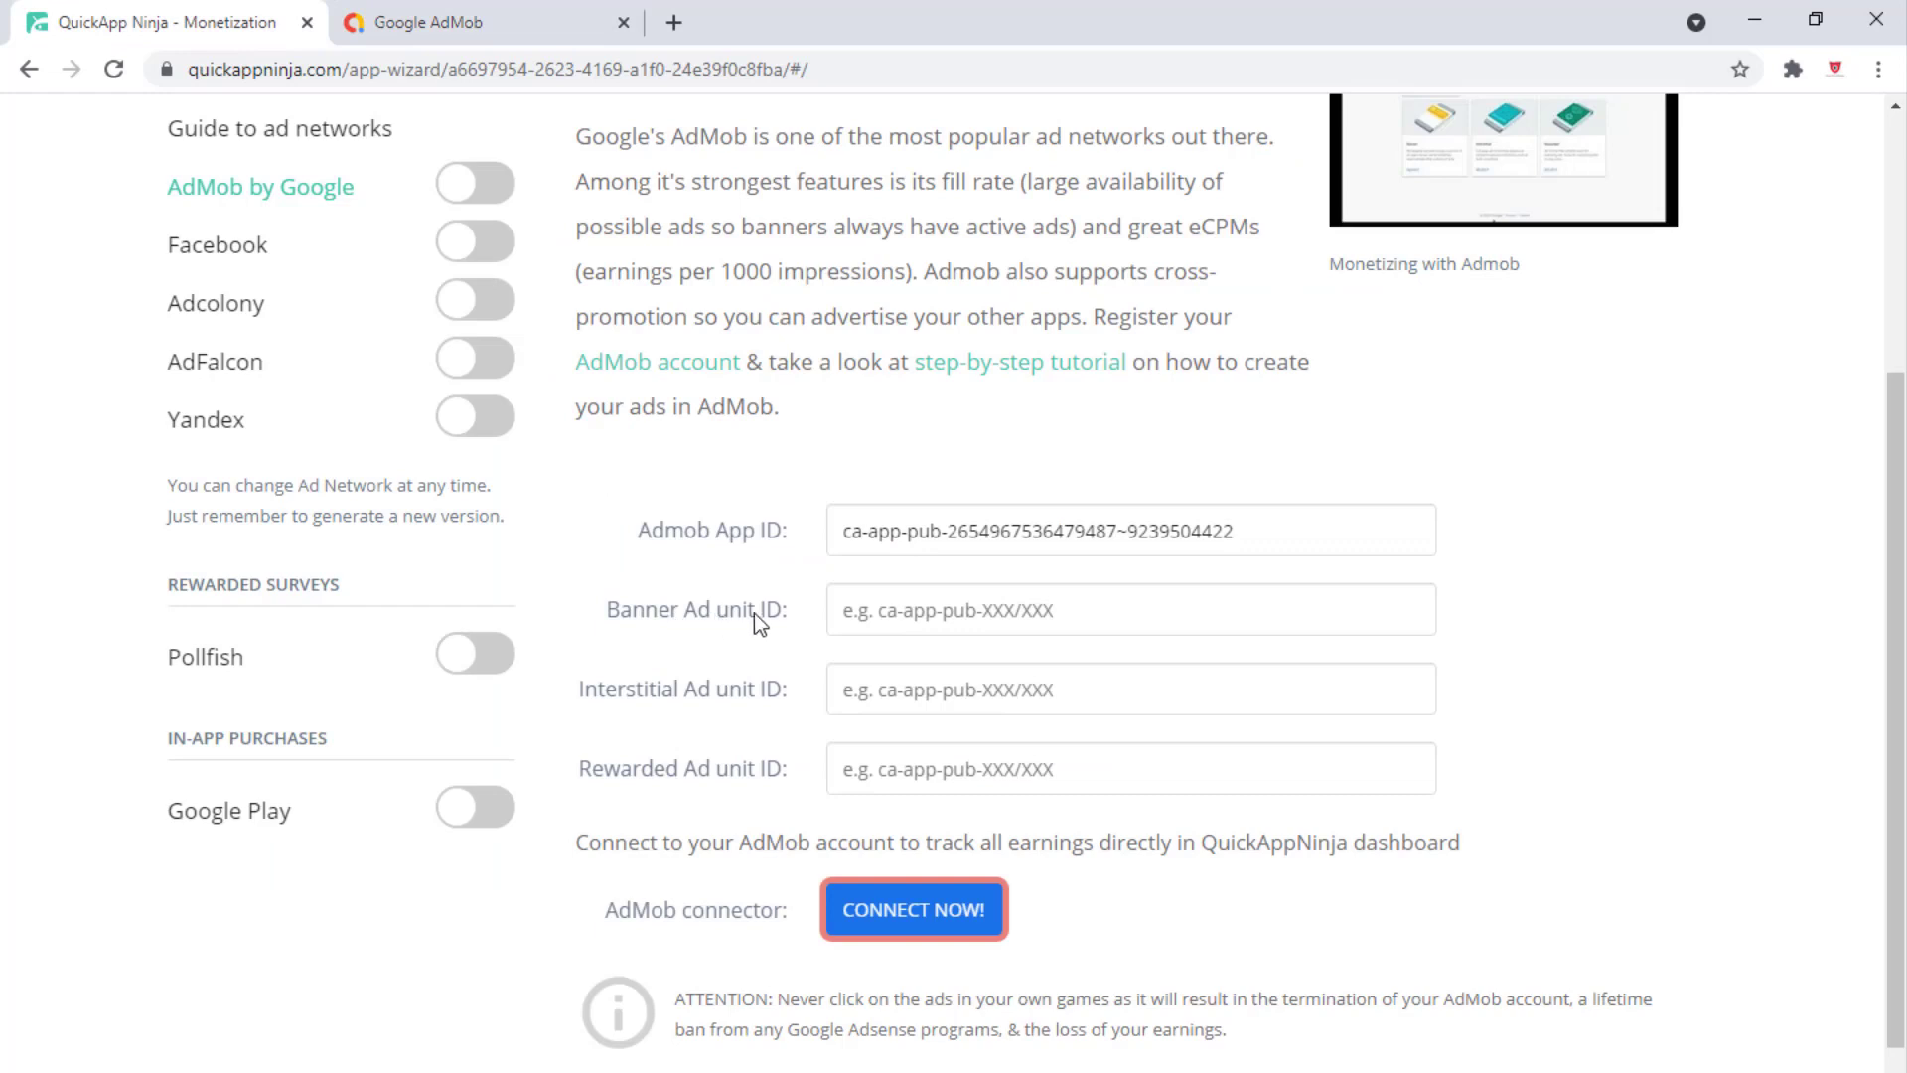
click(923, 612)
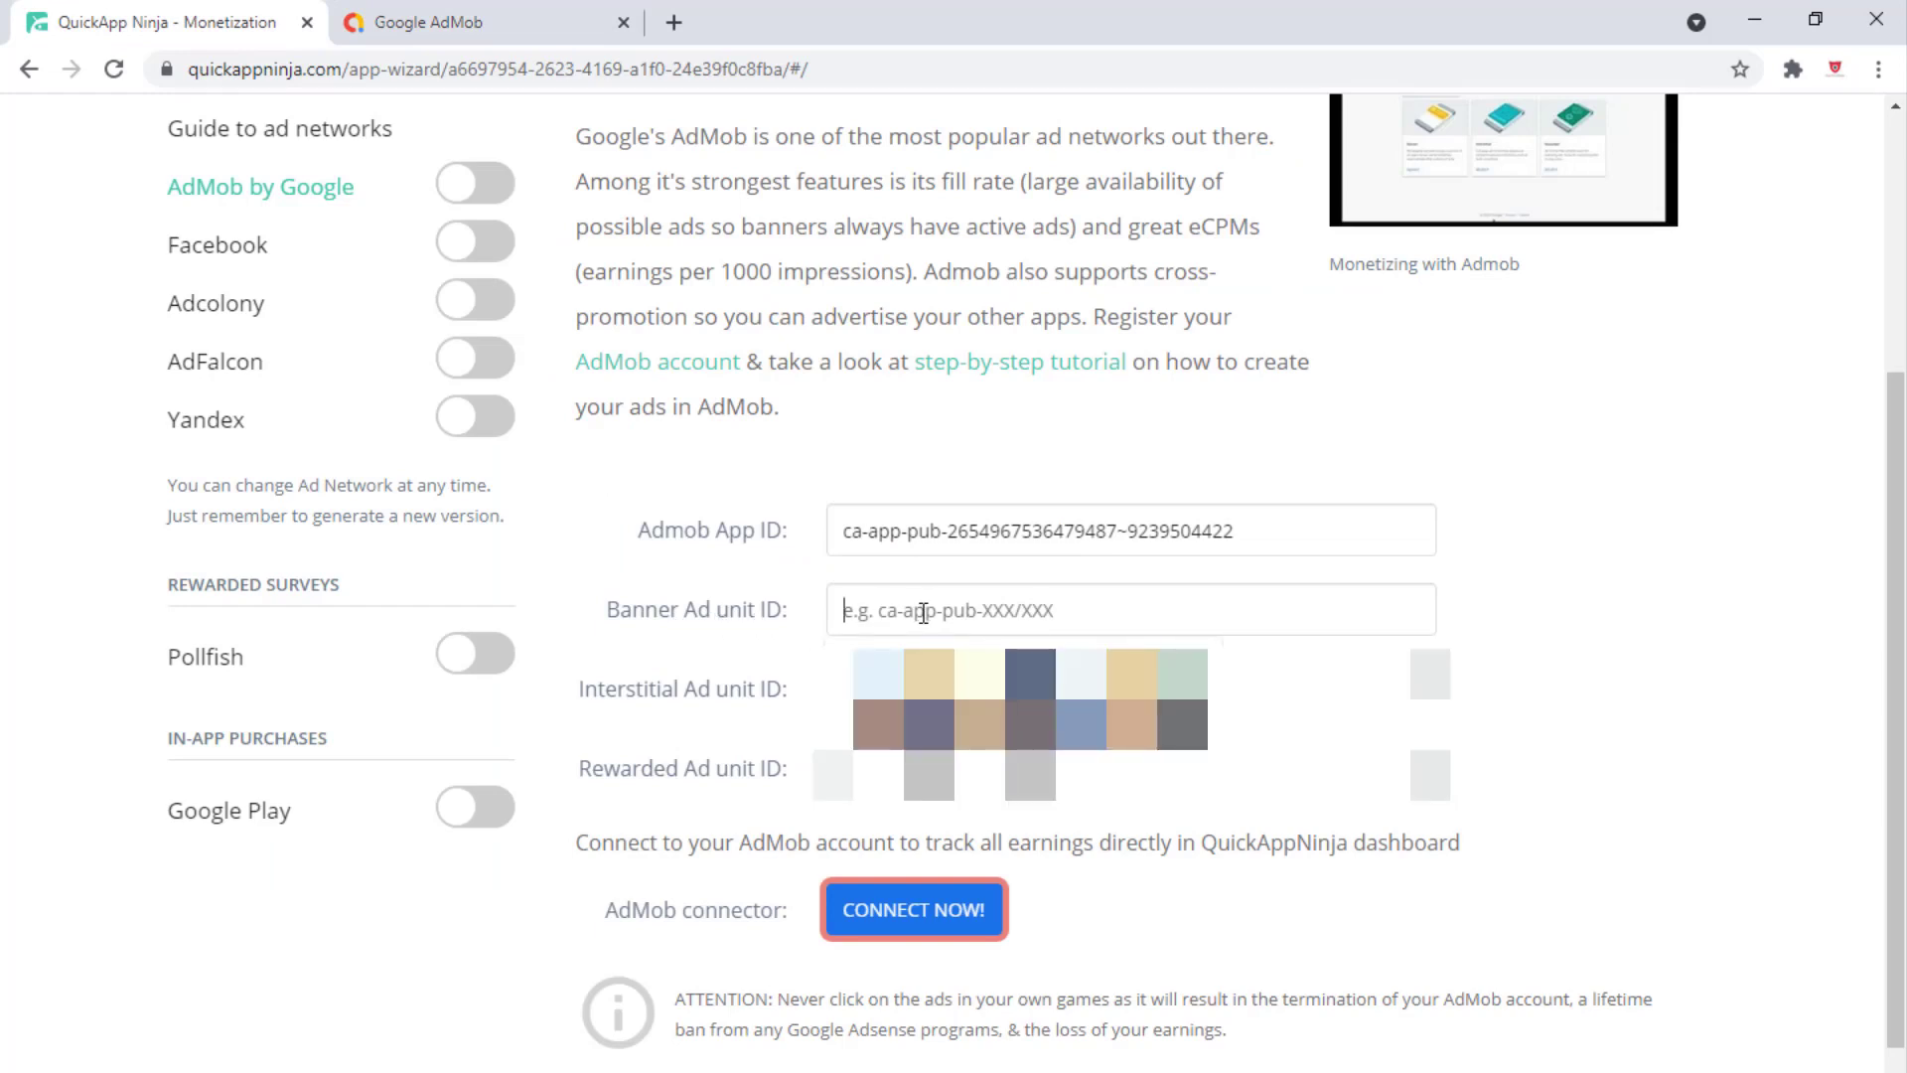
key(ctrl+v)
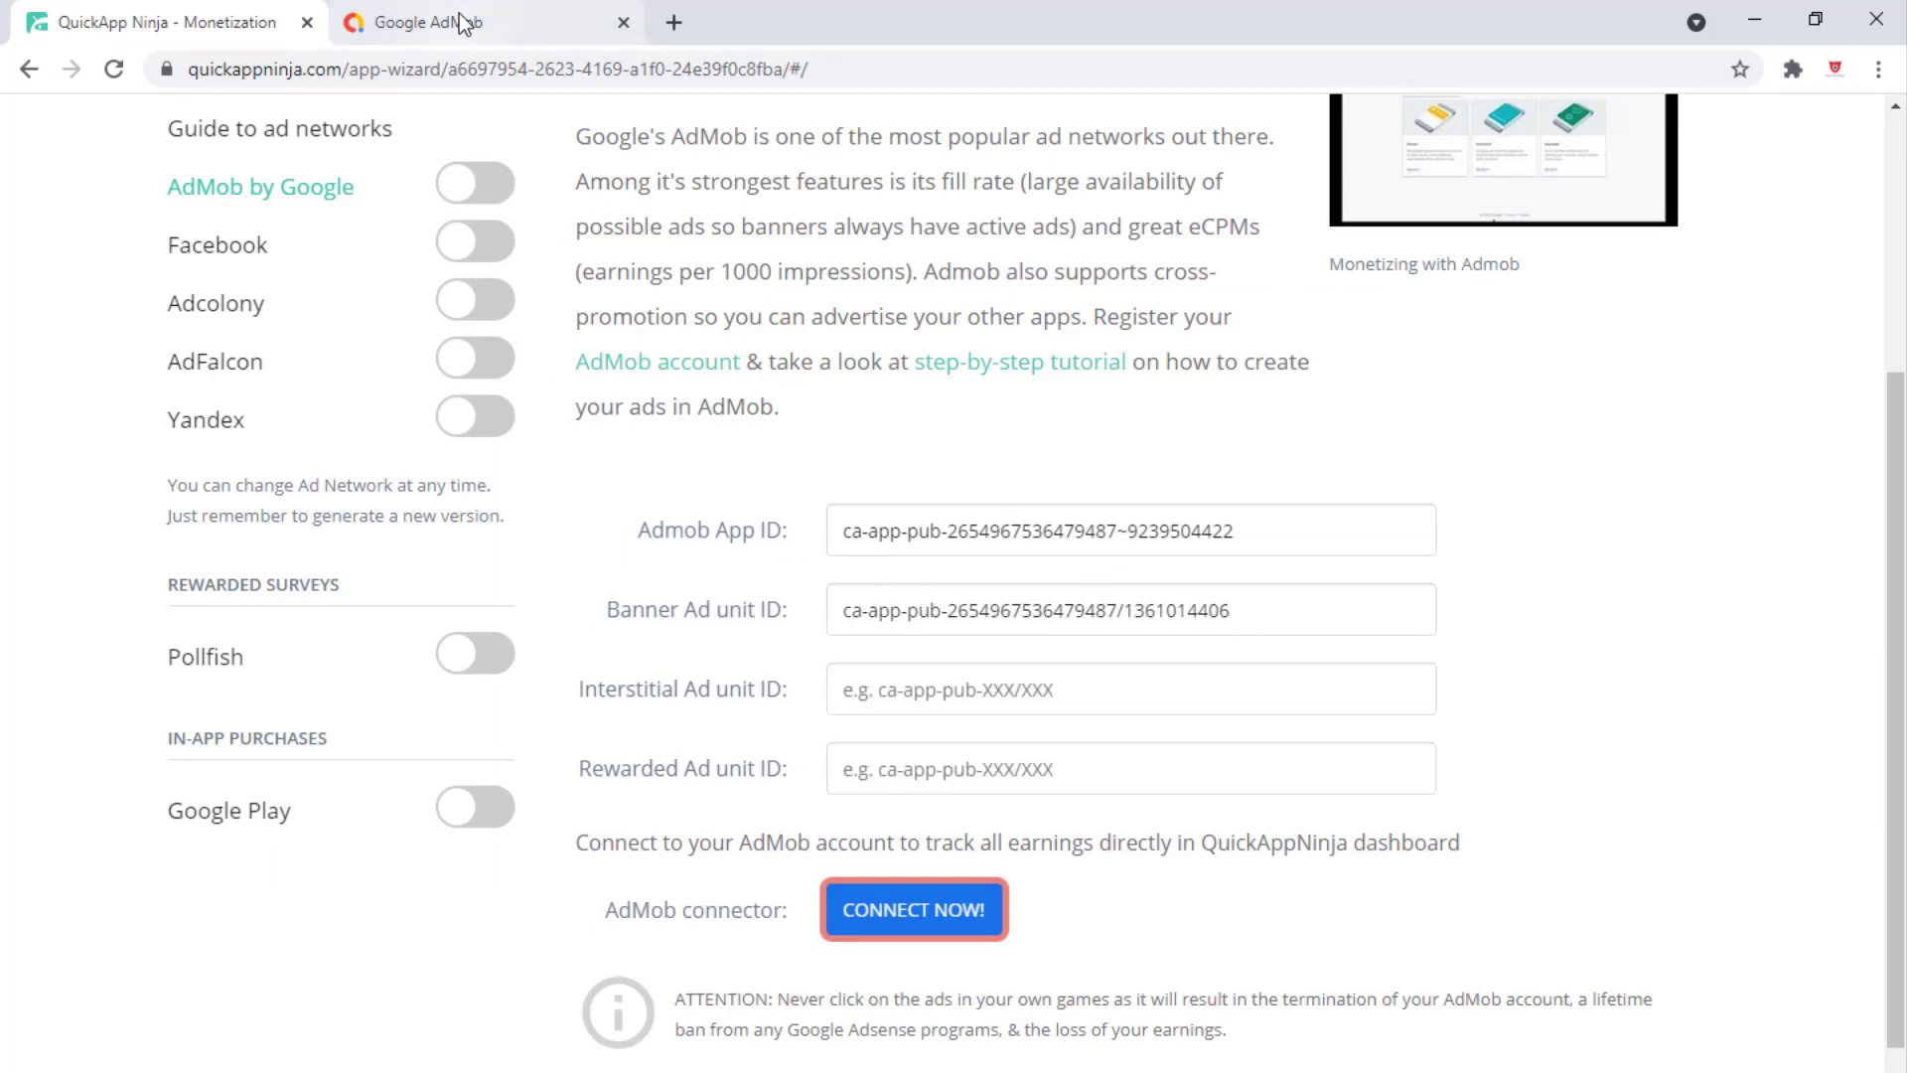
Return to AdMob and create another ad unit in the Interstitial format, named "intestitial"
click(463, 22)
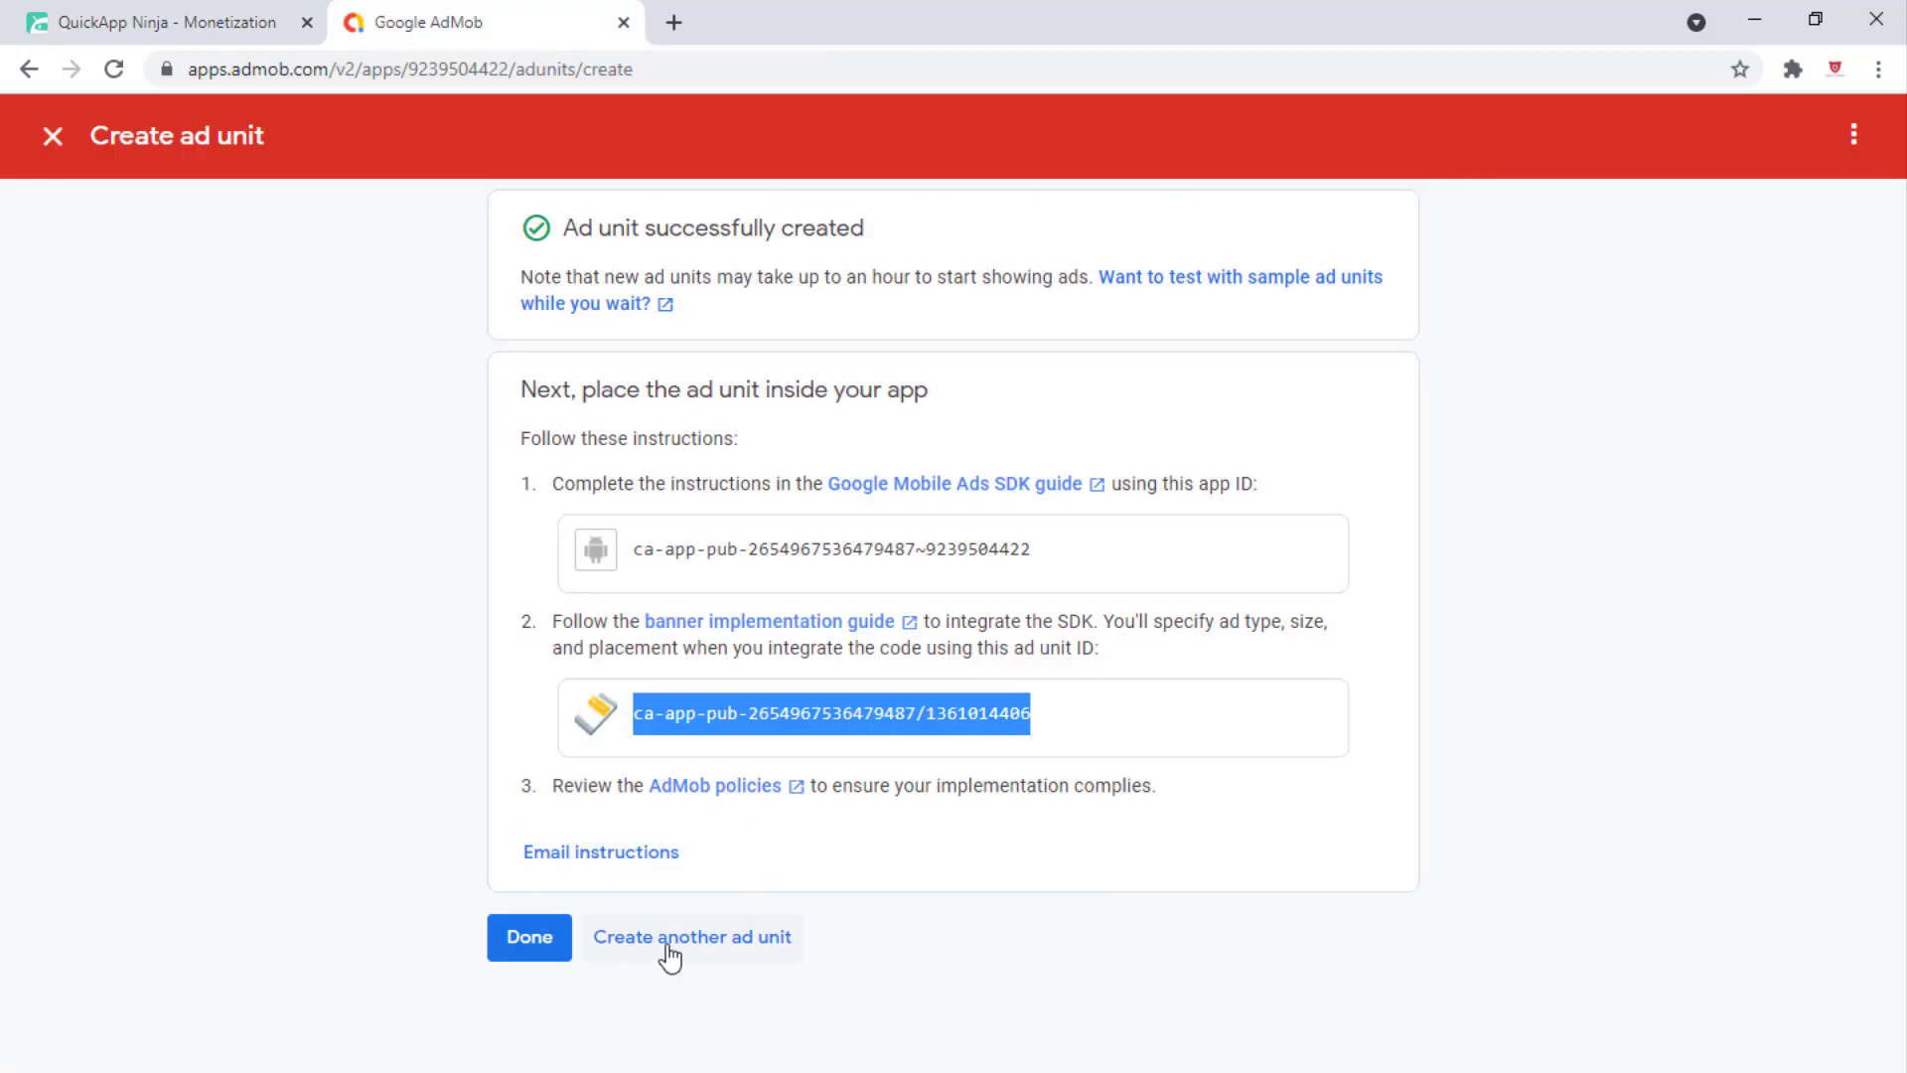
click(736, 951)
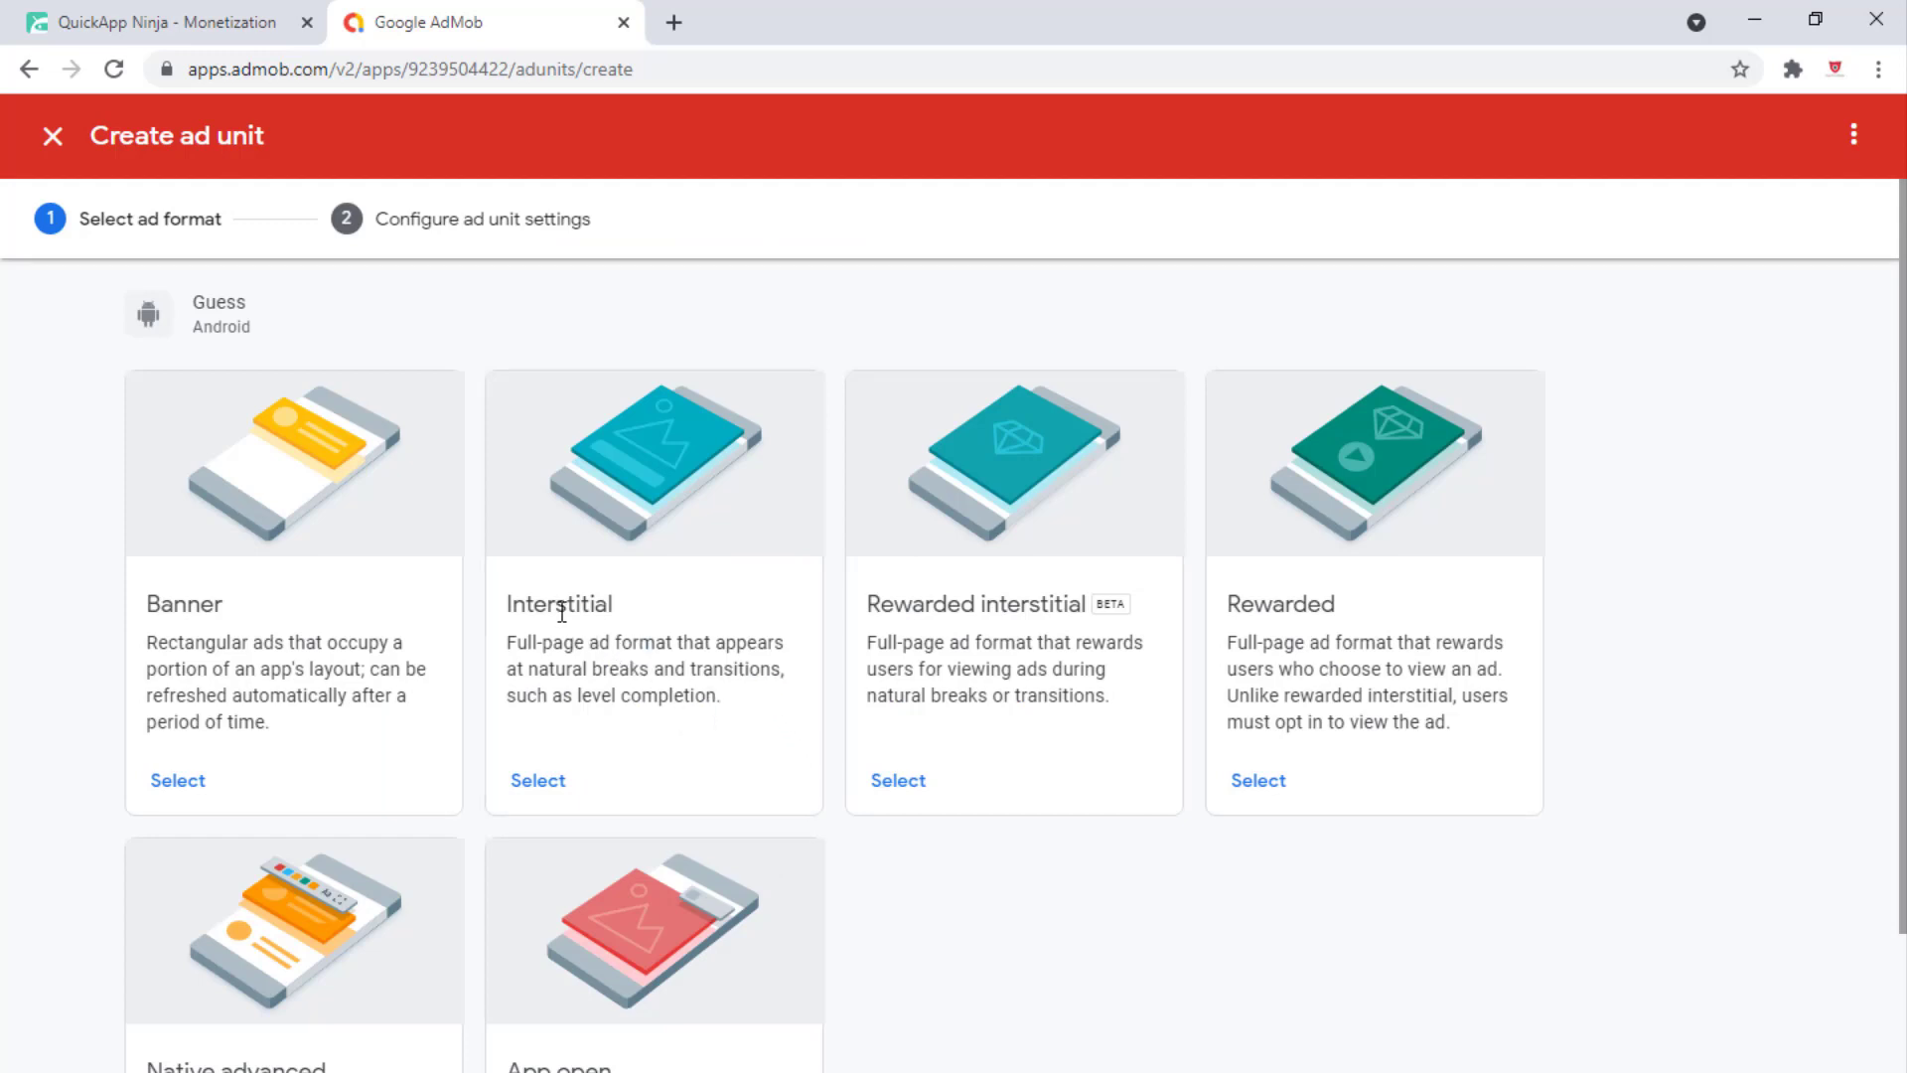
click(538, 781)
click(734, 508)
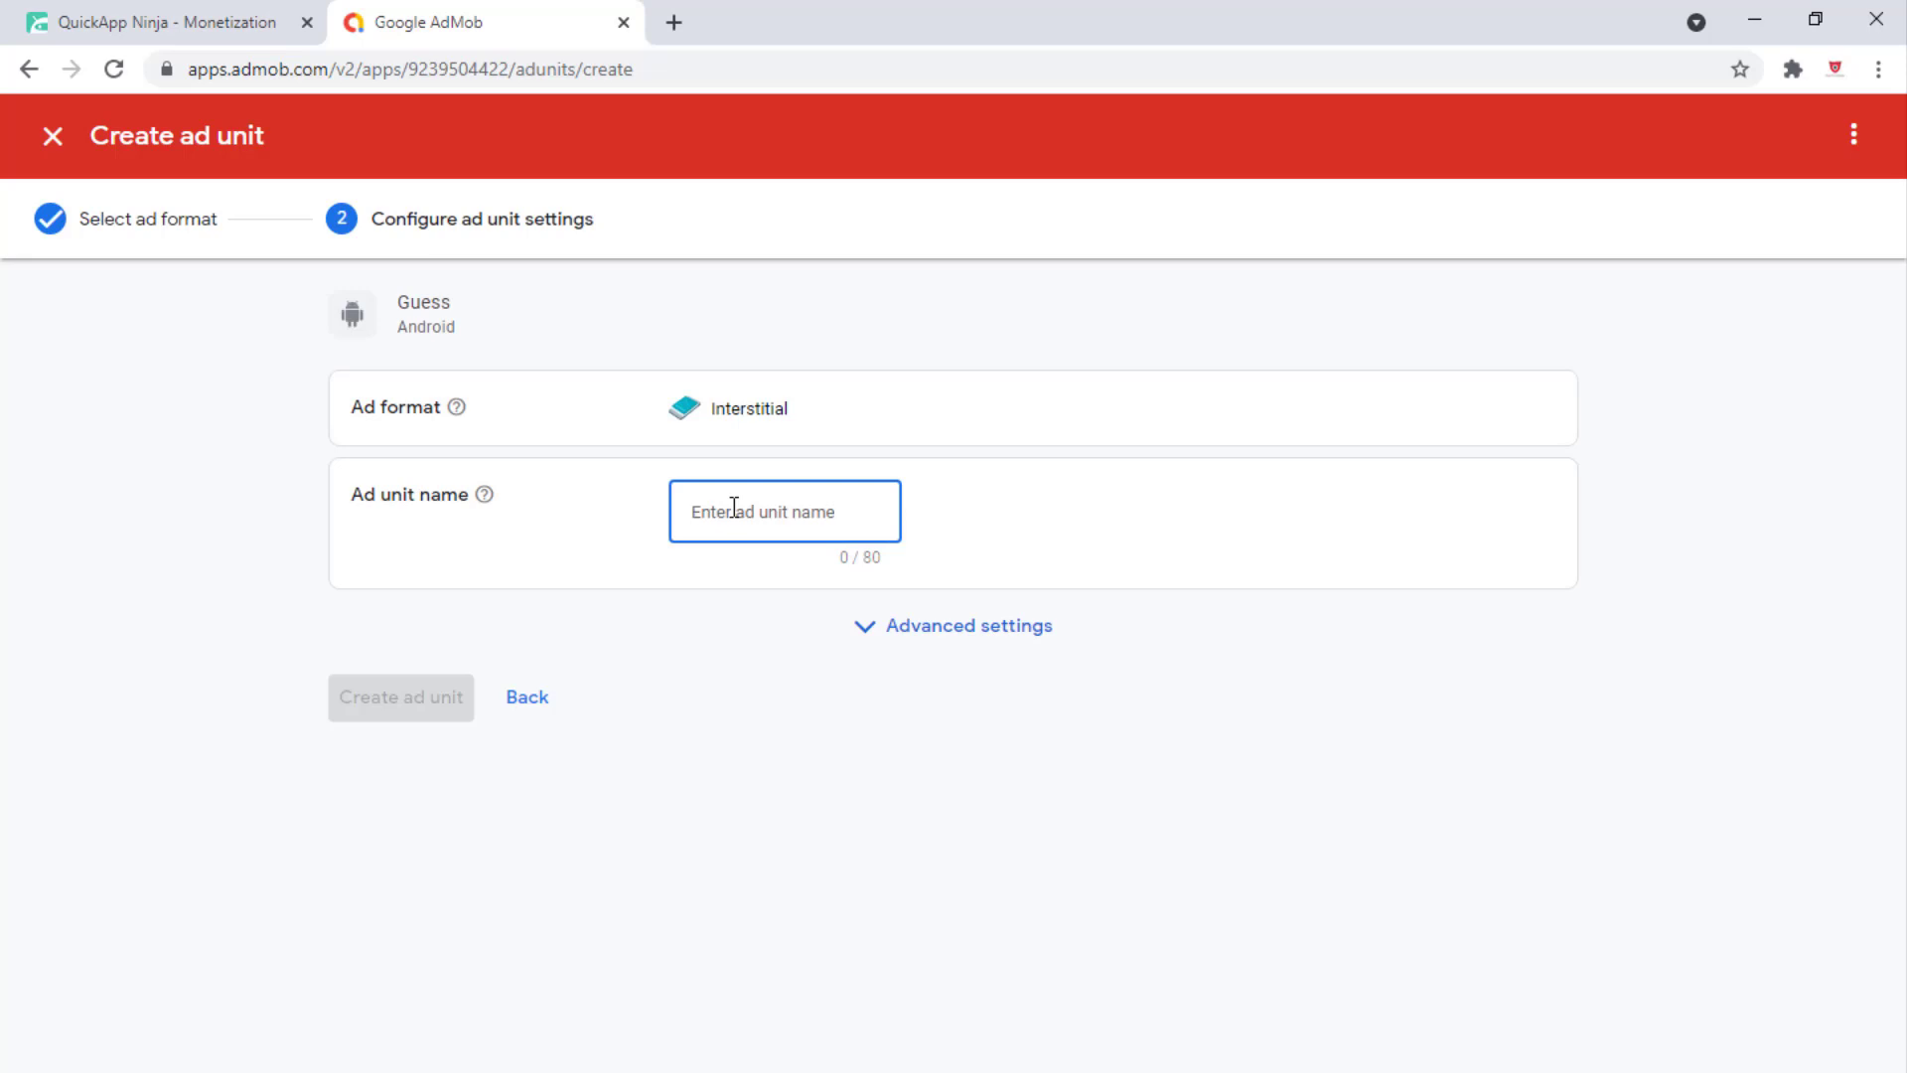
text(intestitial)
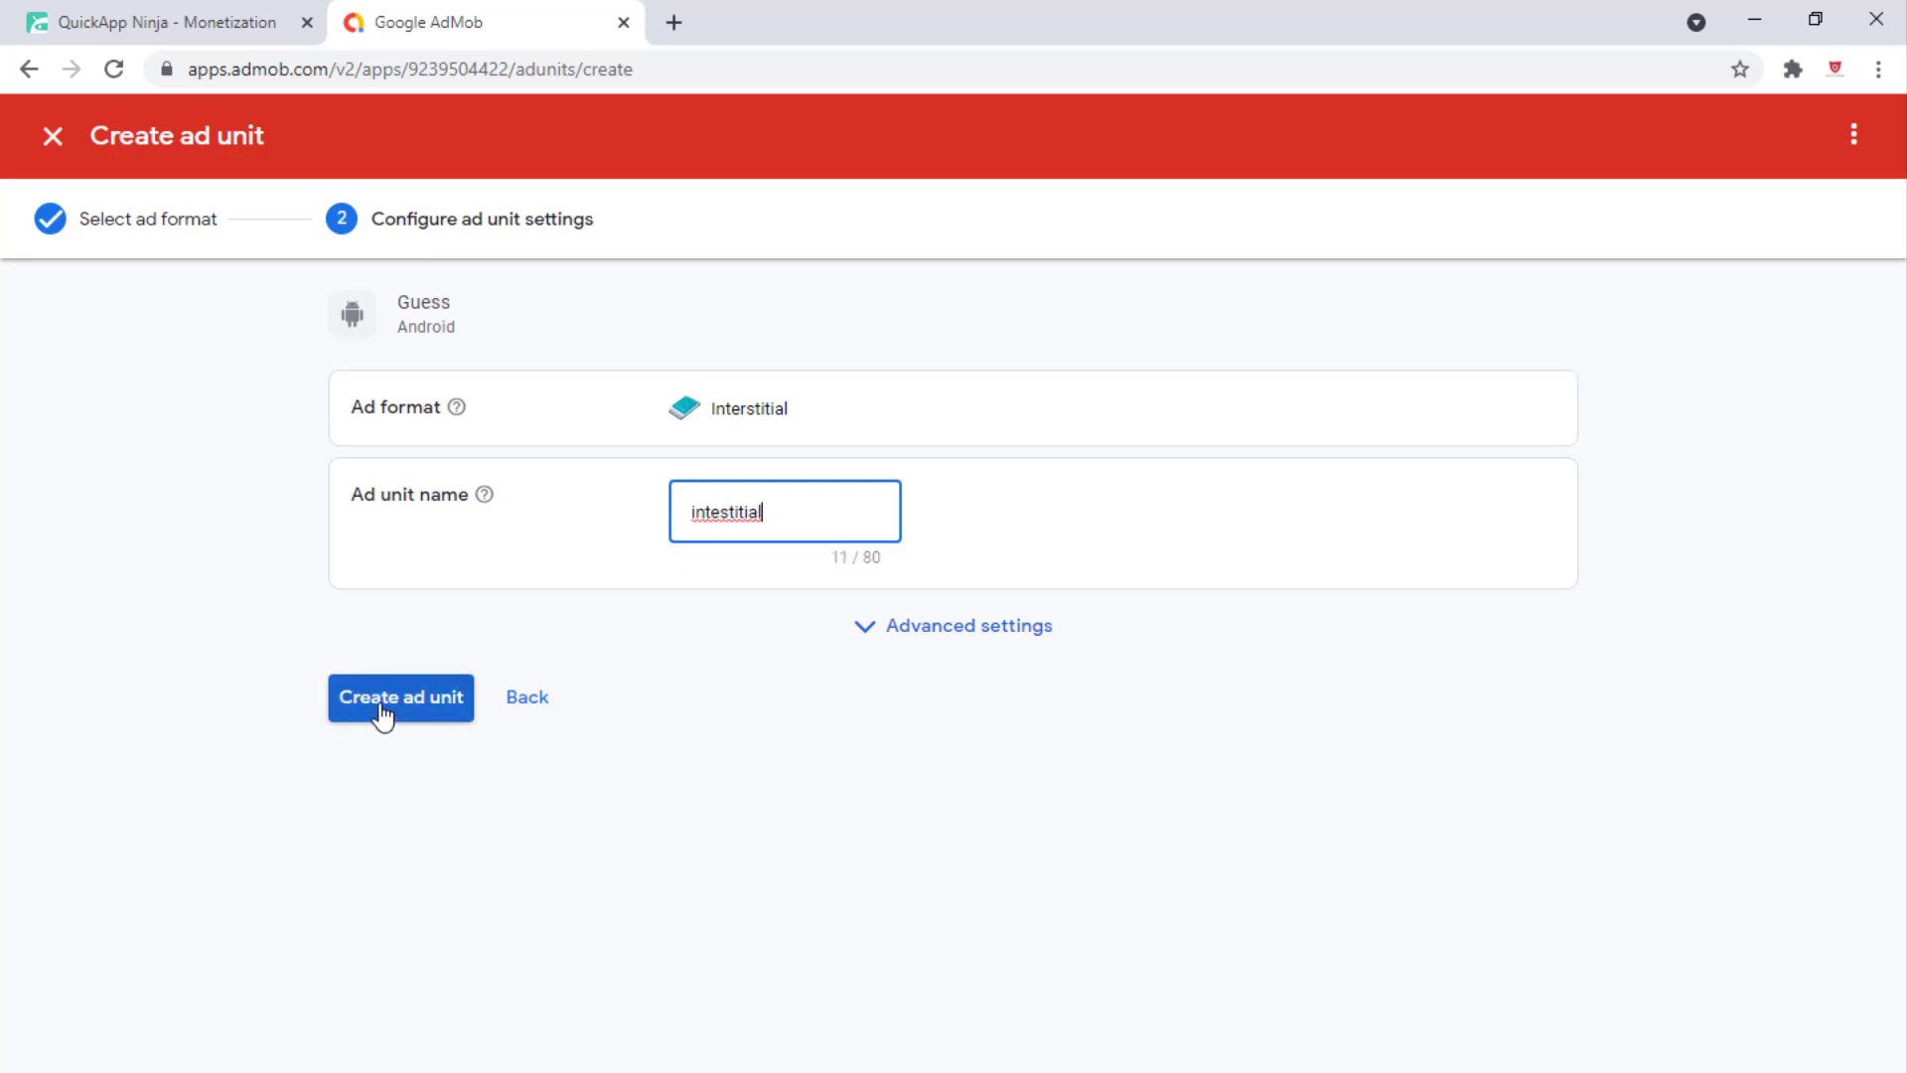
click(416, 708)
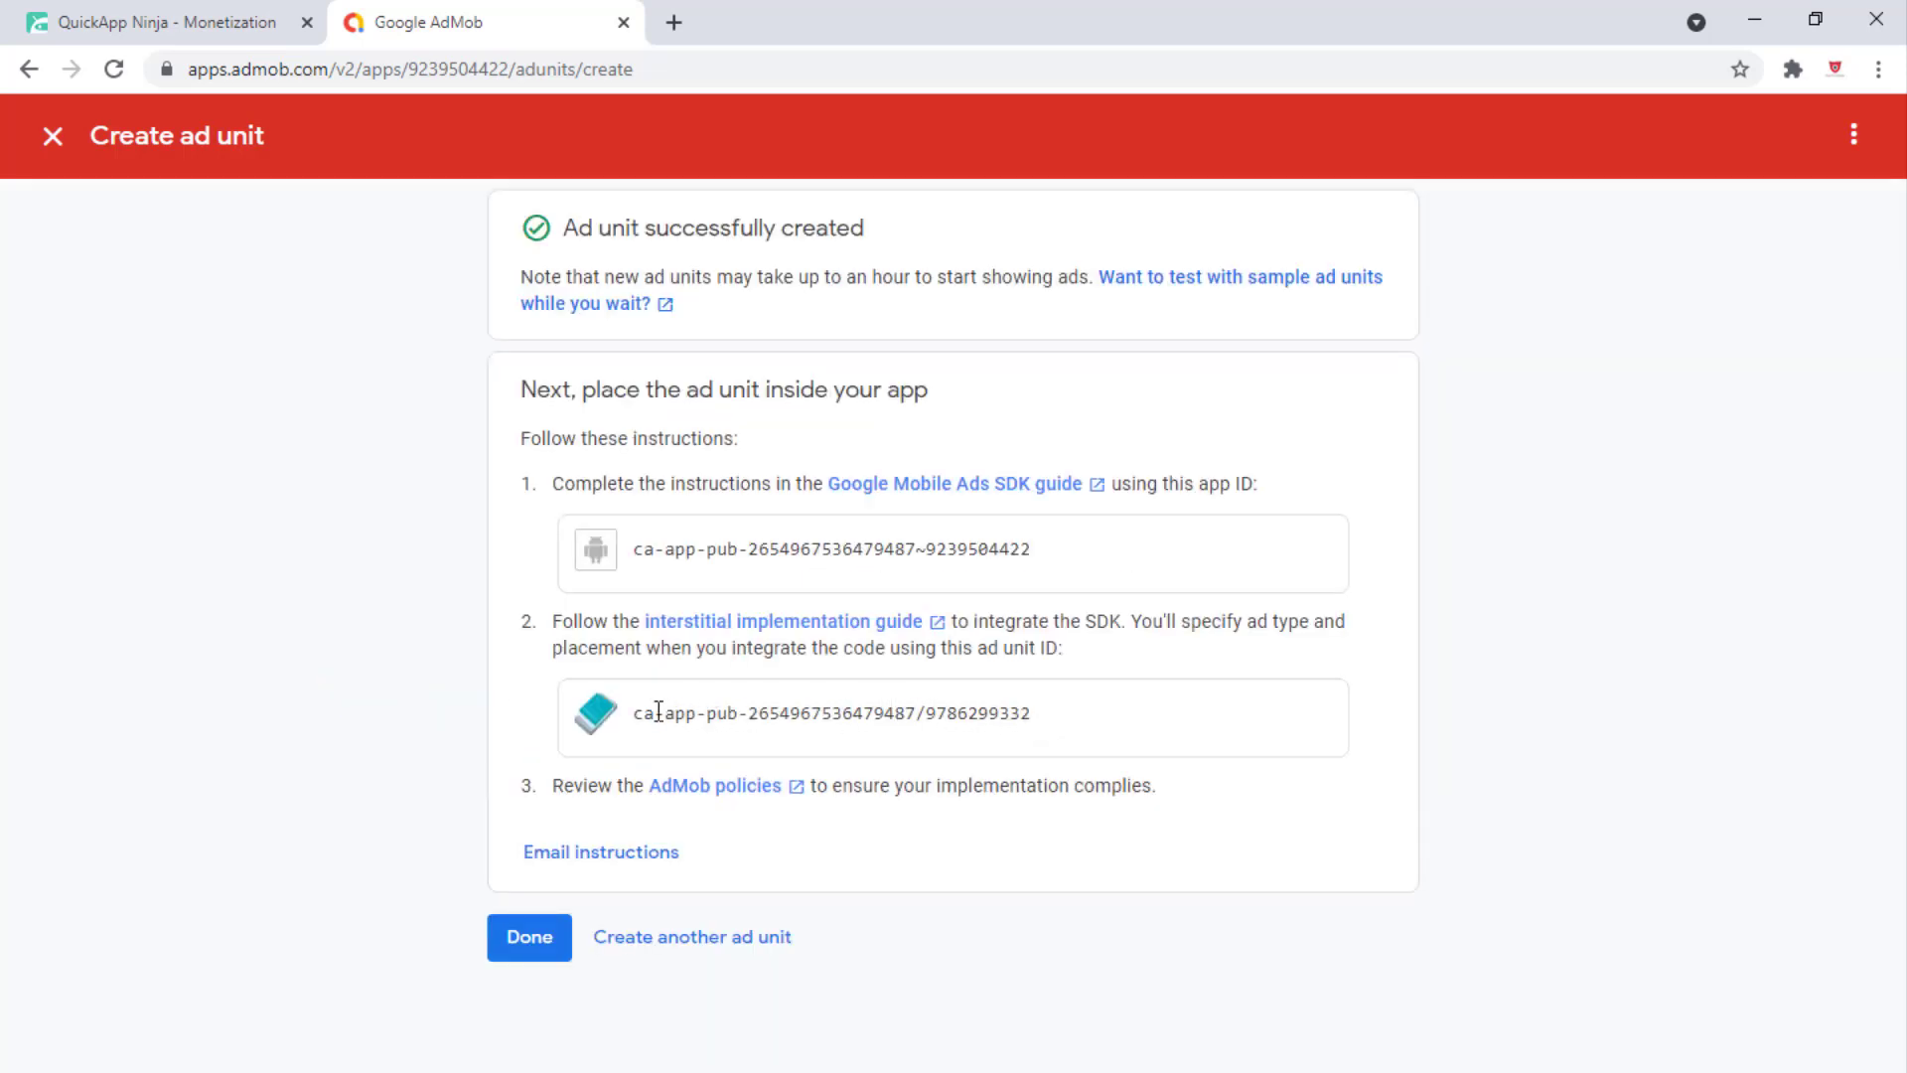
Copy the interstitial ad unit ID and paste it as the Interstitial Ad unit ID in QuickApp Ninja
drag(635, 715, 1073, 725)
key(ctrl+c)
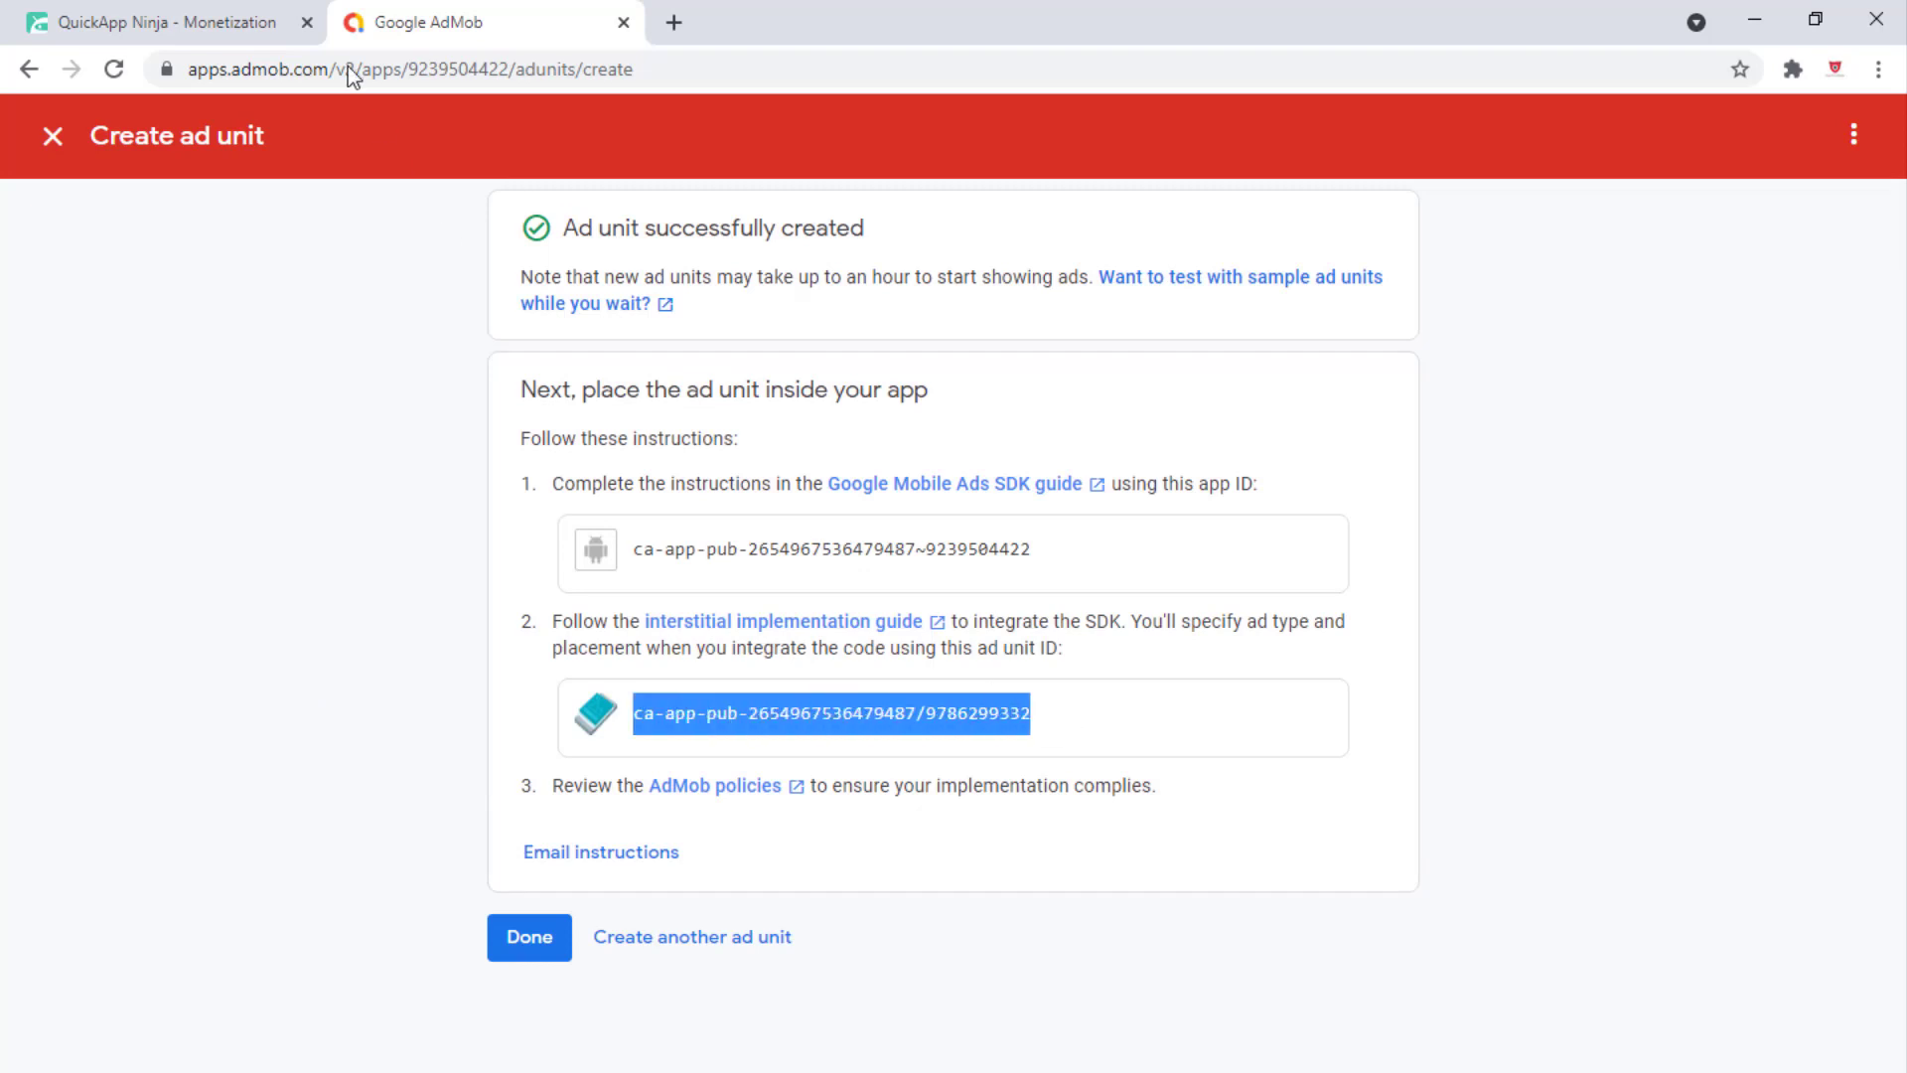
click(278, 22)
click(918, 708)
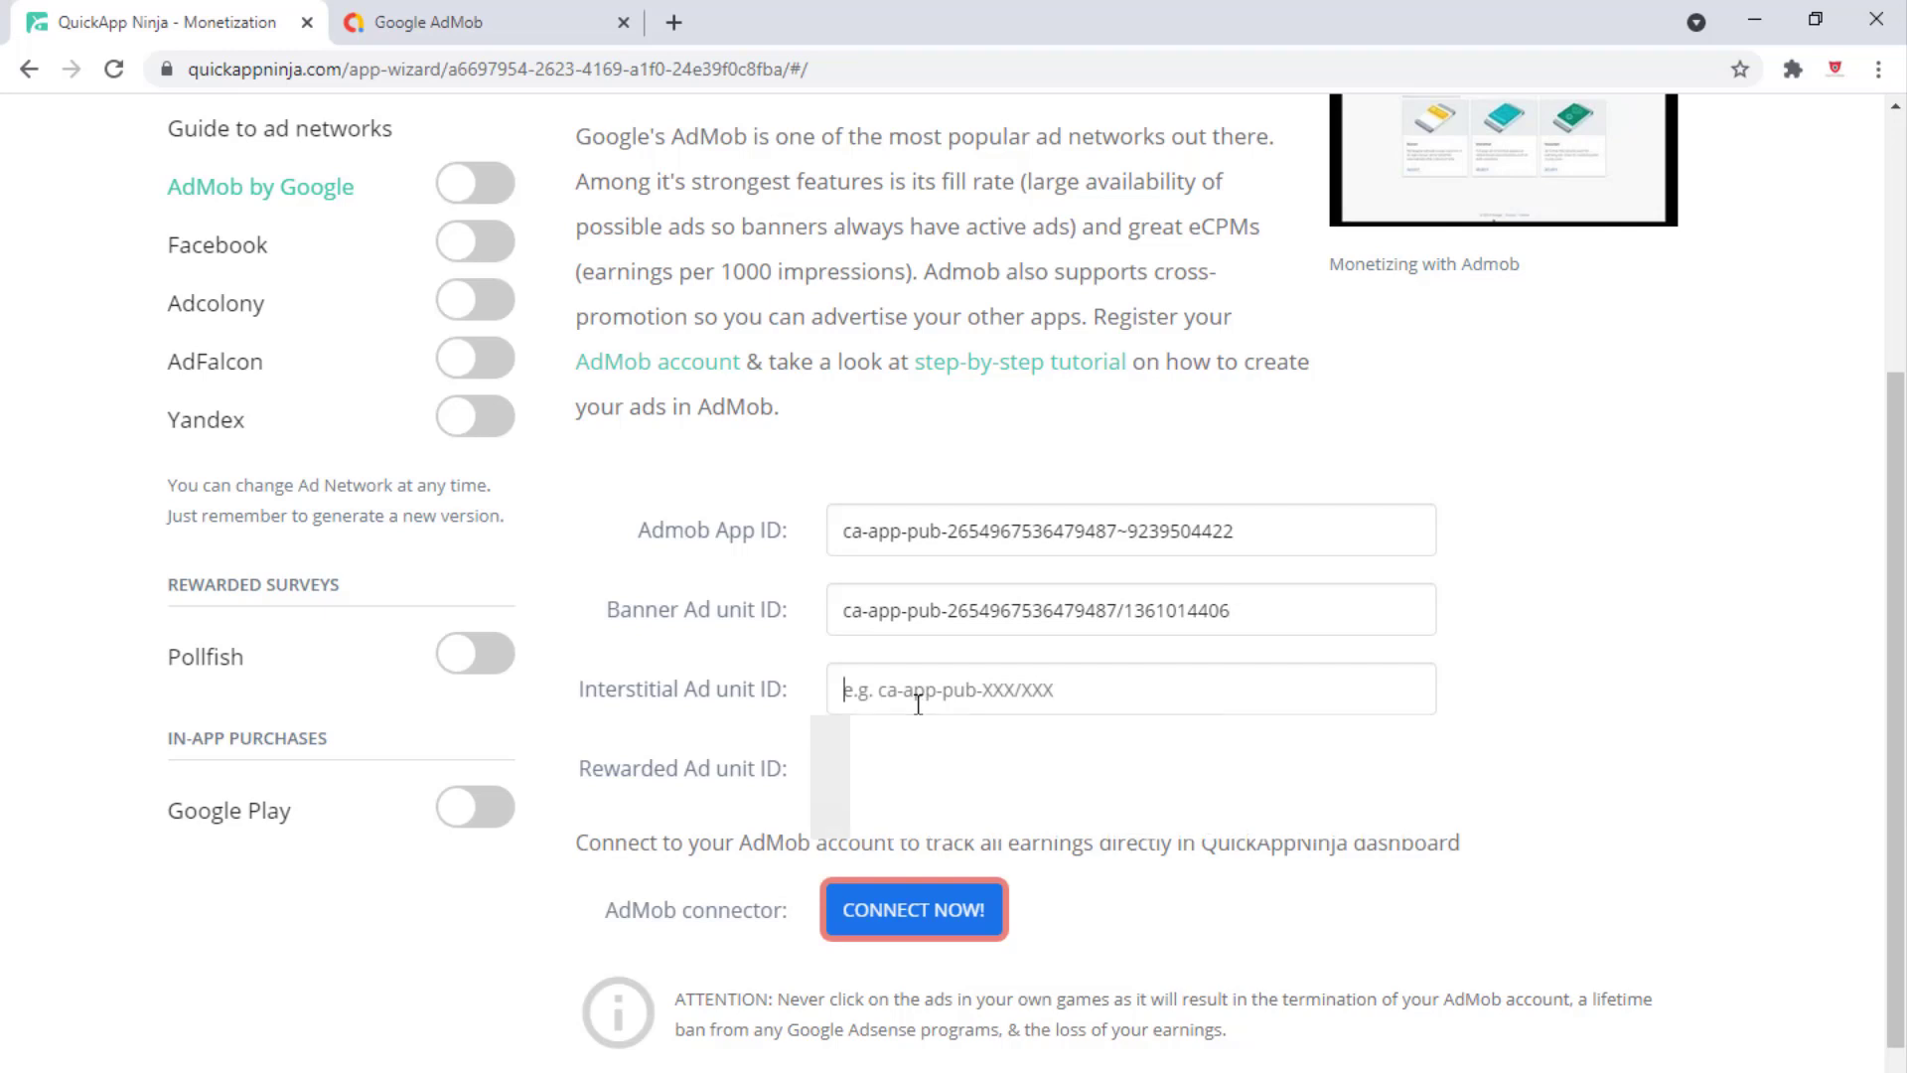
key(ctrl+v)
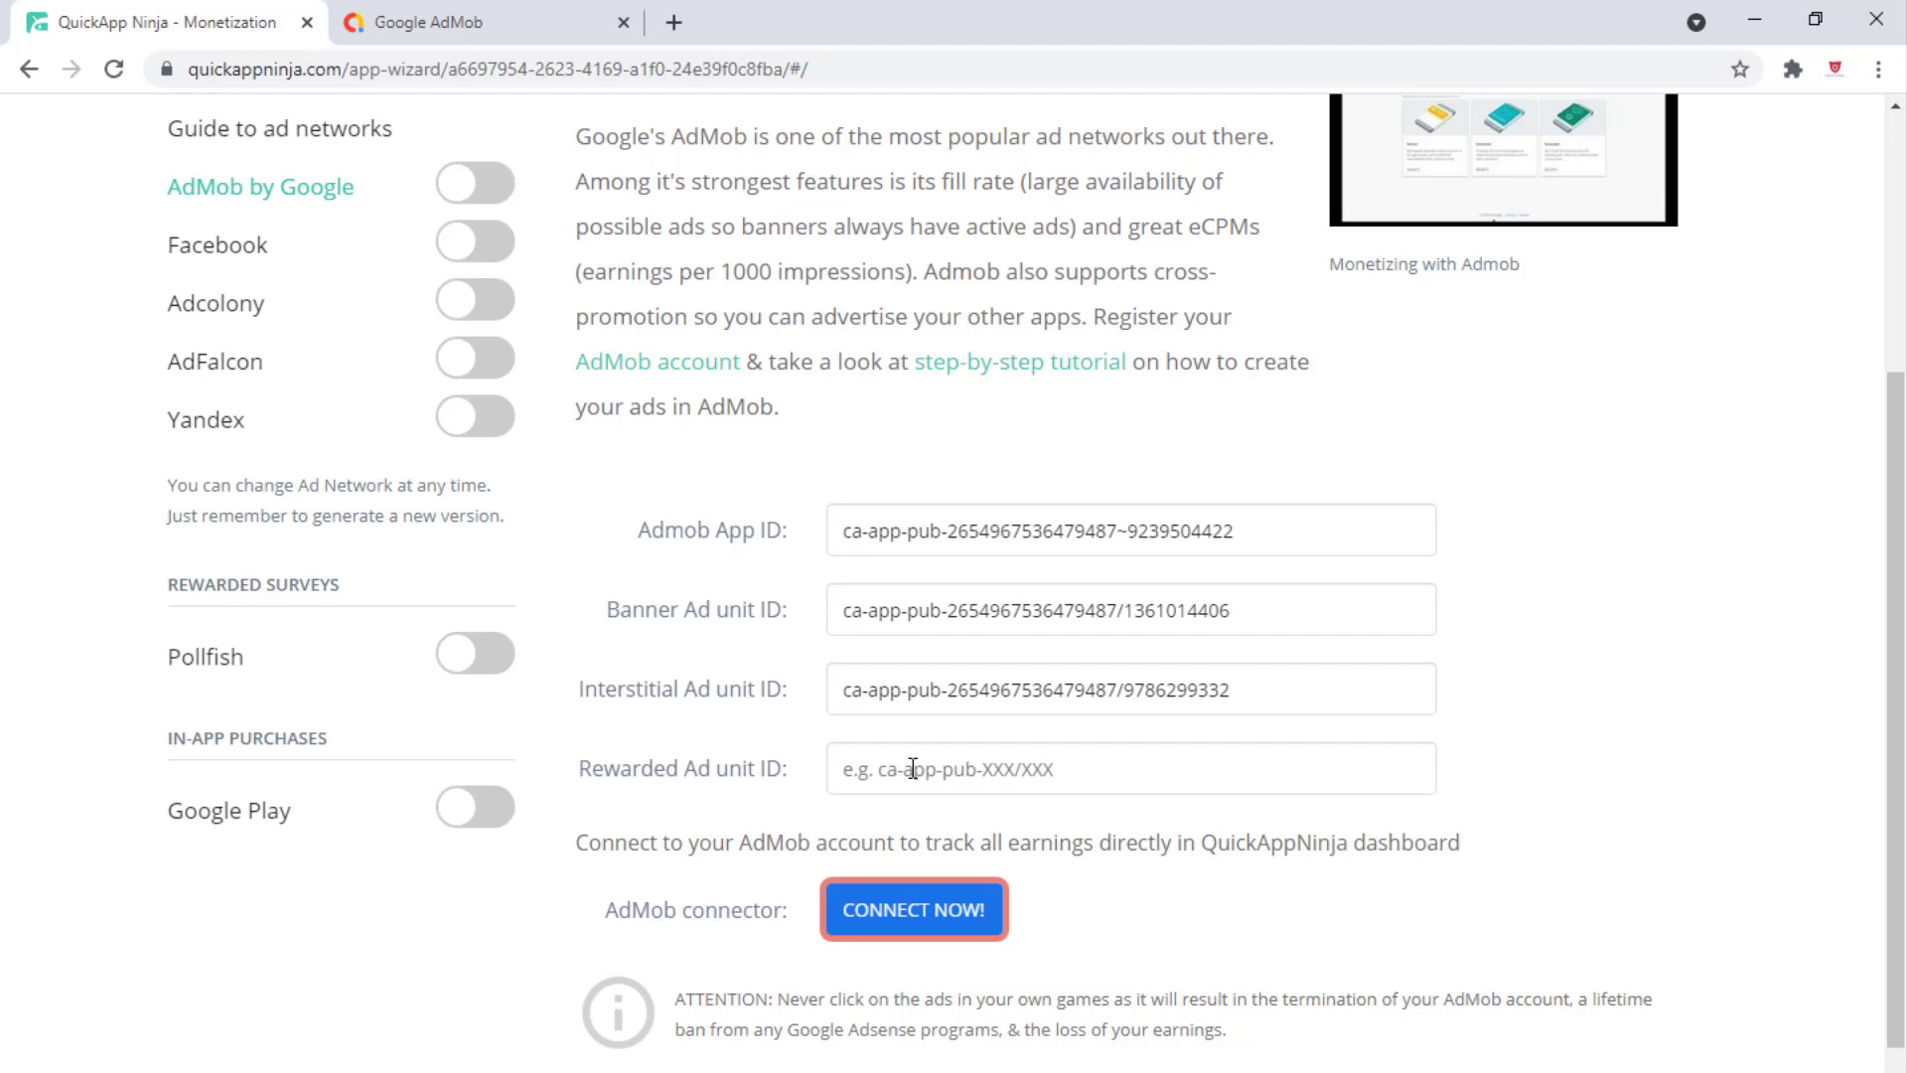
click(506, 24)
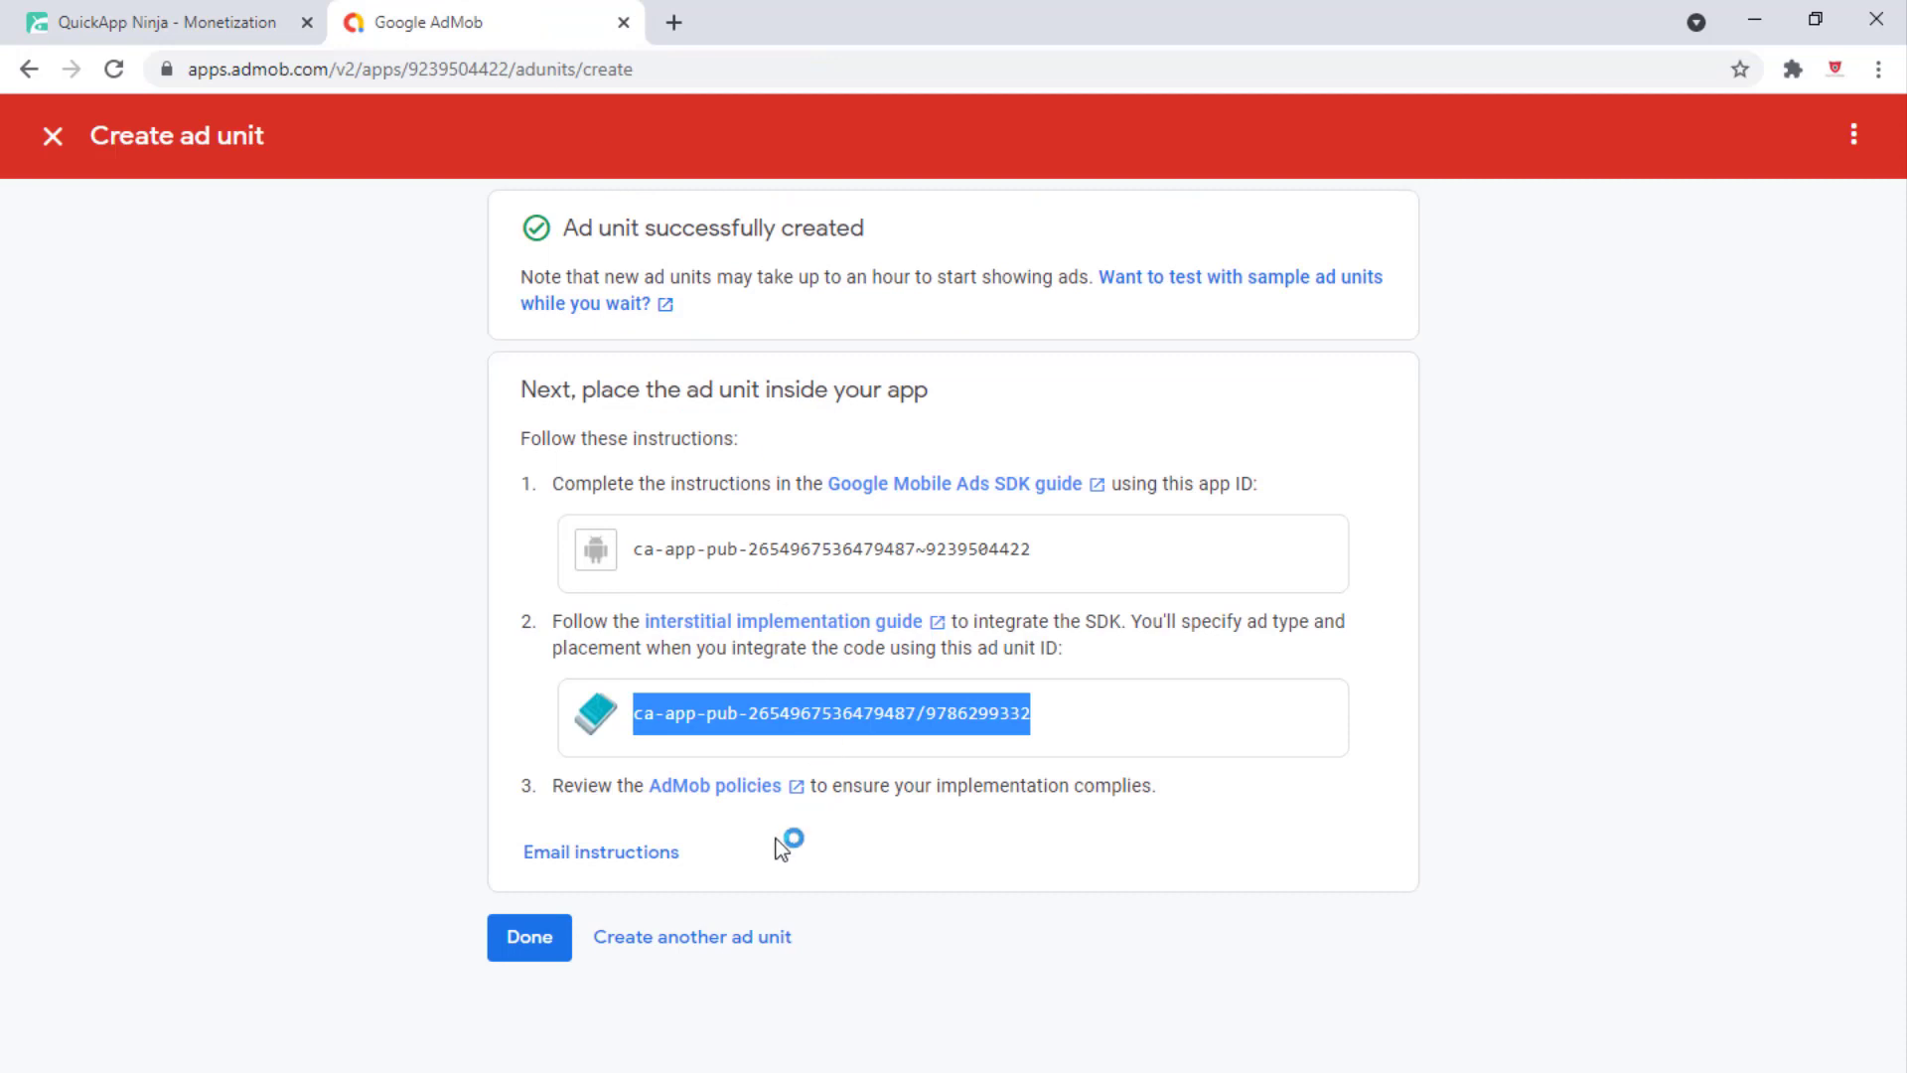
click(737, 952)
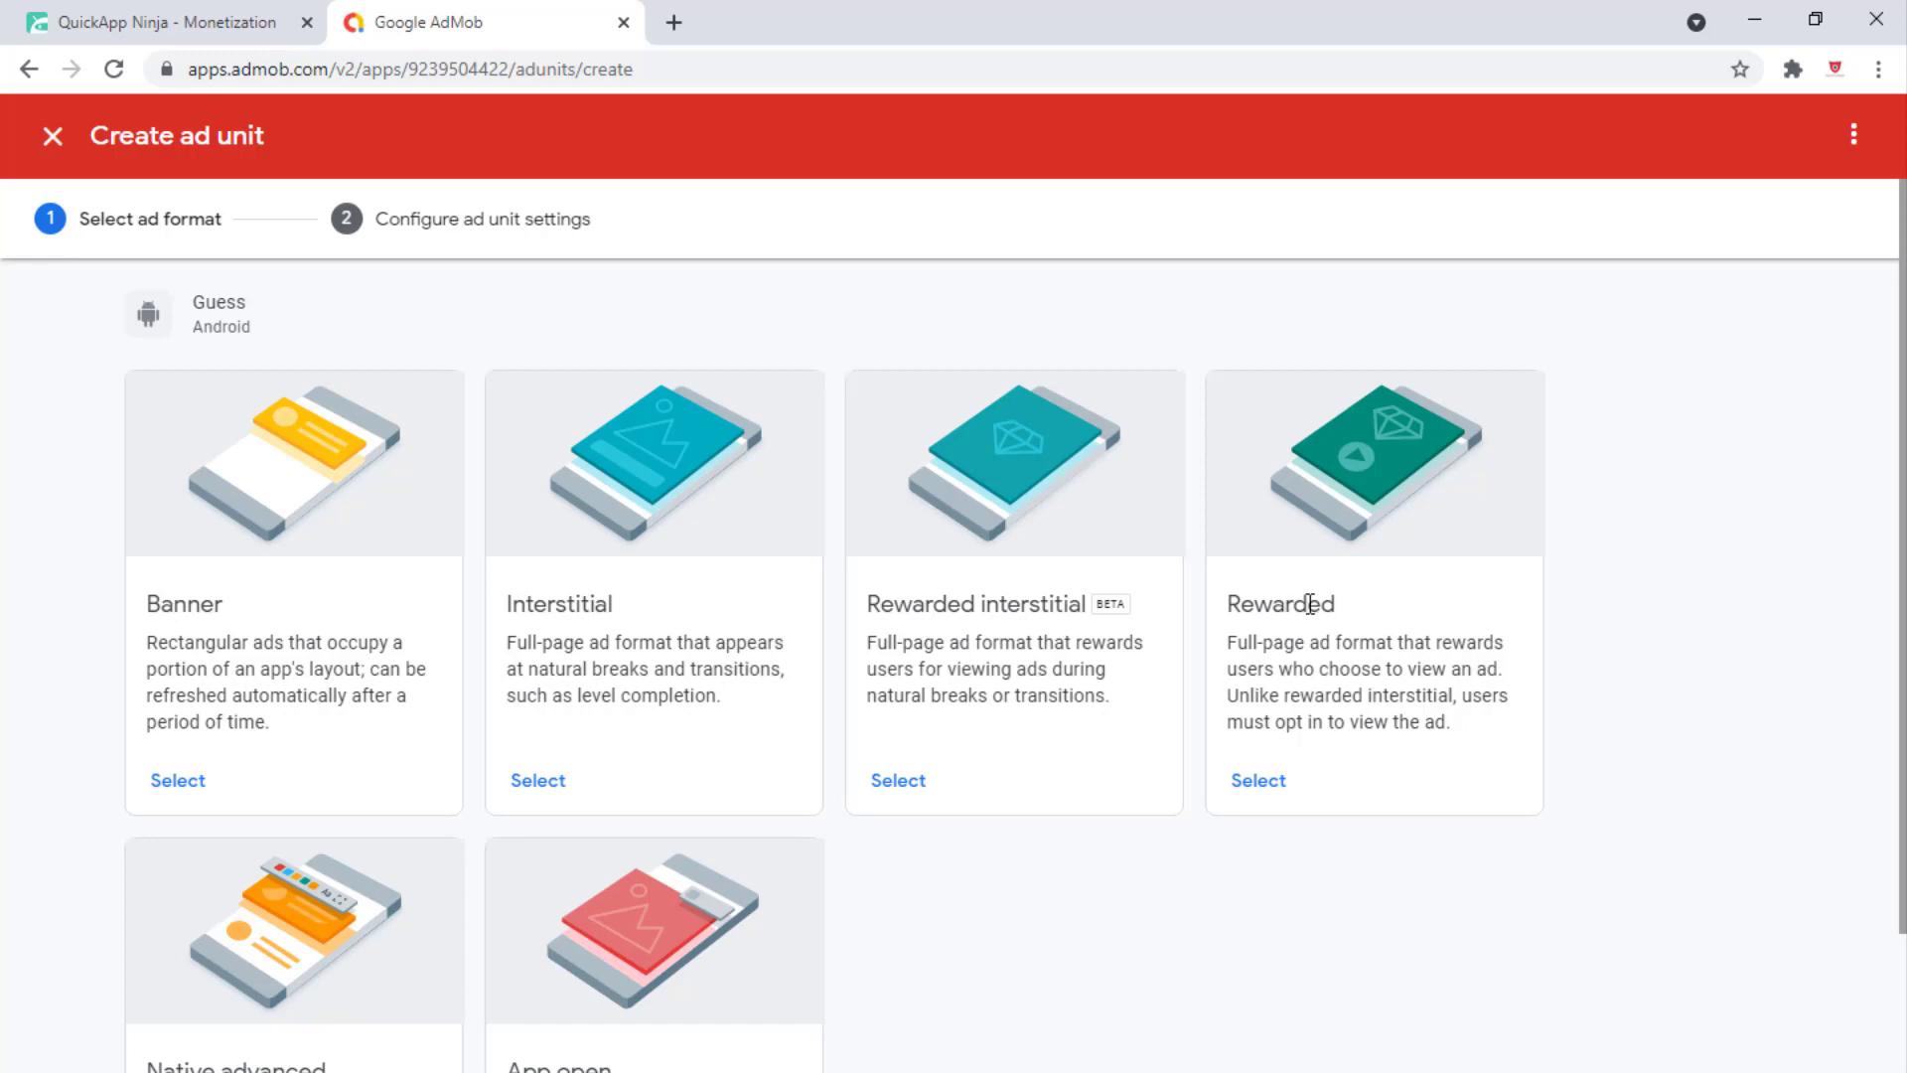
click(1274, 790)
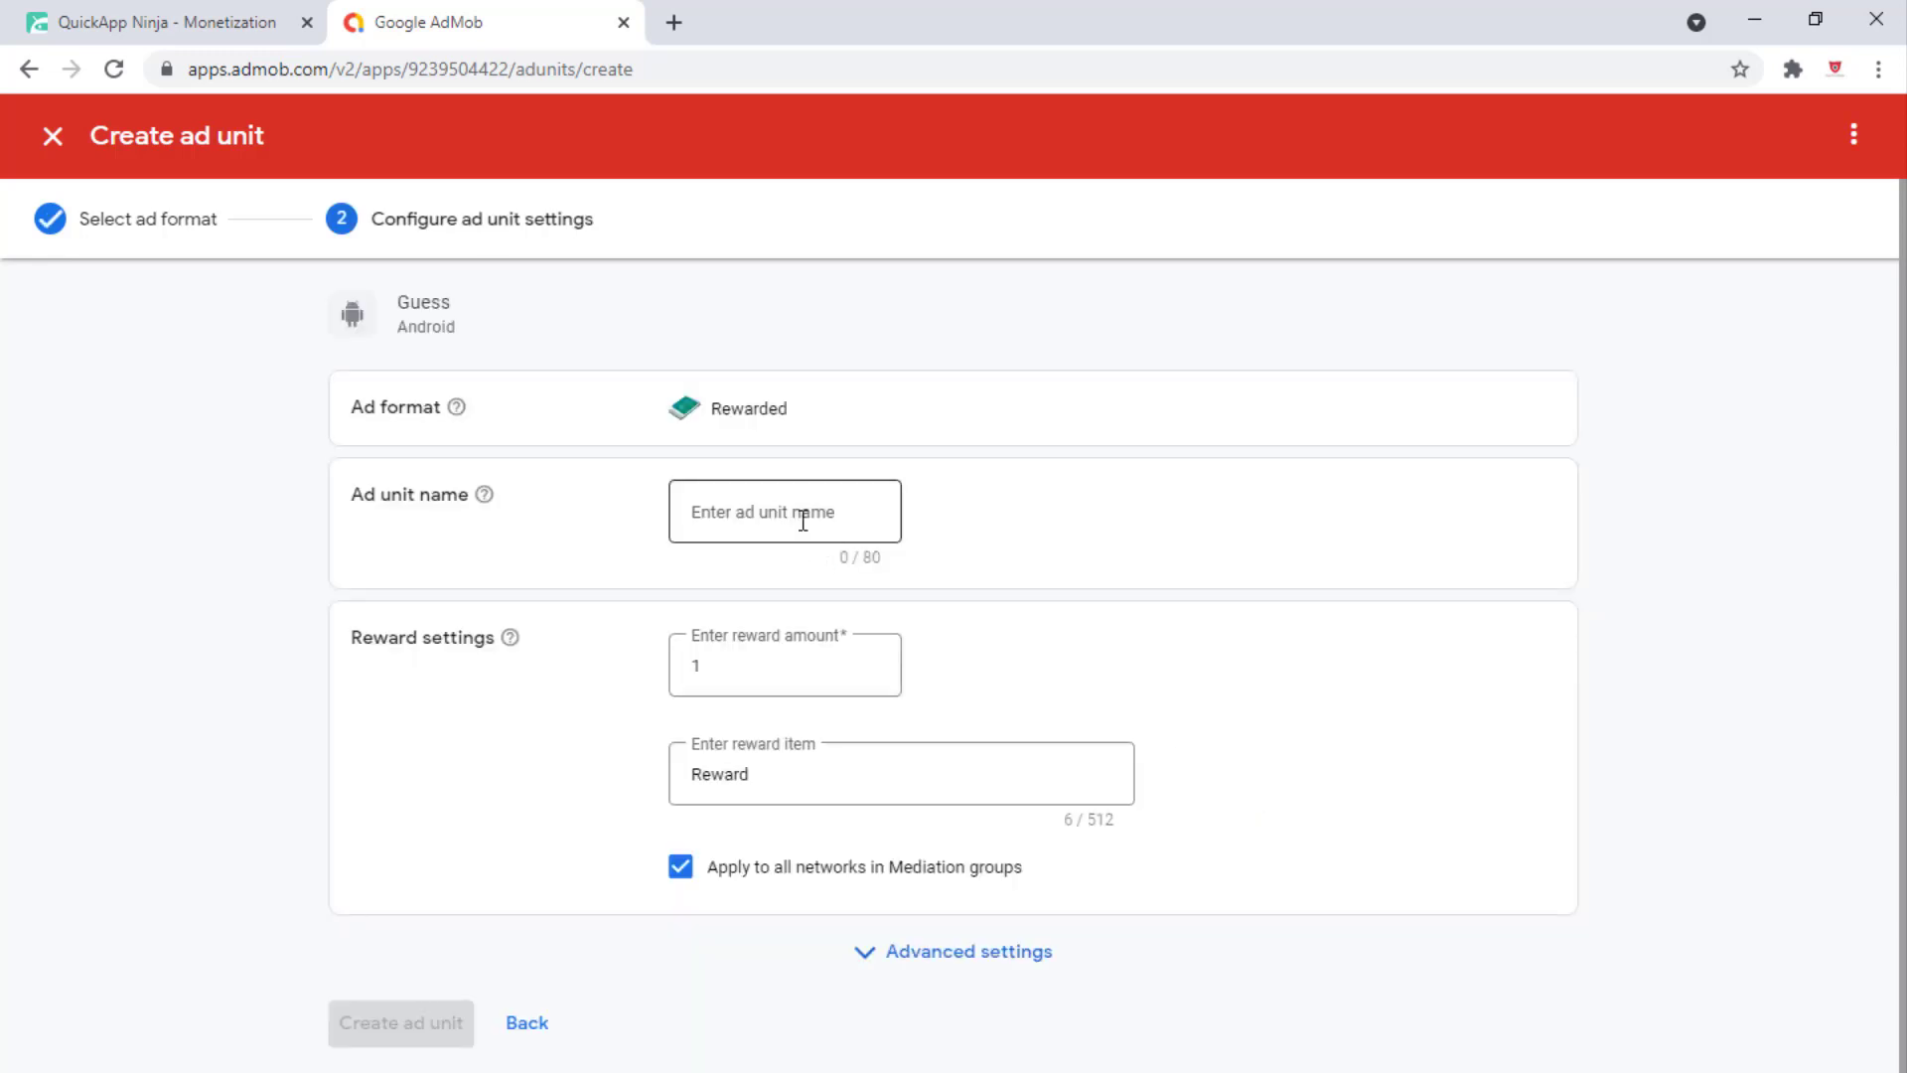
click(531, 1033)
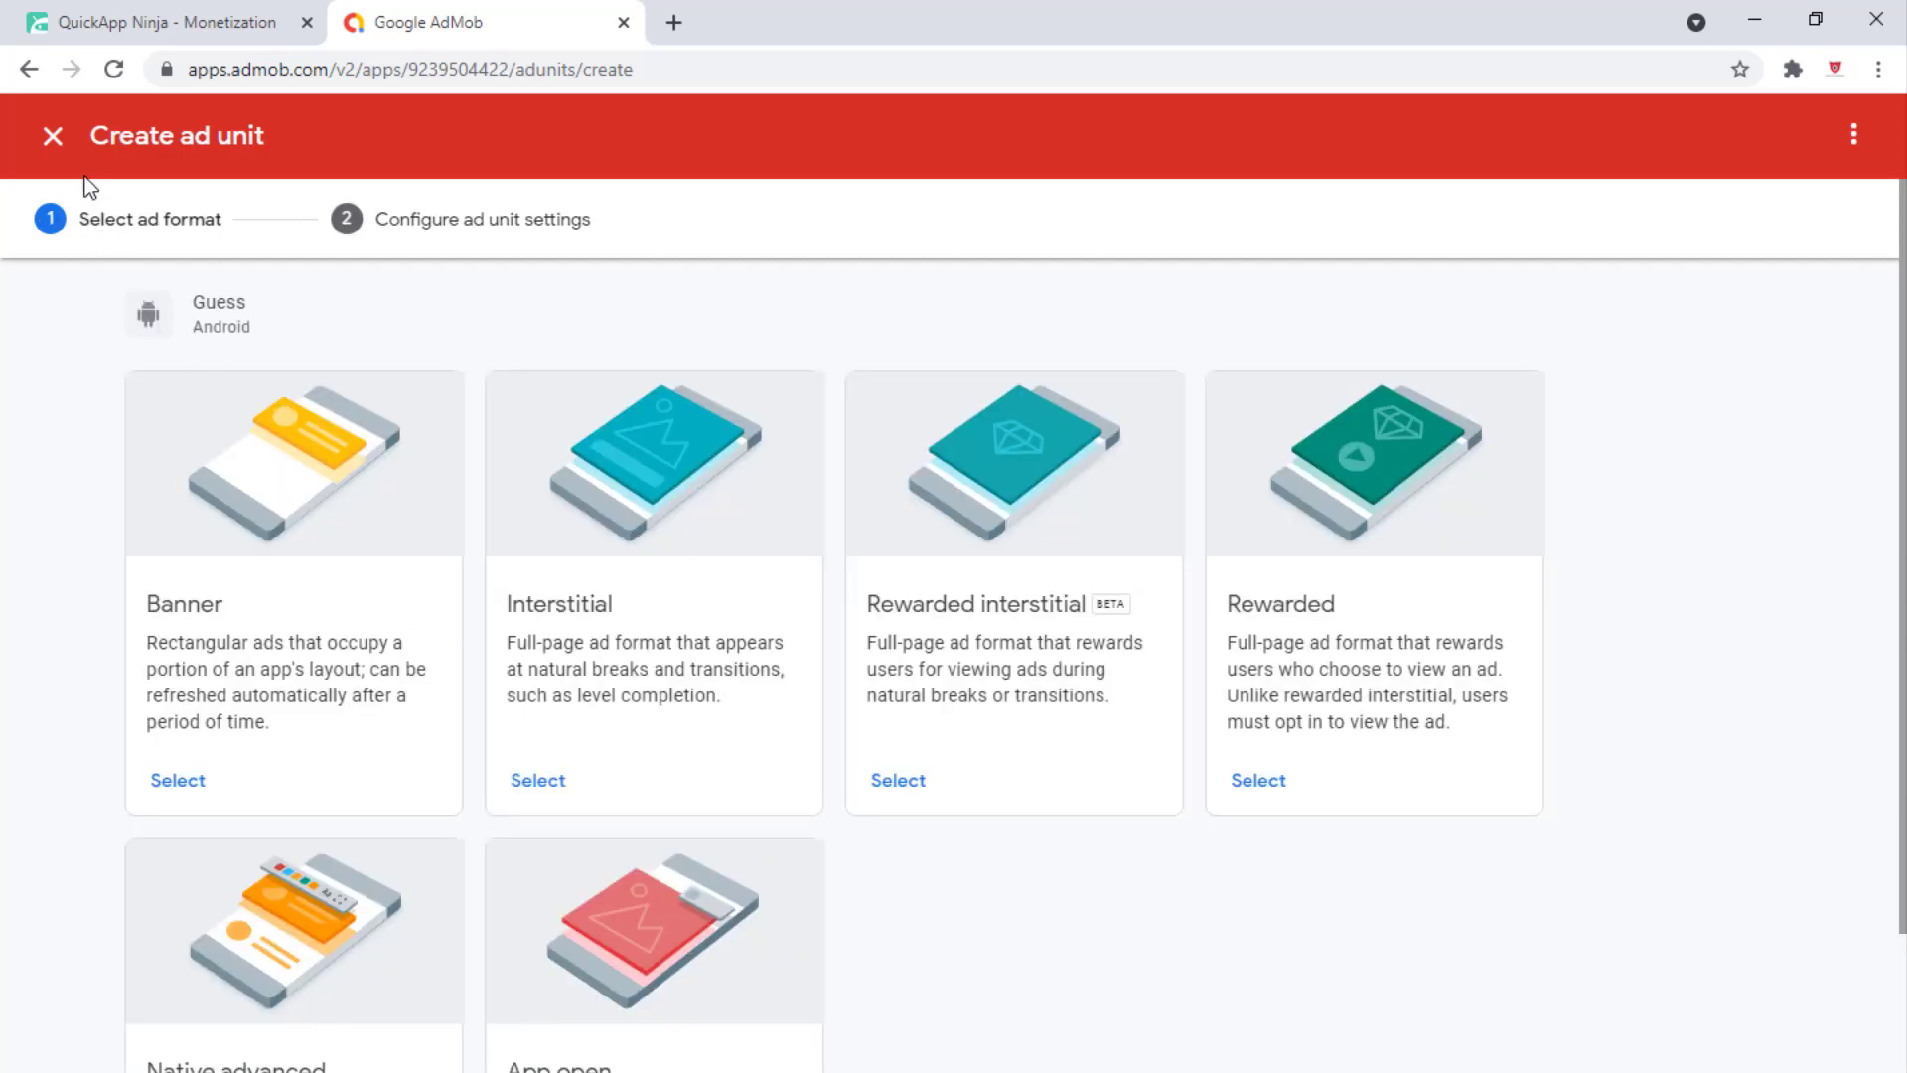
click(53, 136)
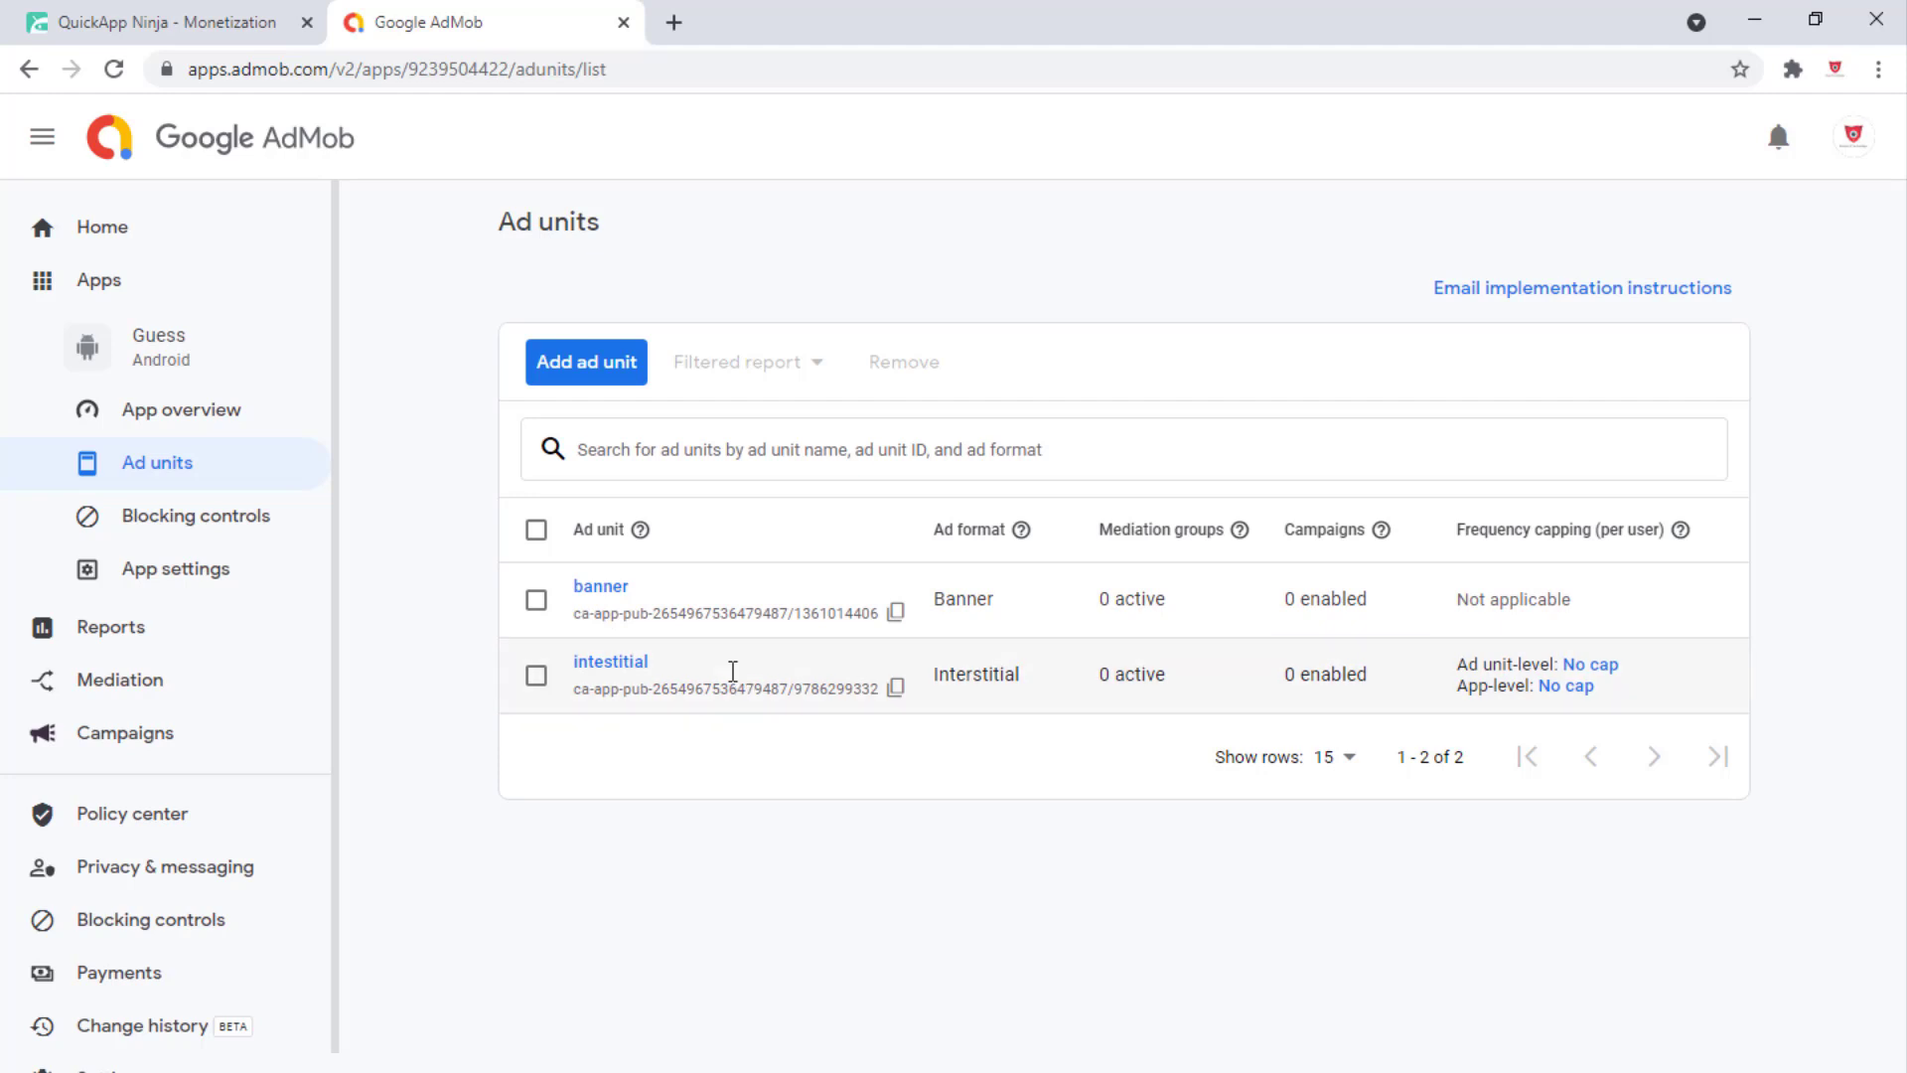
Return to QuickApp Ninja and try to connect the AdMob account through the AdMob connector
click(164, 20)
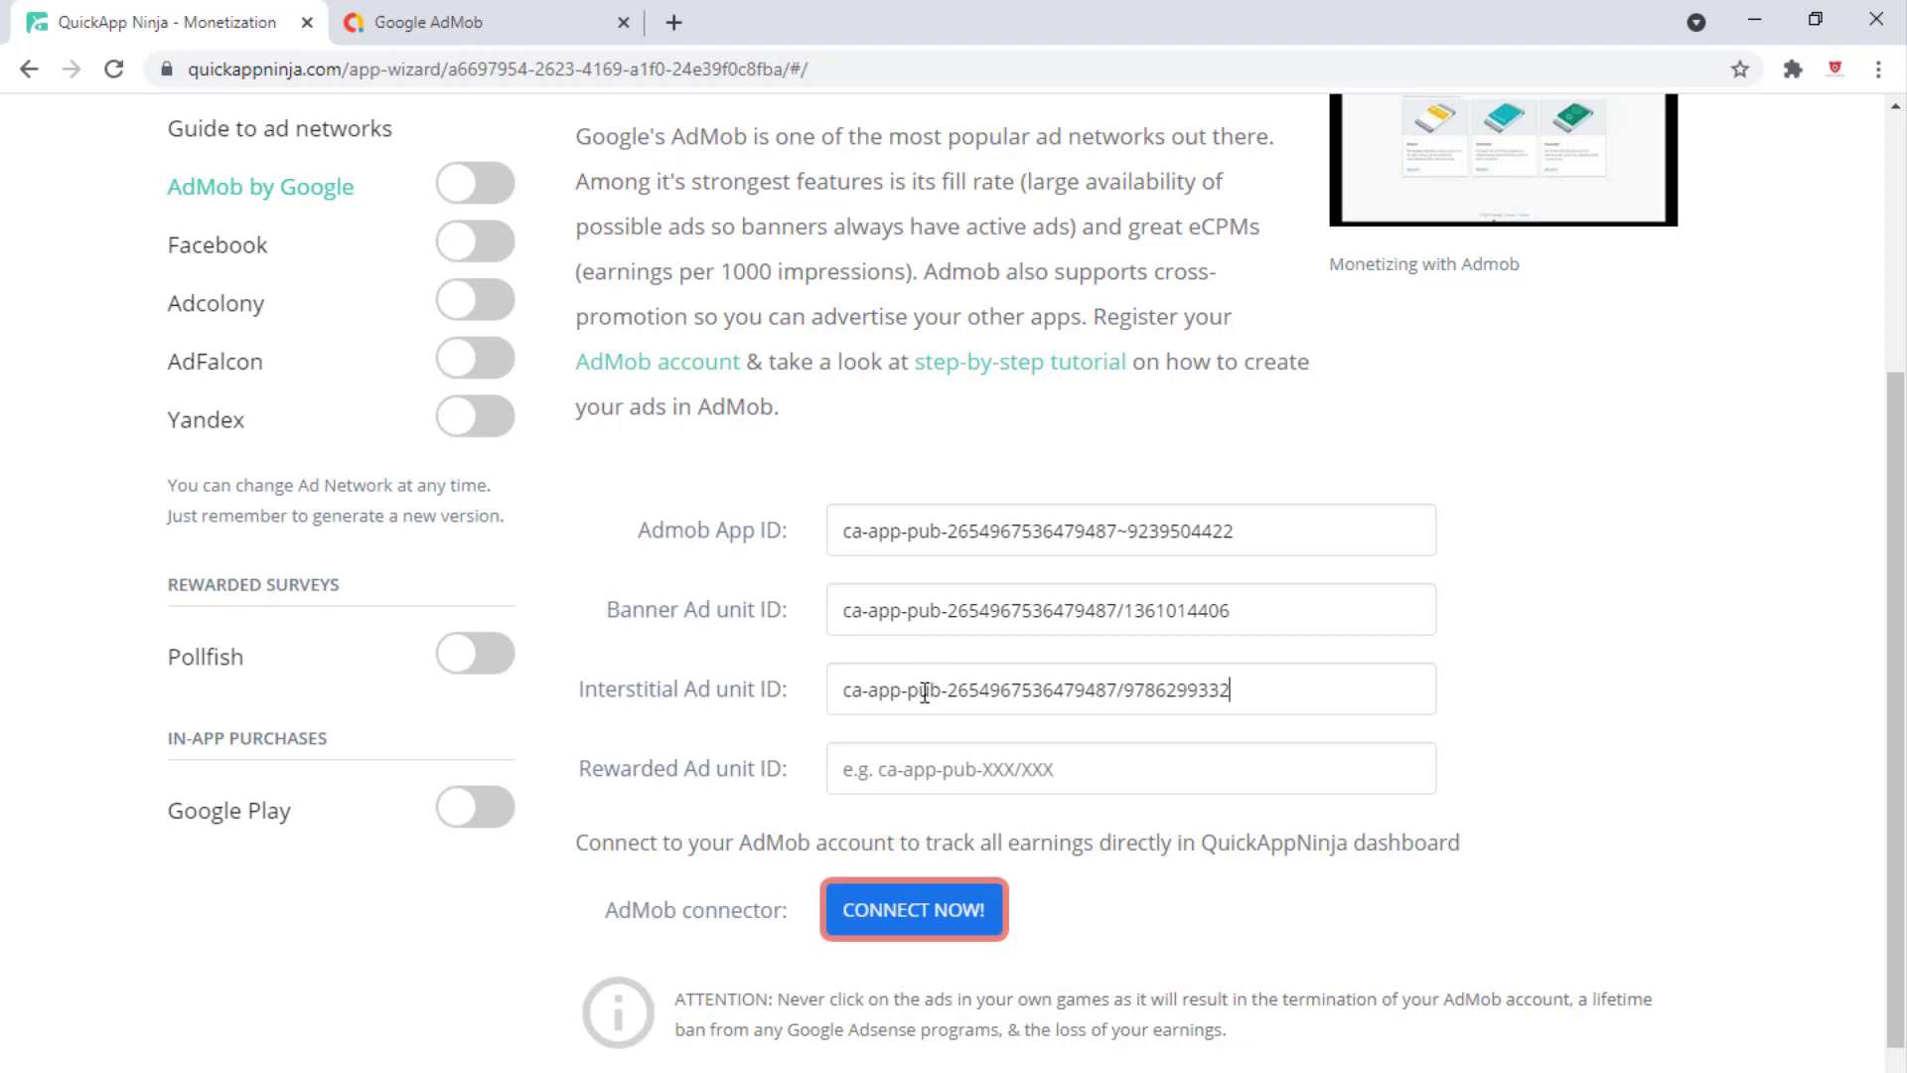
click(962, 921)
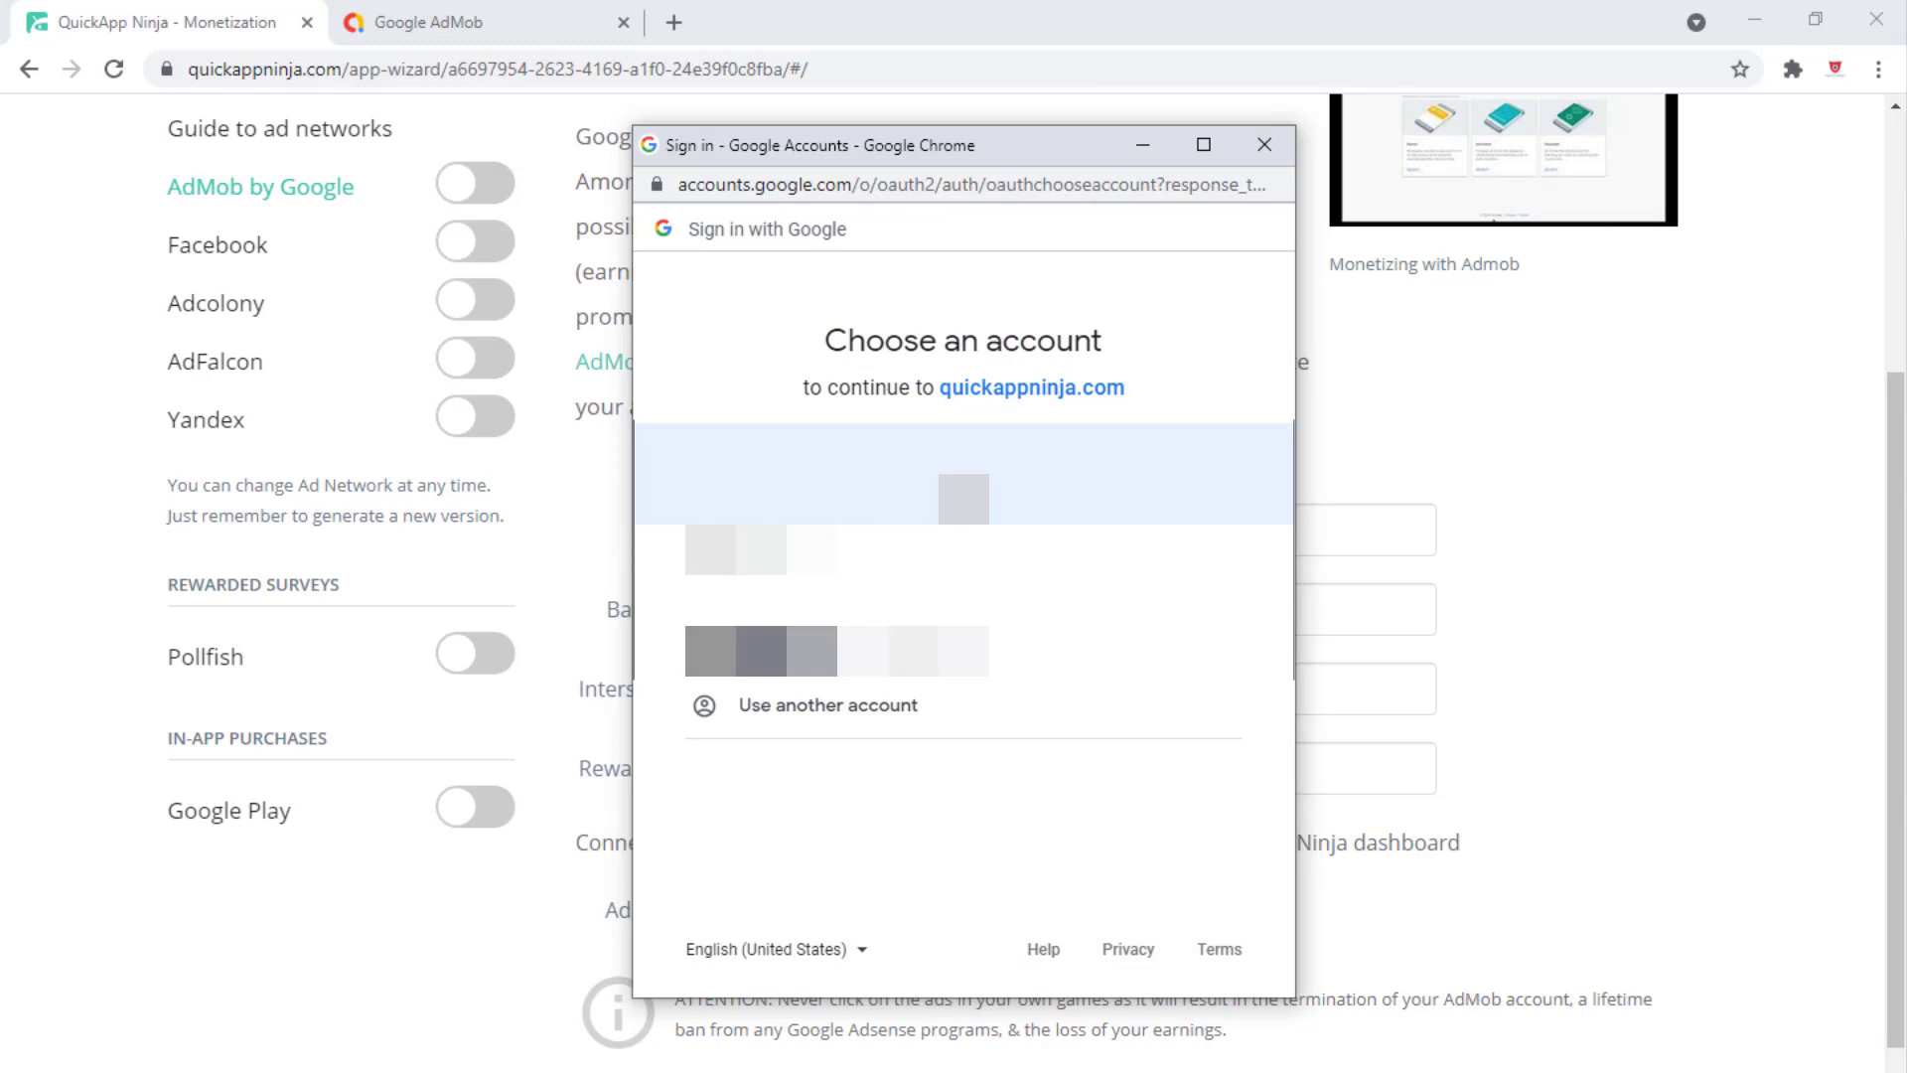
click(1265, 145)
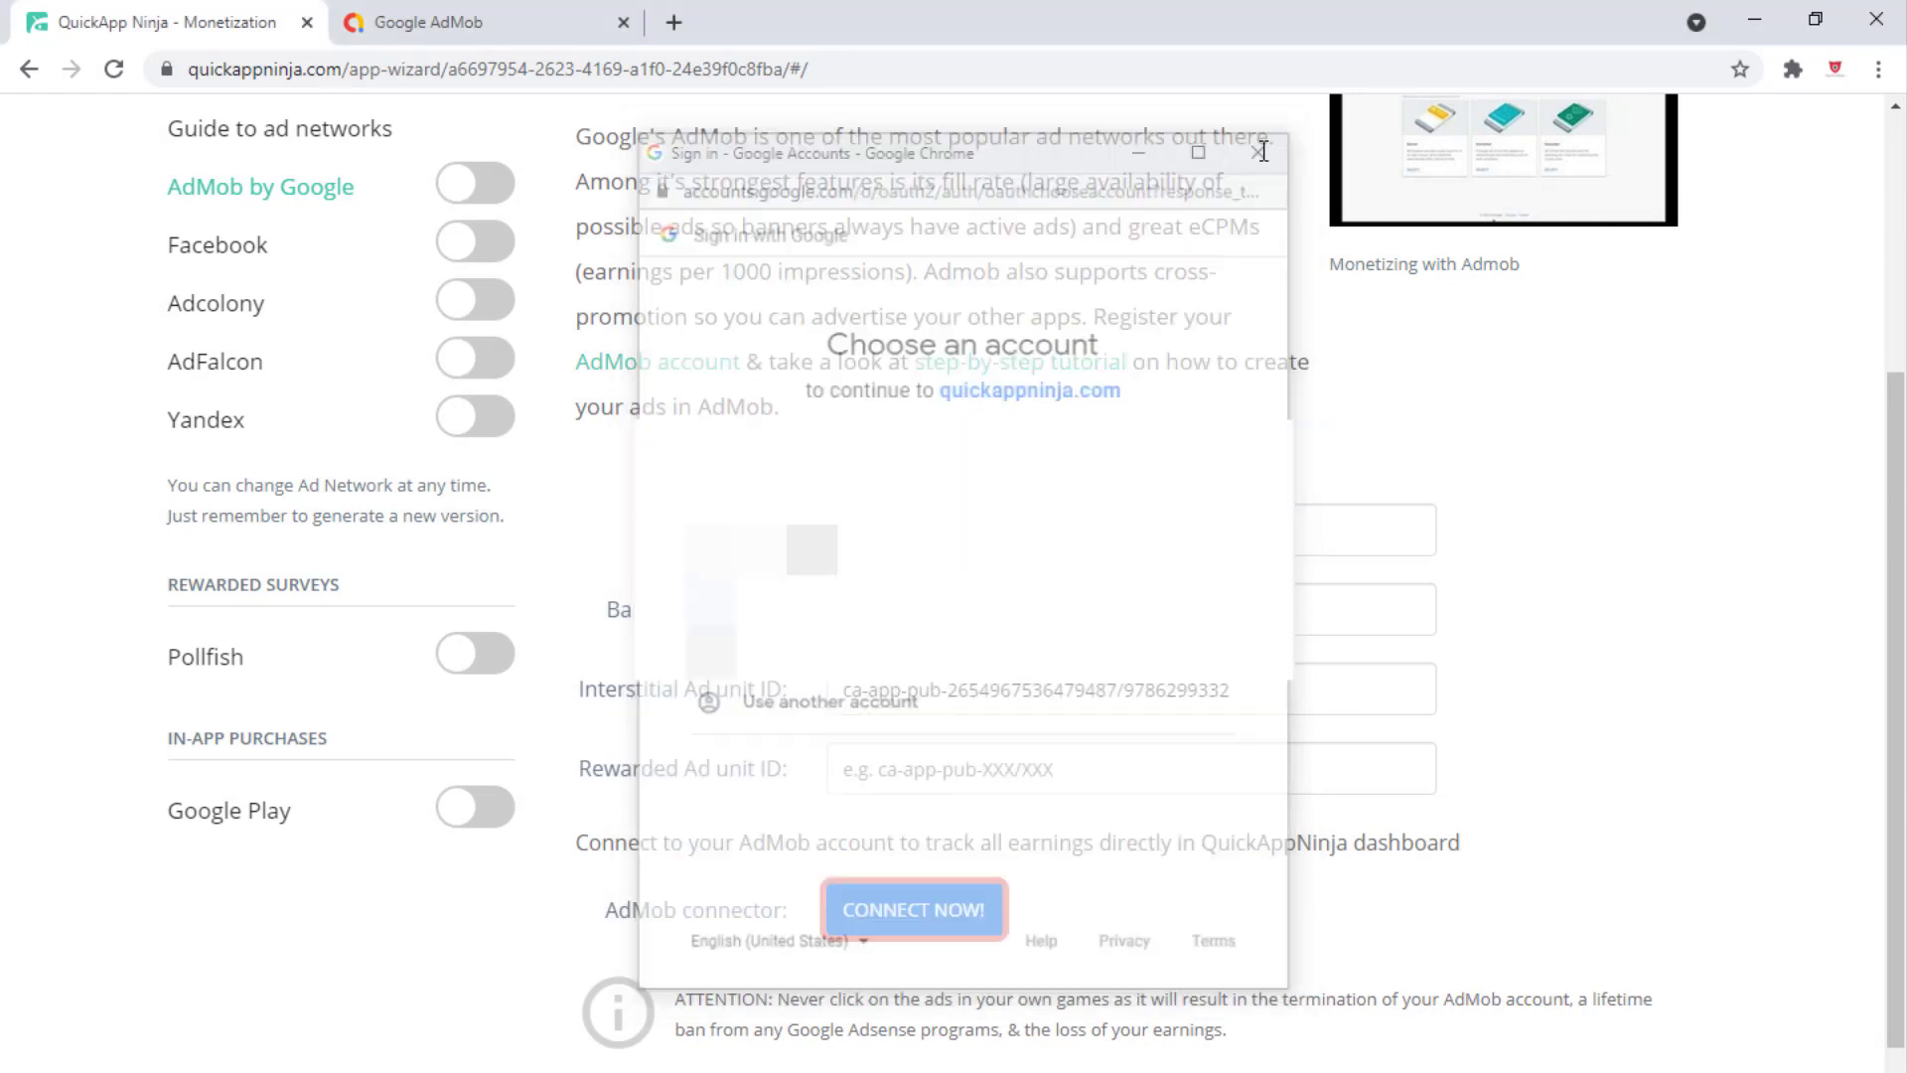
click(991, 929)
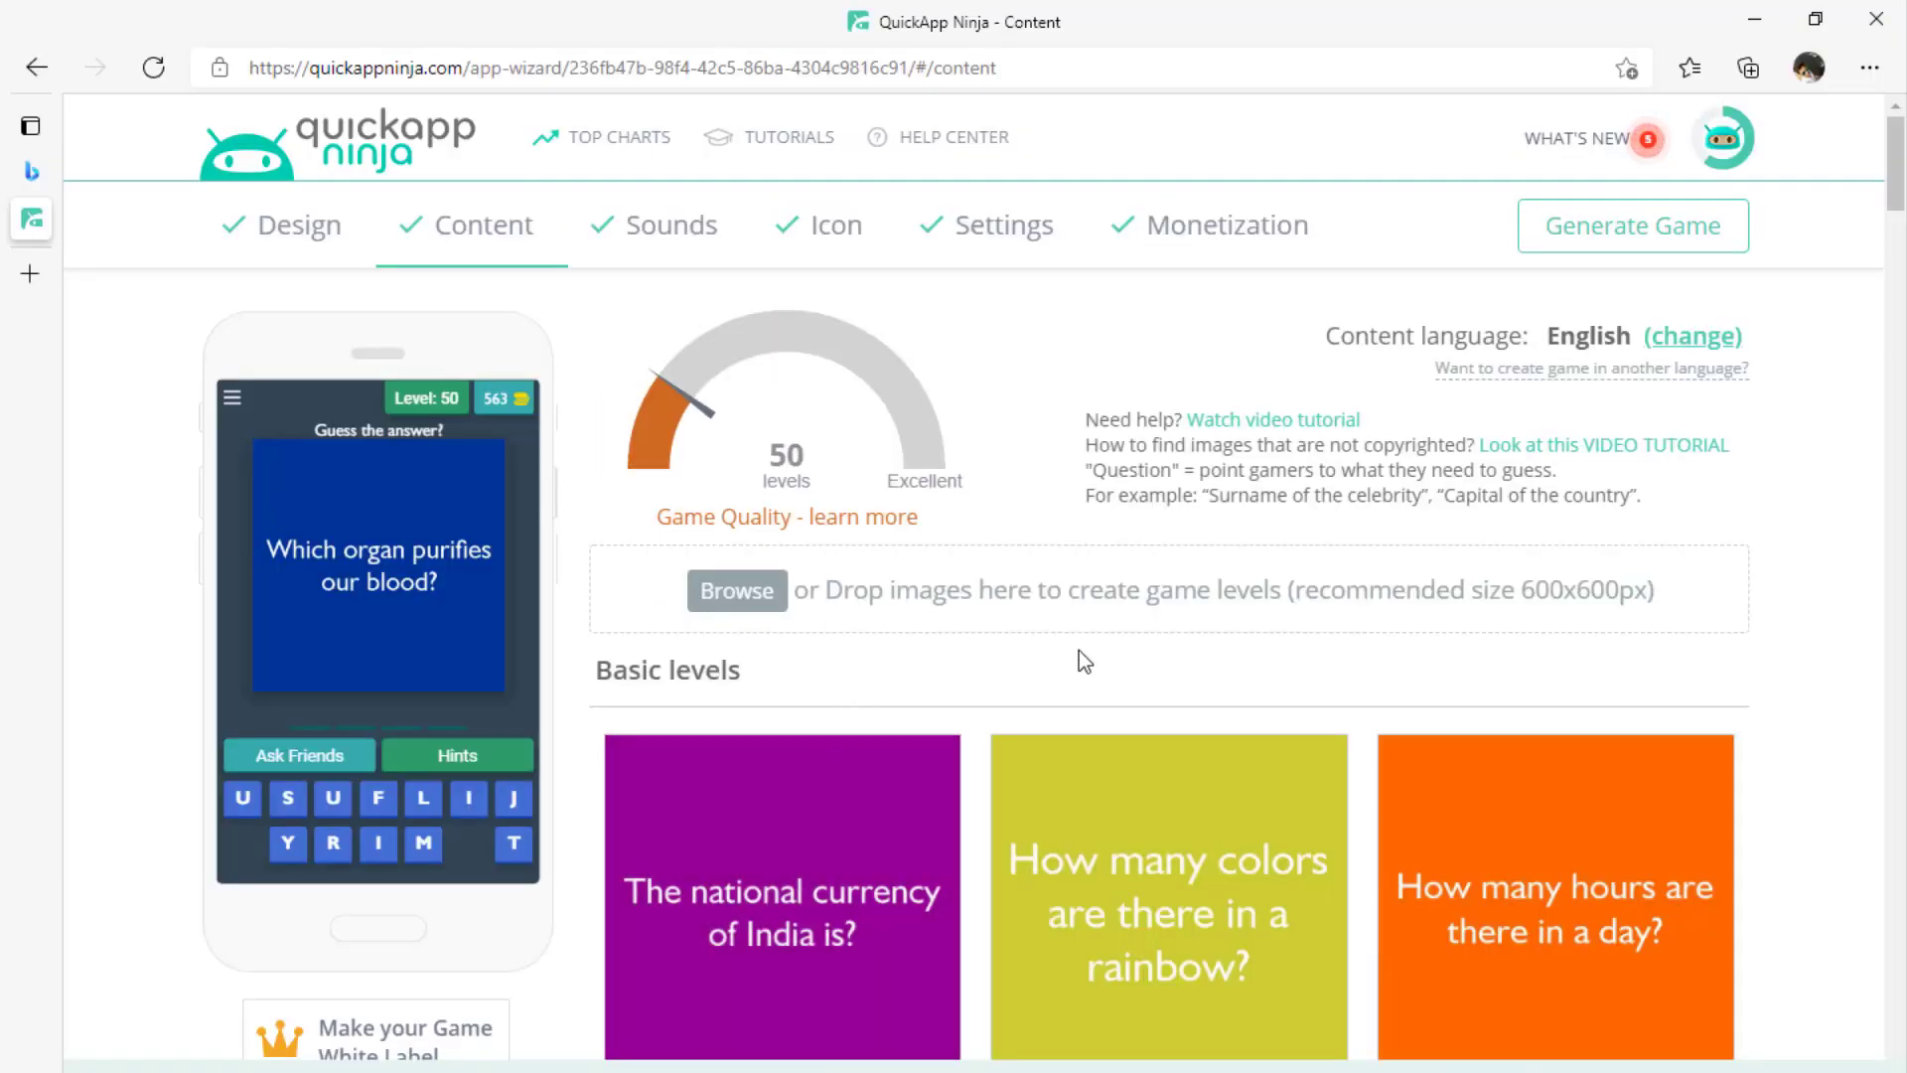
Examine the AdMob by Google ad IDs and AdMob connector status in the other game's monetization settings
click(1222, 248)
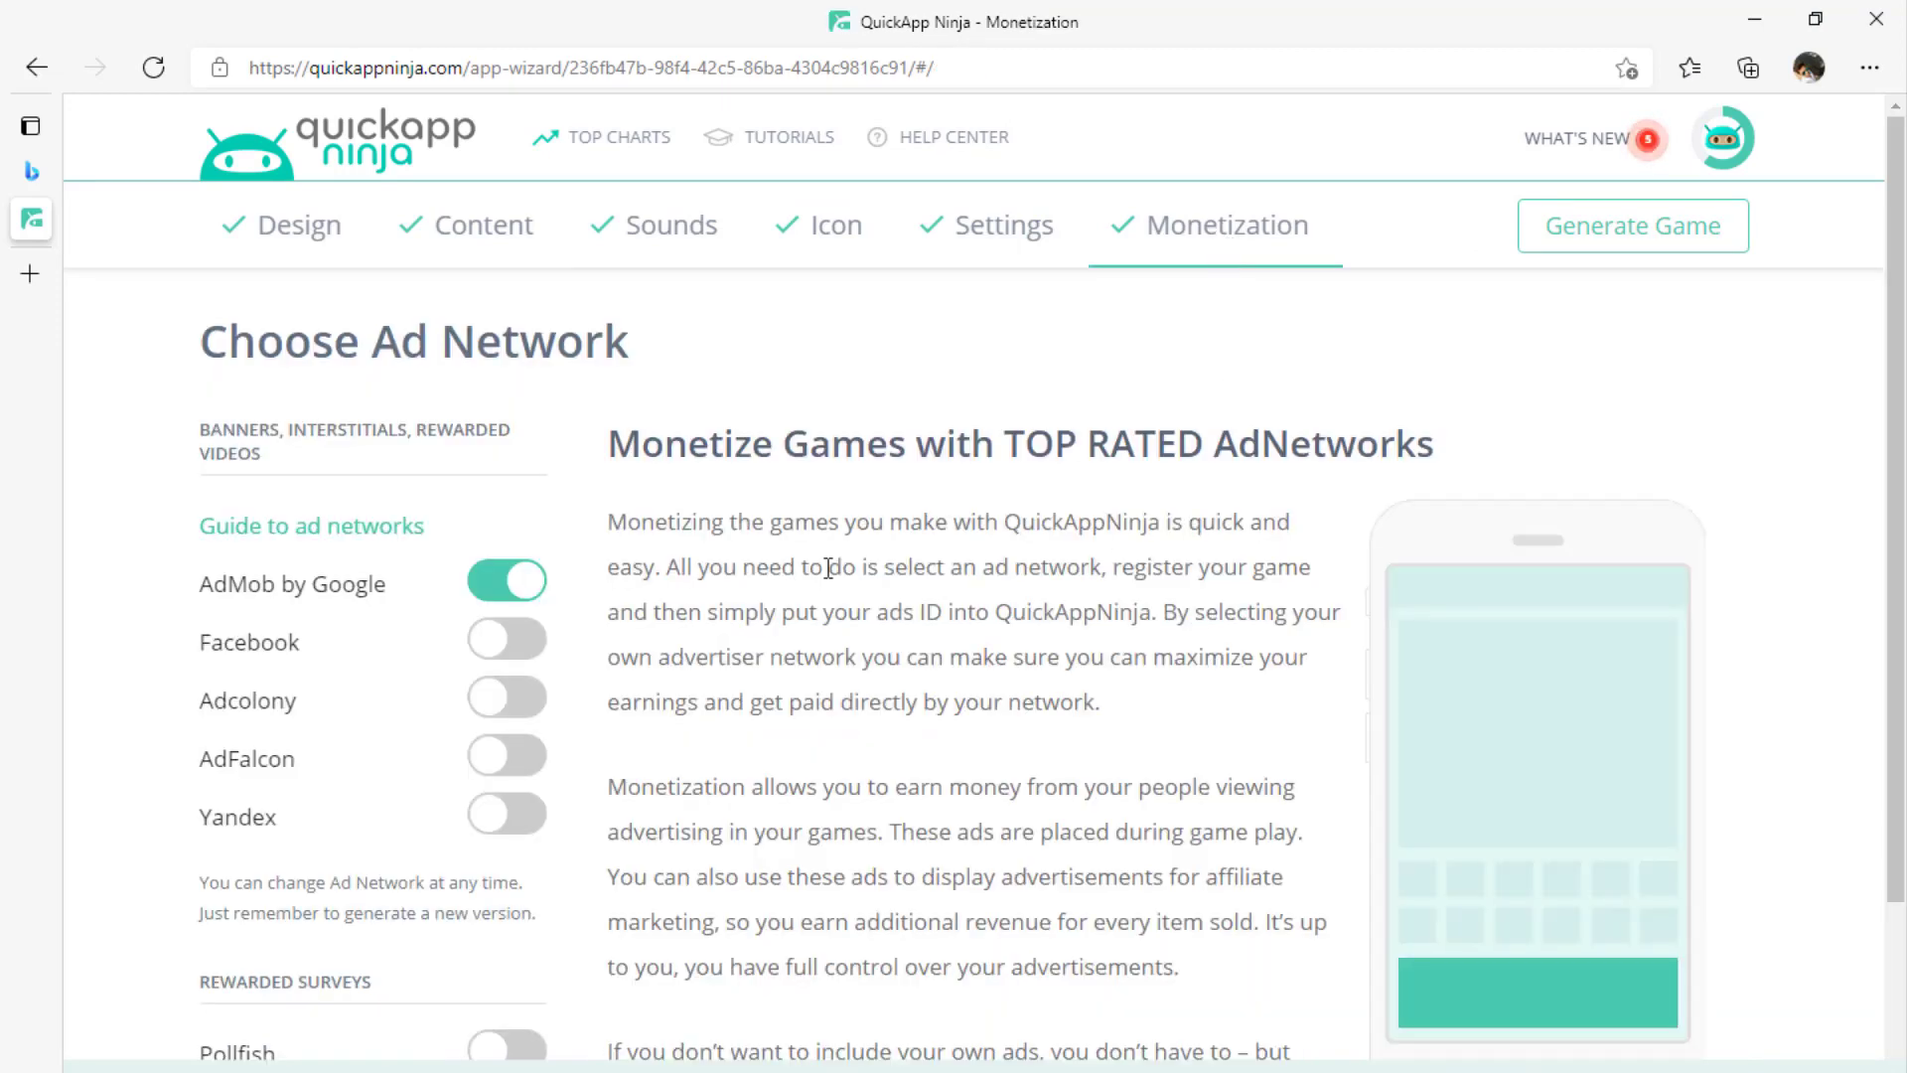
click(286, 592)
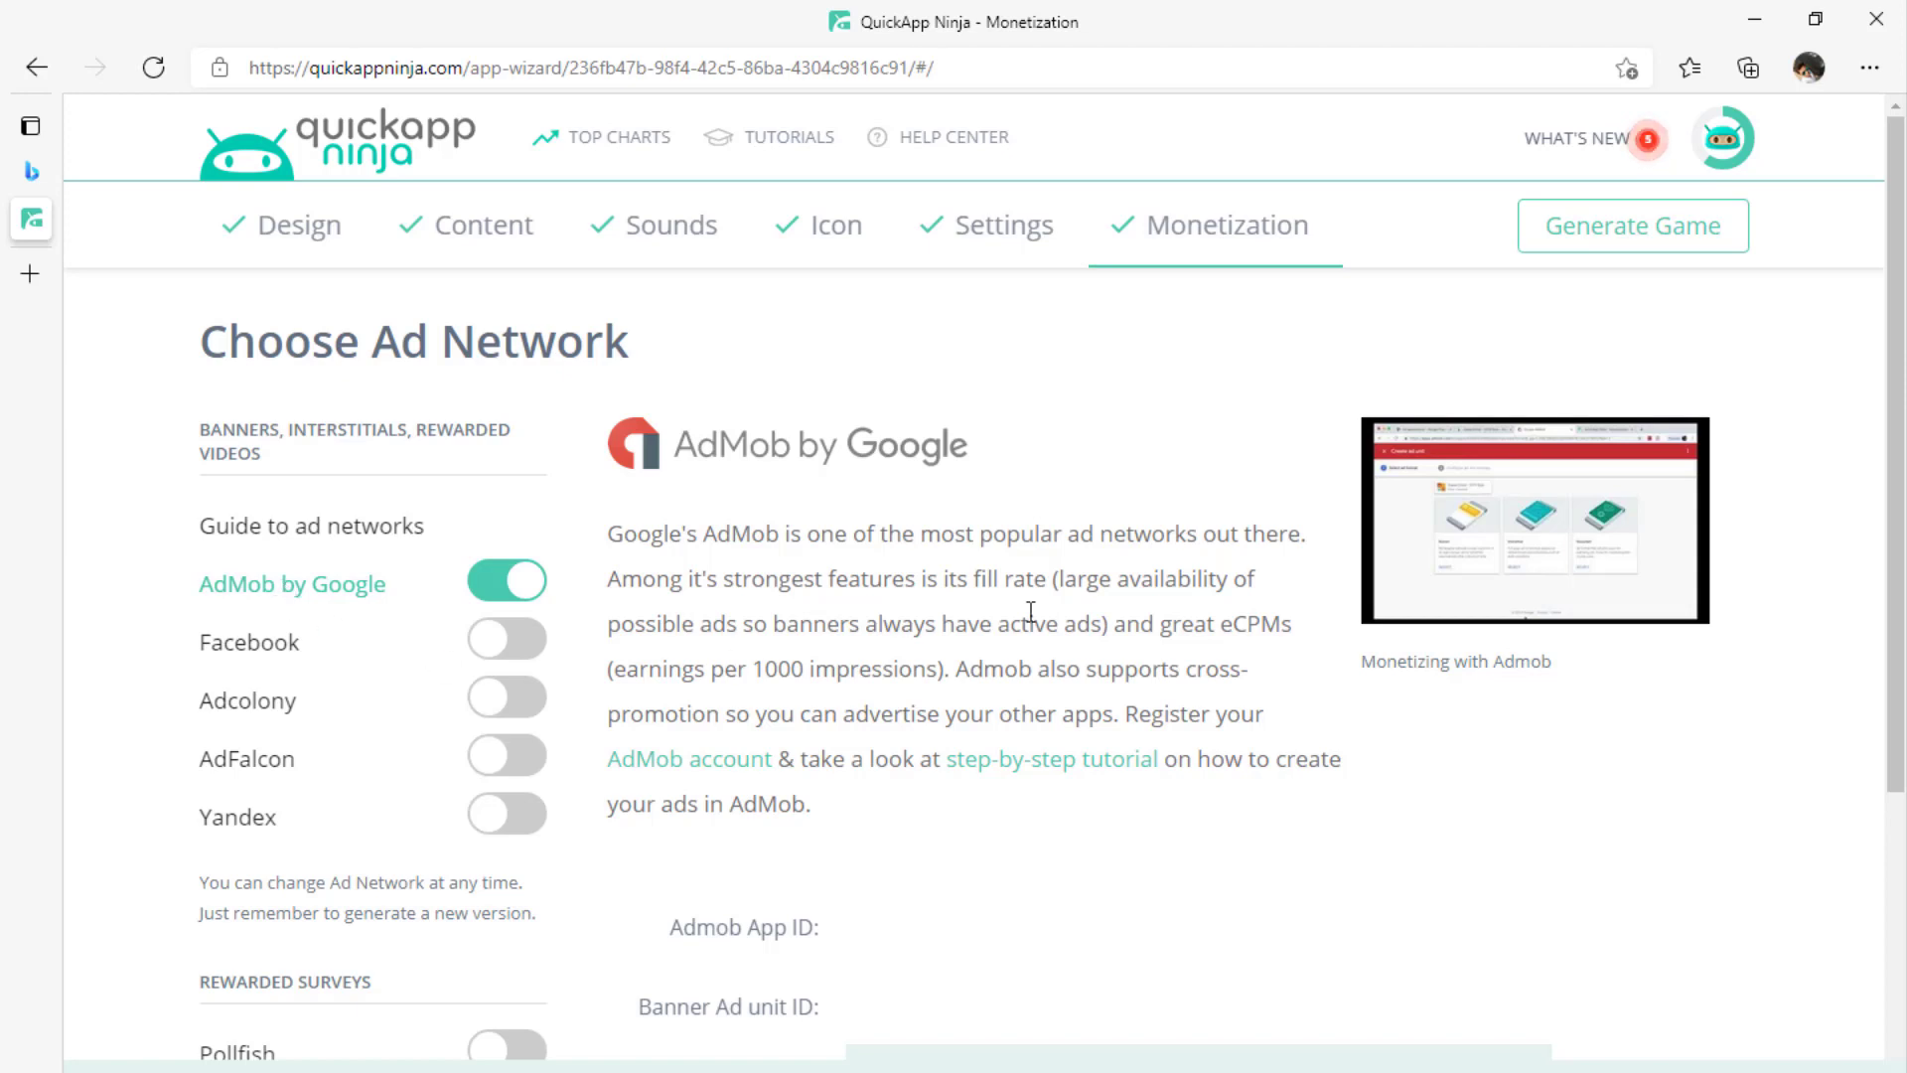
scroll(1034, 613, down, 5)
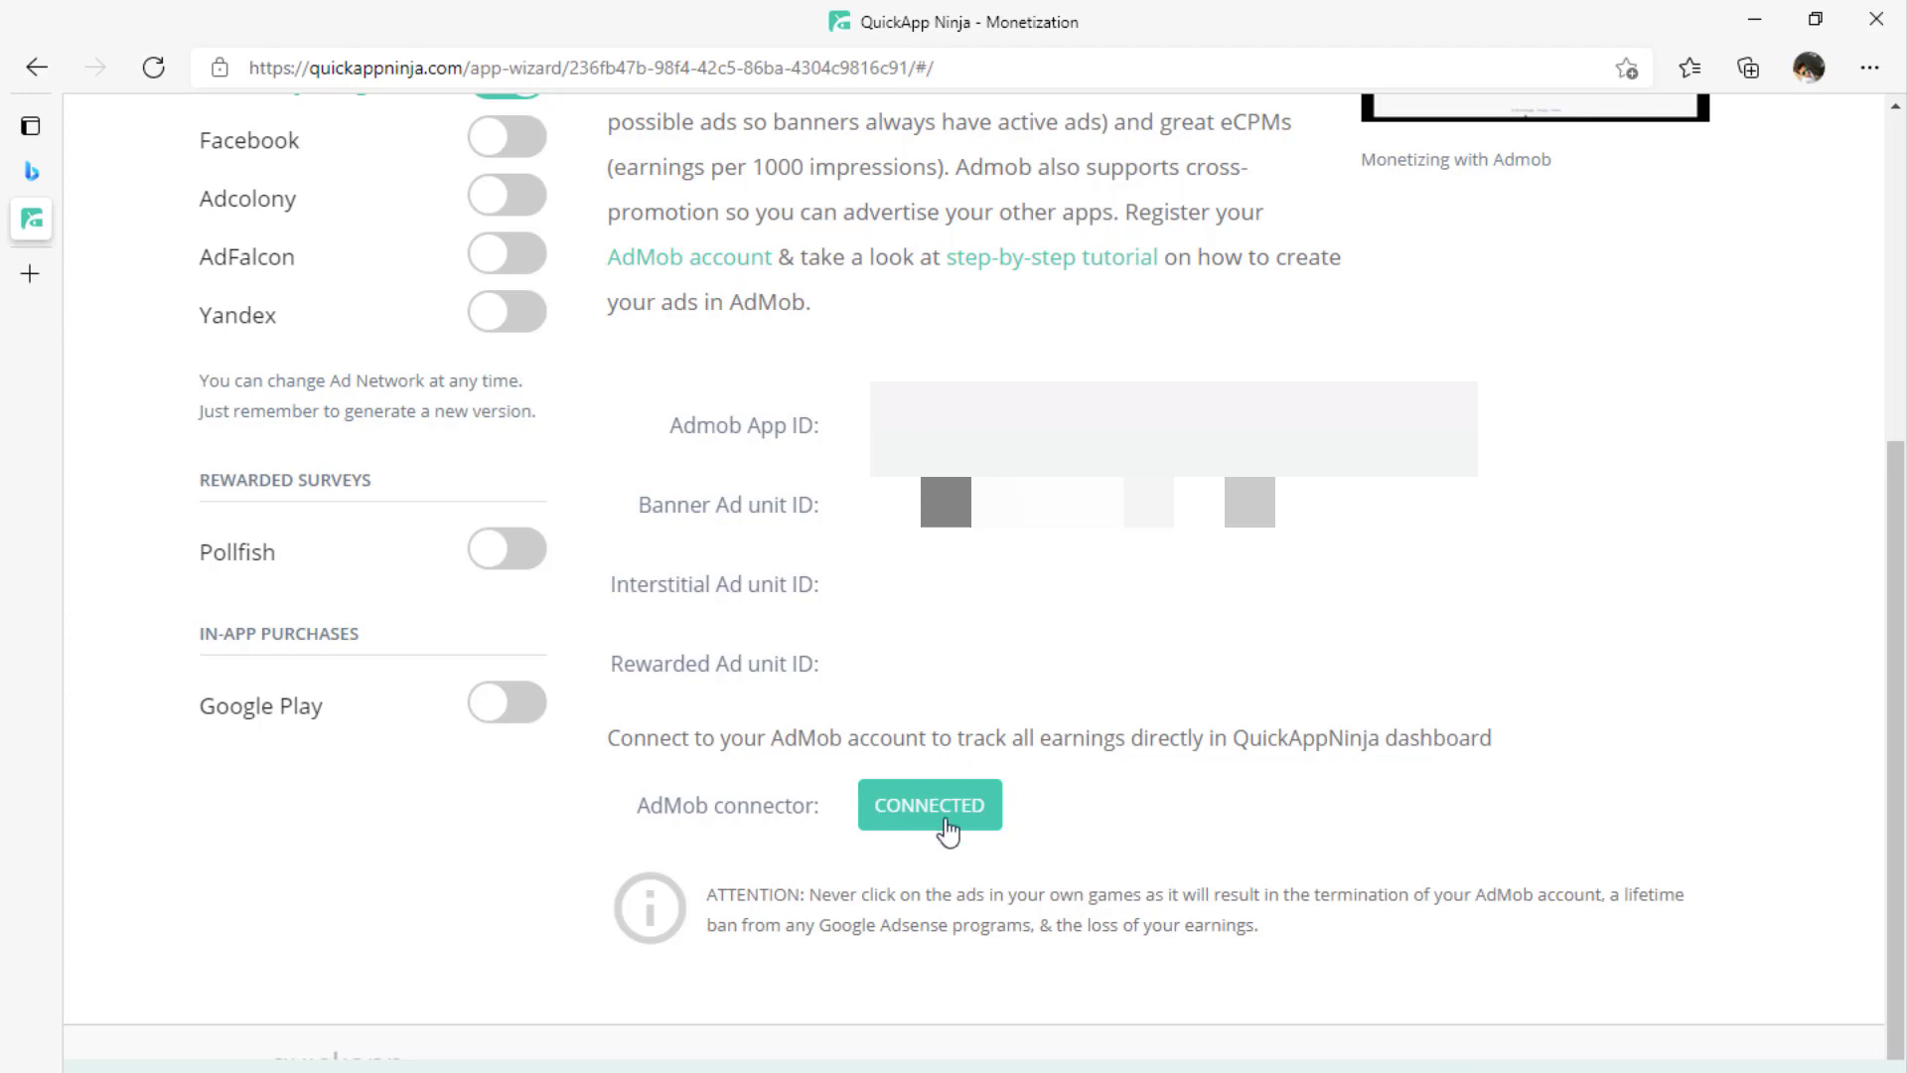
Open the game's content and review the levels from Basic levels through Online Levels
scroll(992, 825, up, 5)
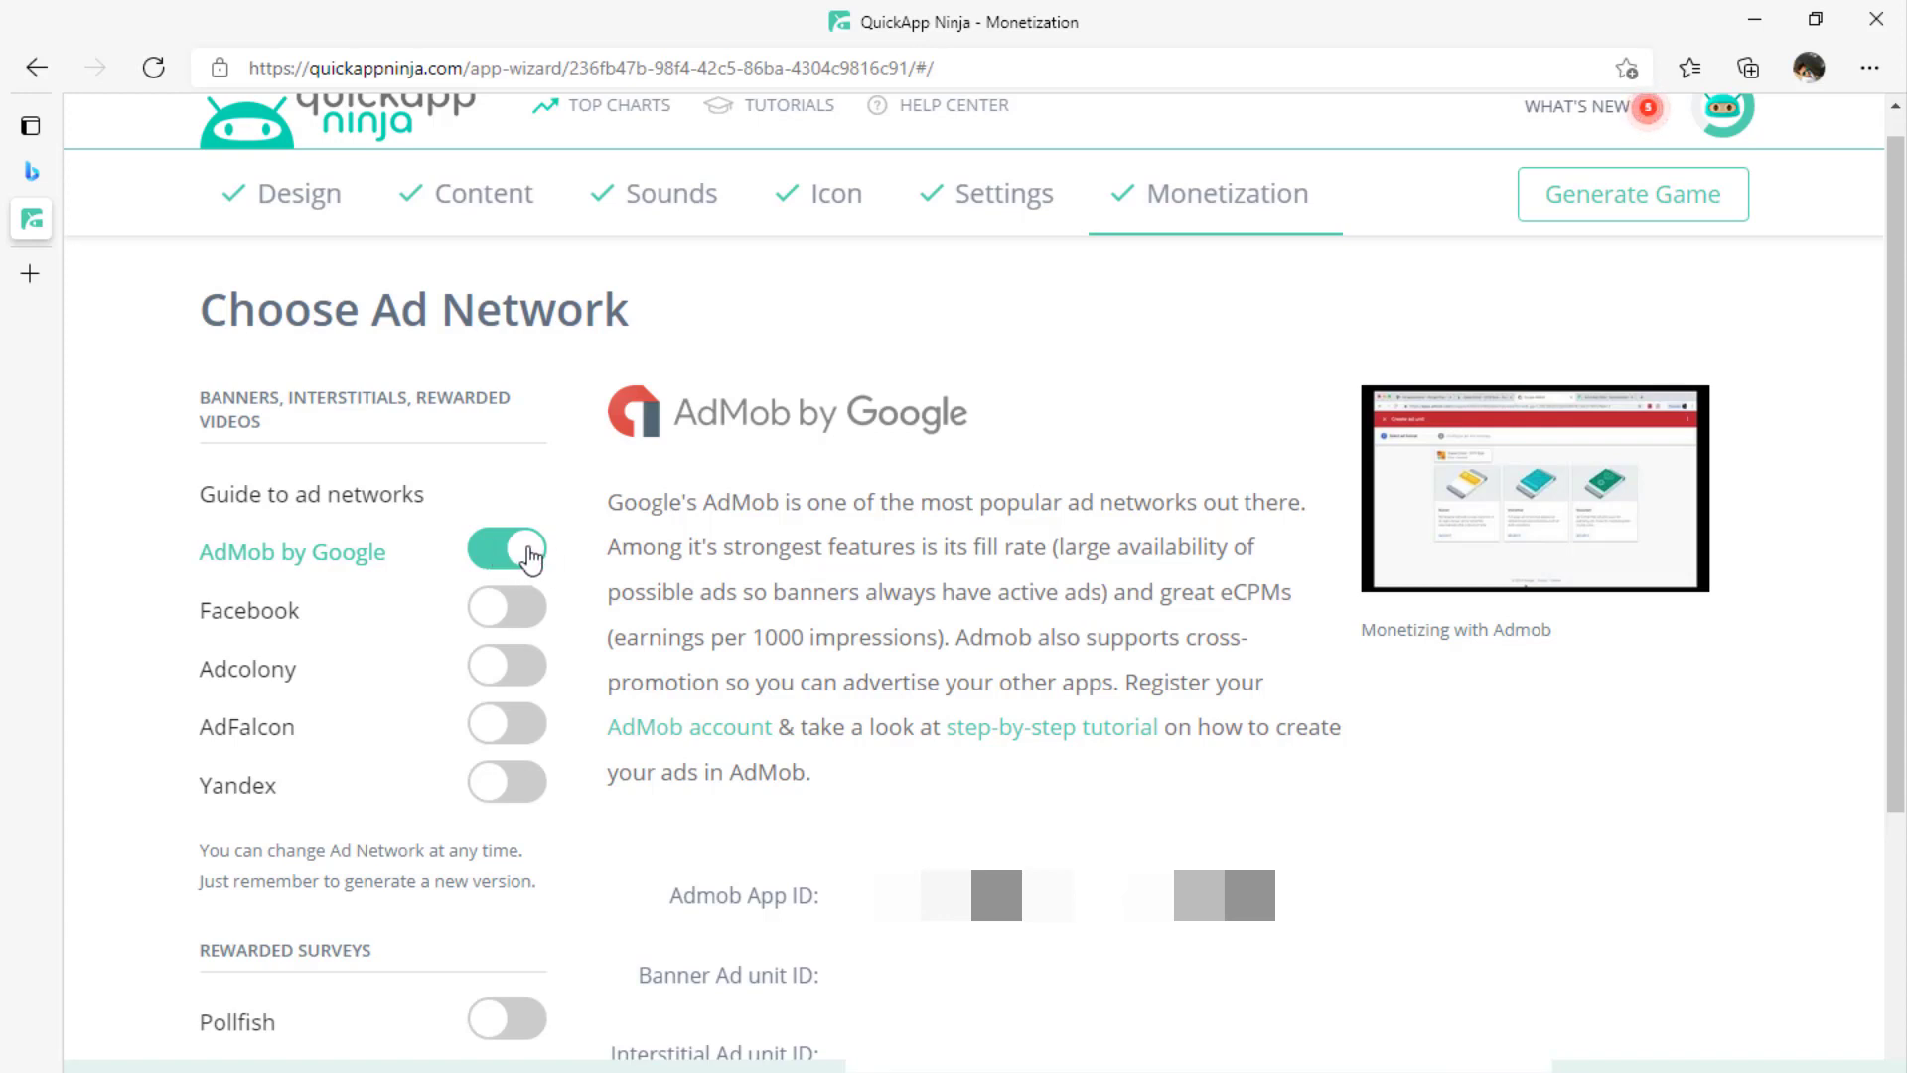
scroll(704, 584, up, 1)
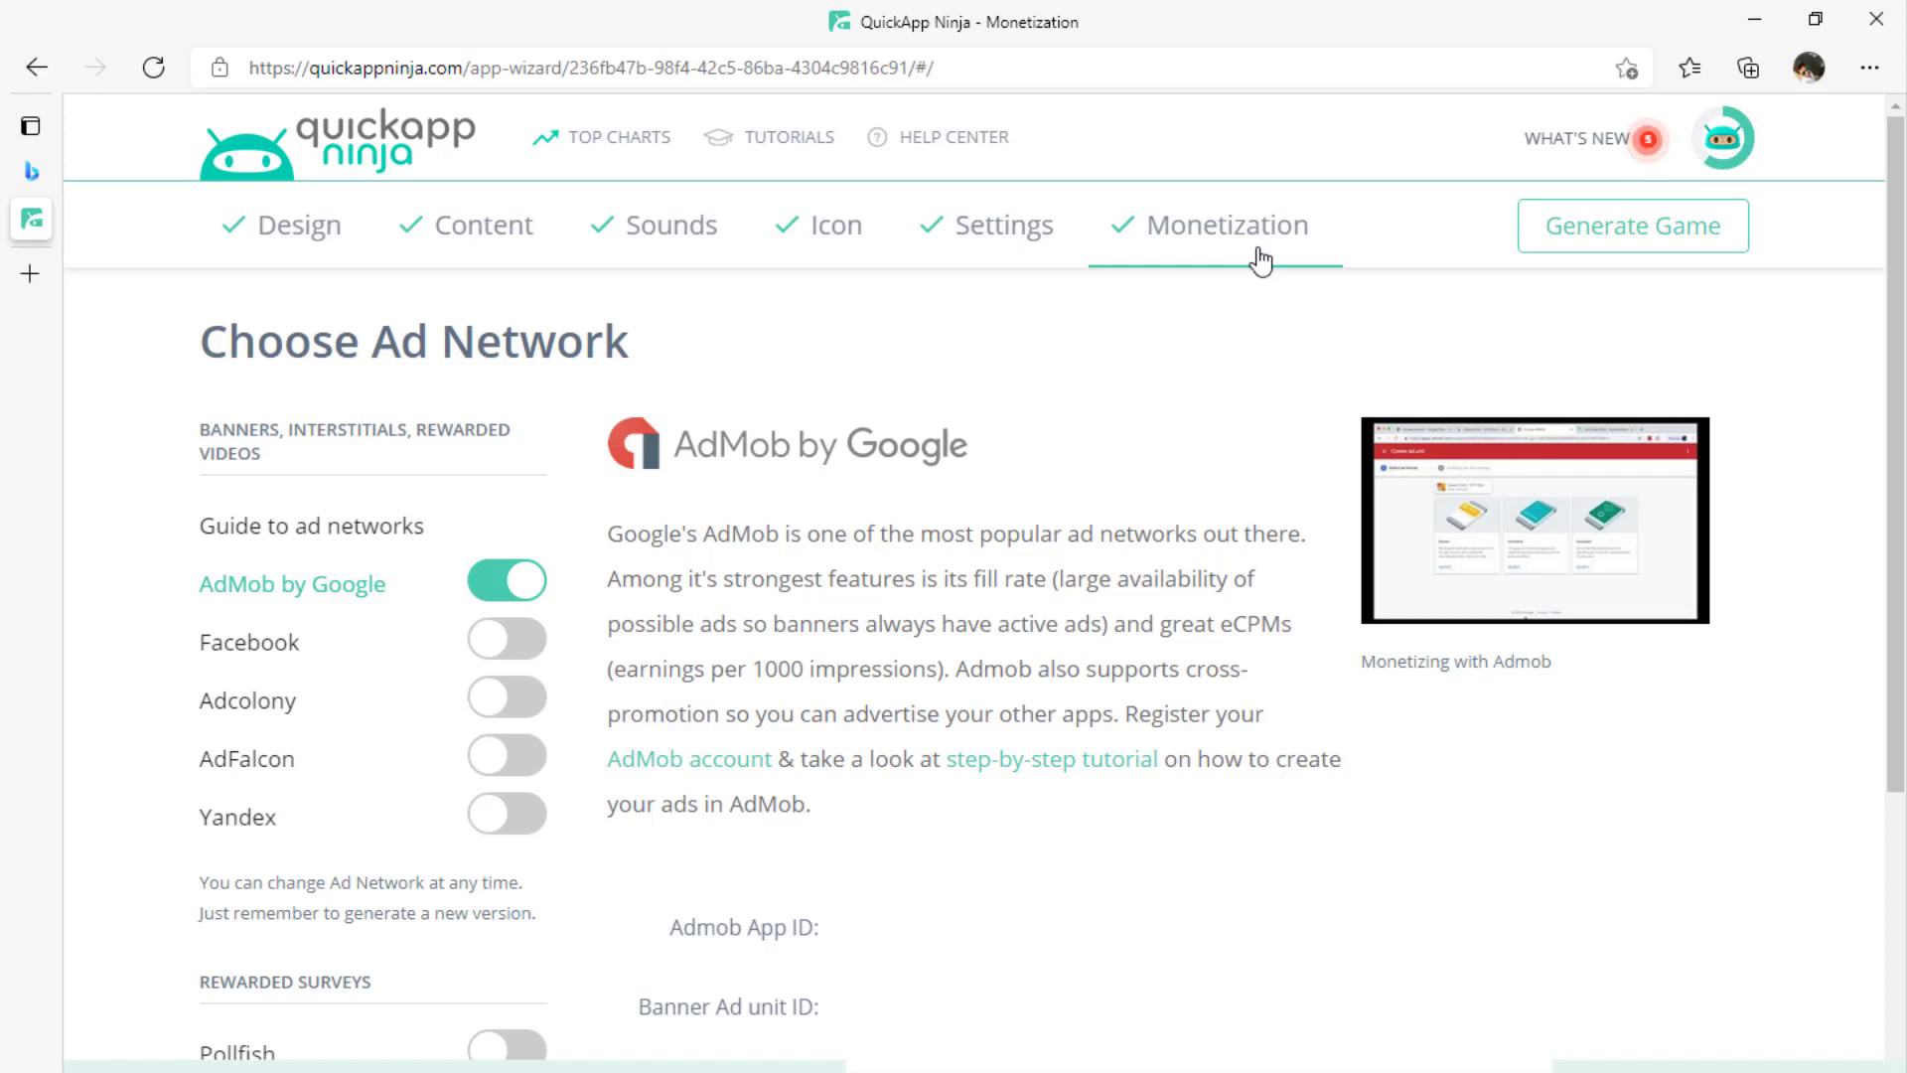
click(485, 226)
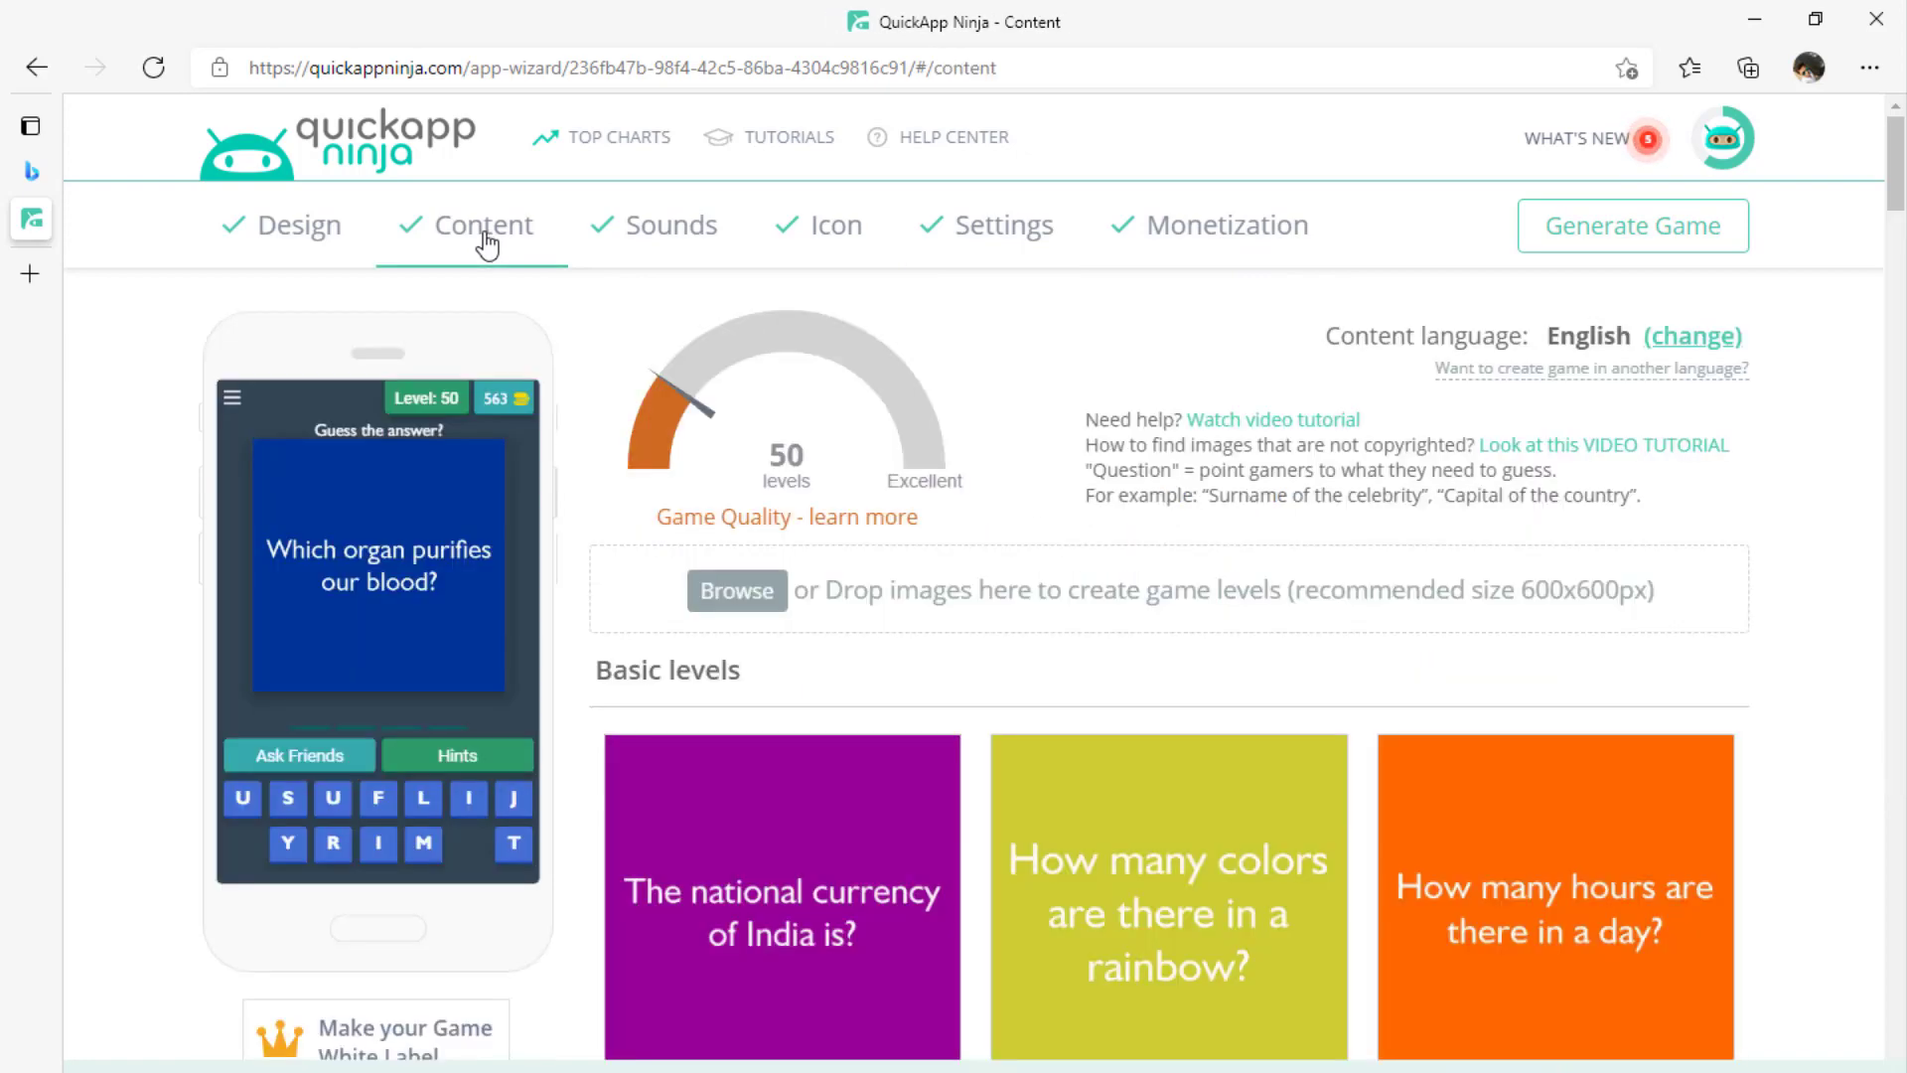
scroll(873, 757, down, 12)
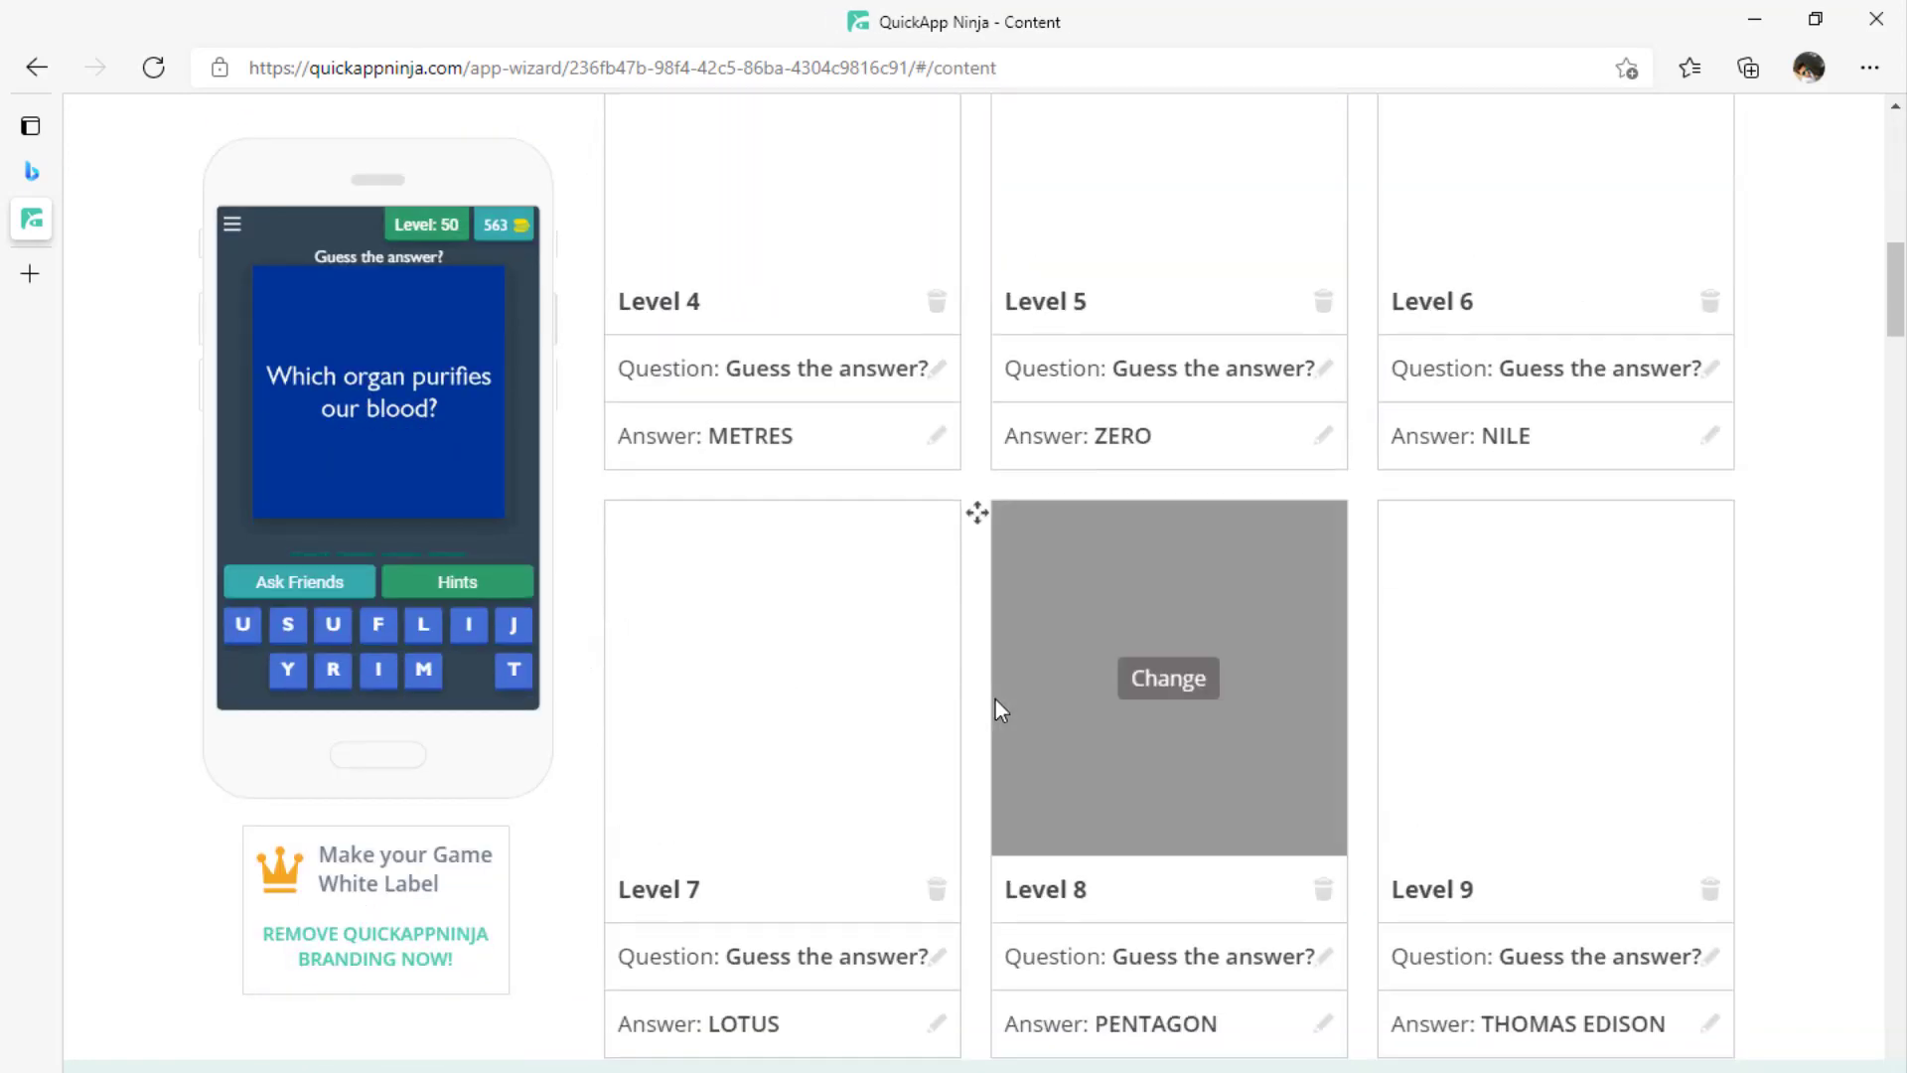
scroll(996, 706, down, 20)
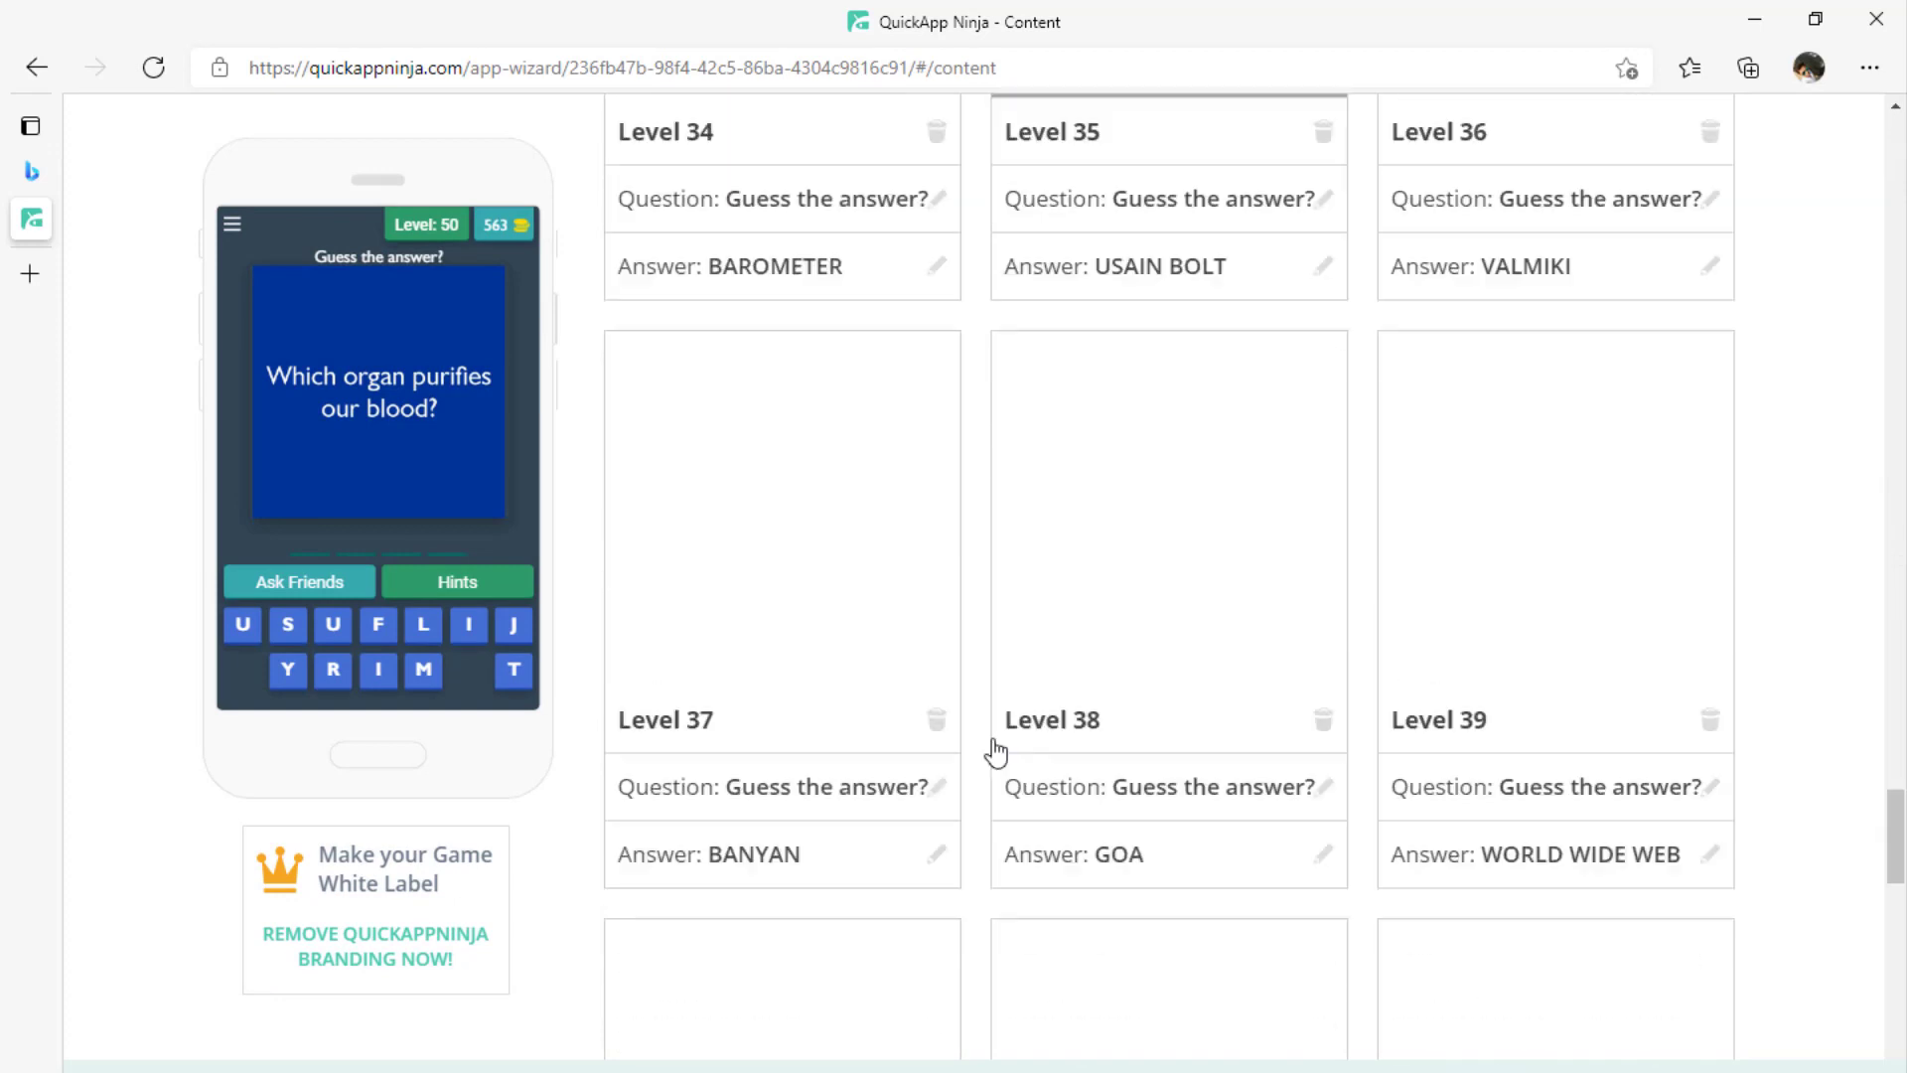
scroll(995, 752, down, 20)
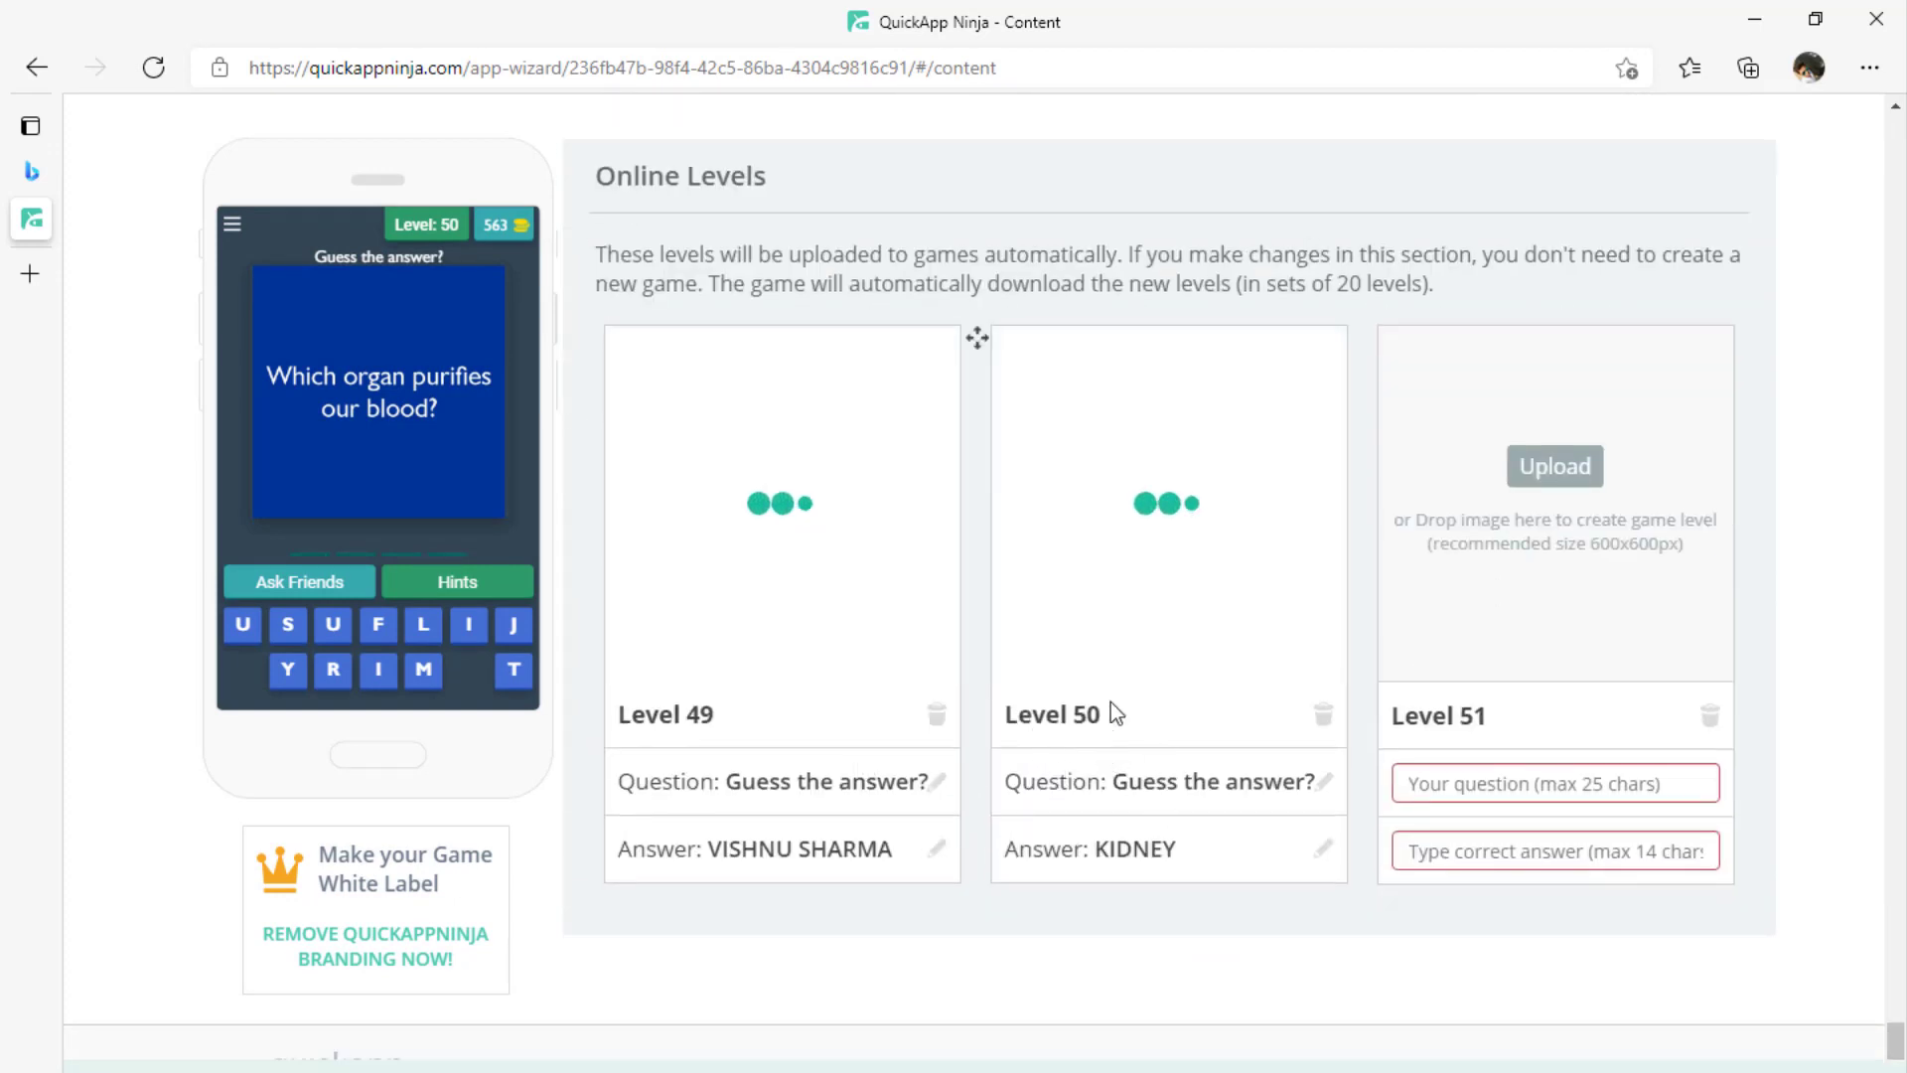
Move the "Which organ purifies our blood?" level from Online Levels into the Level 46 position of the basic levels
scroll(1070, 684, up, 5)
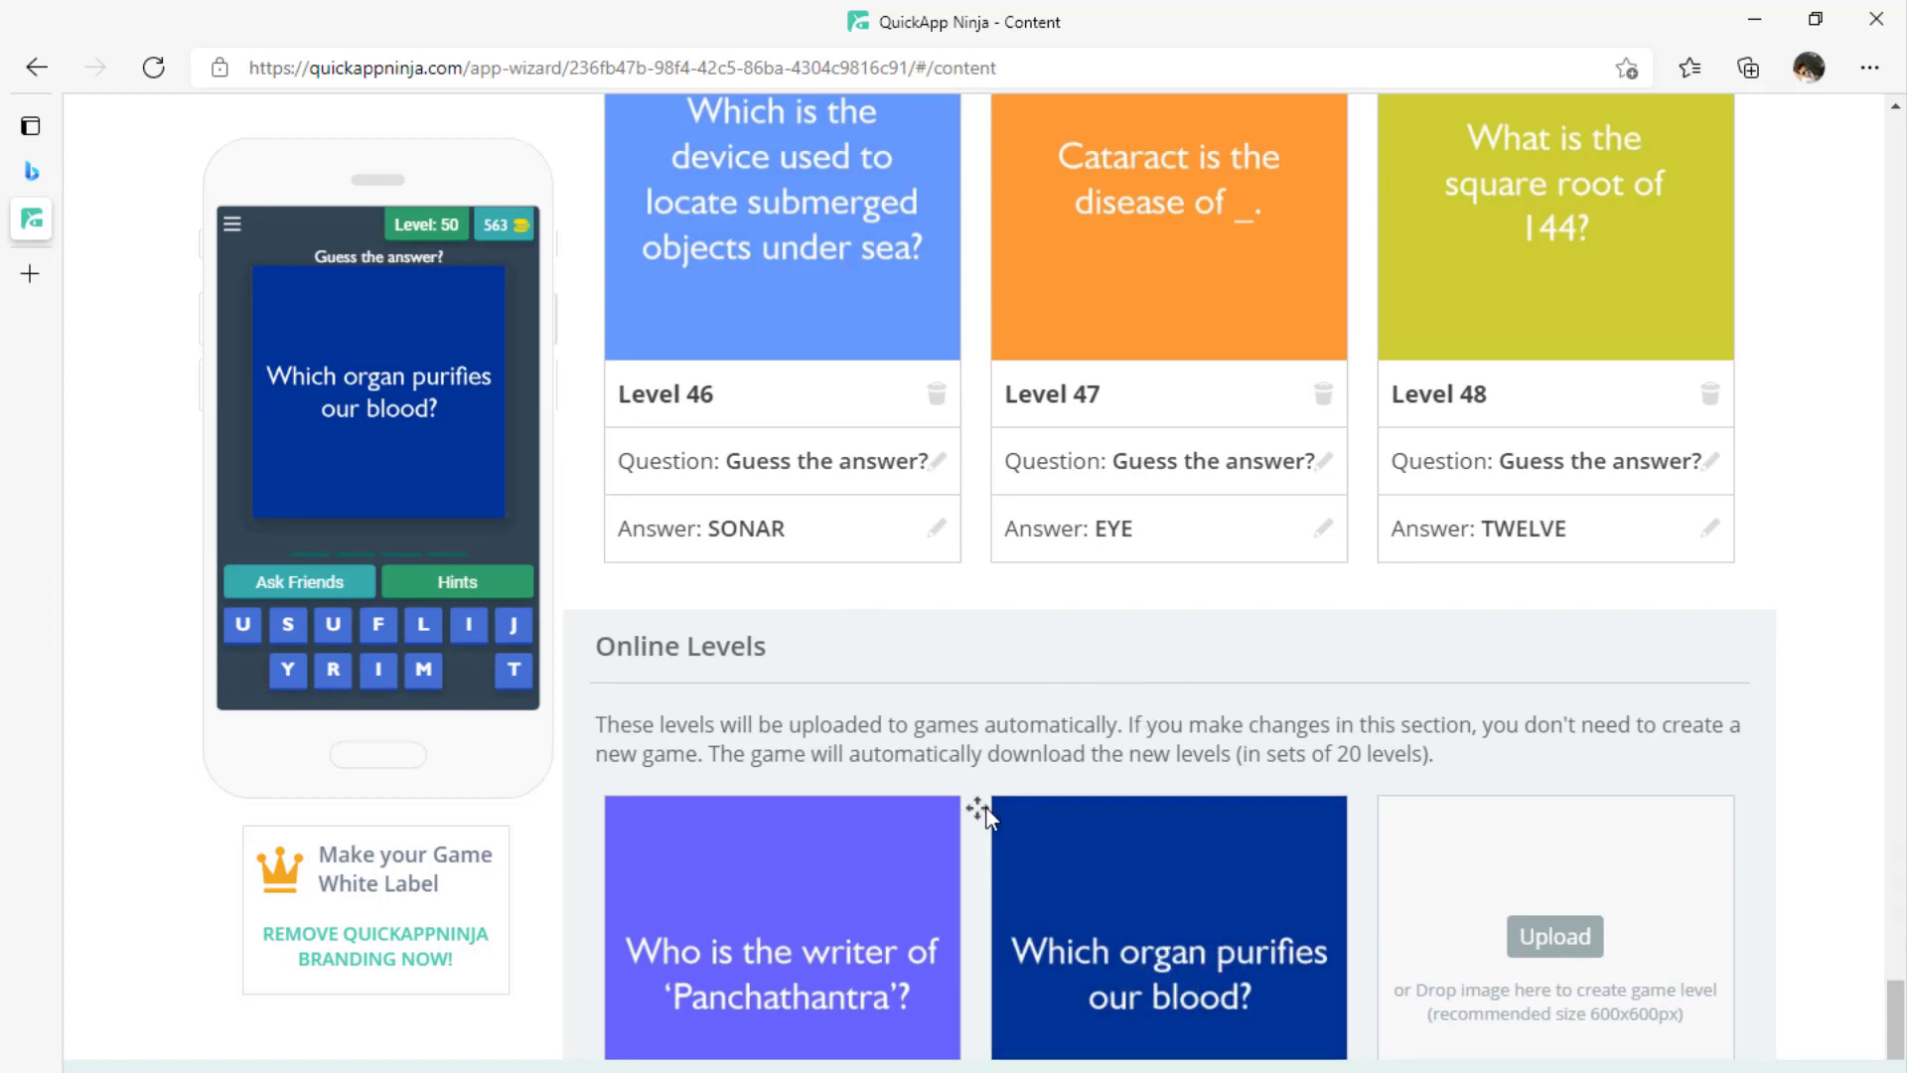
drag(979, 807, 877, 243)
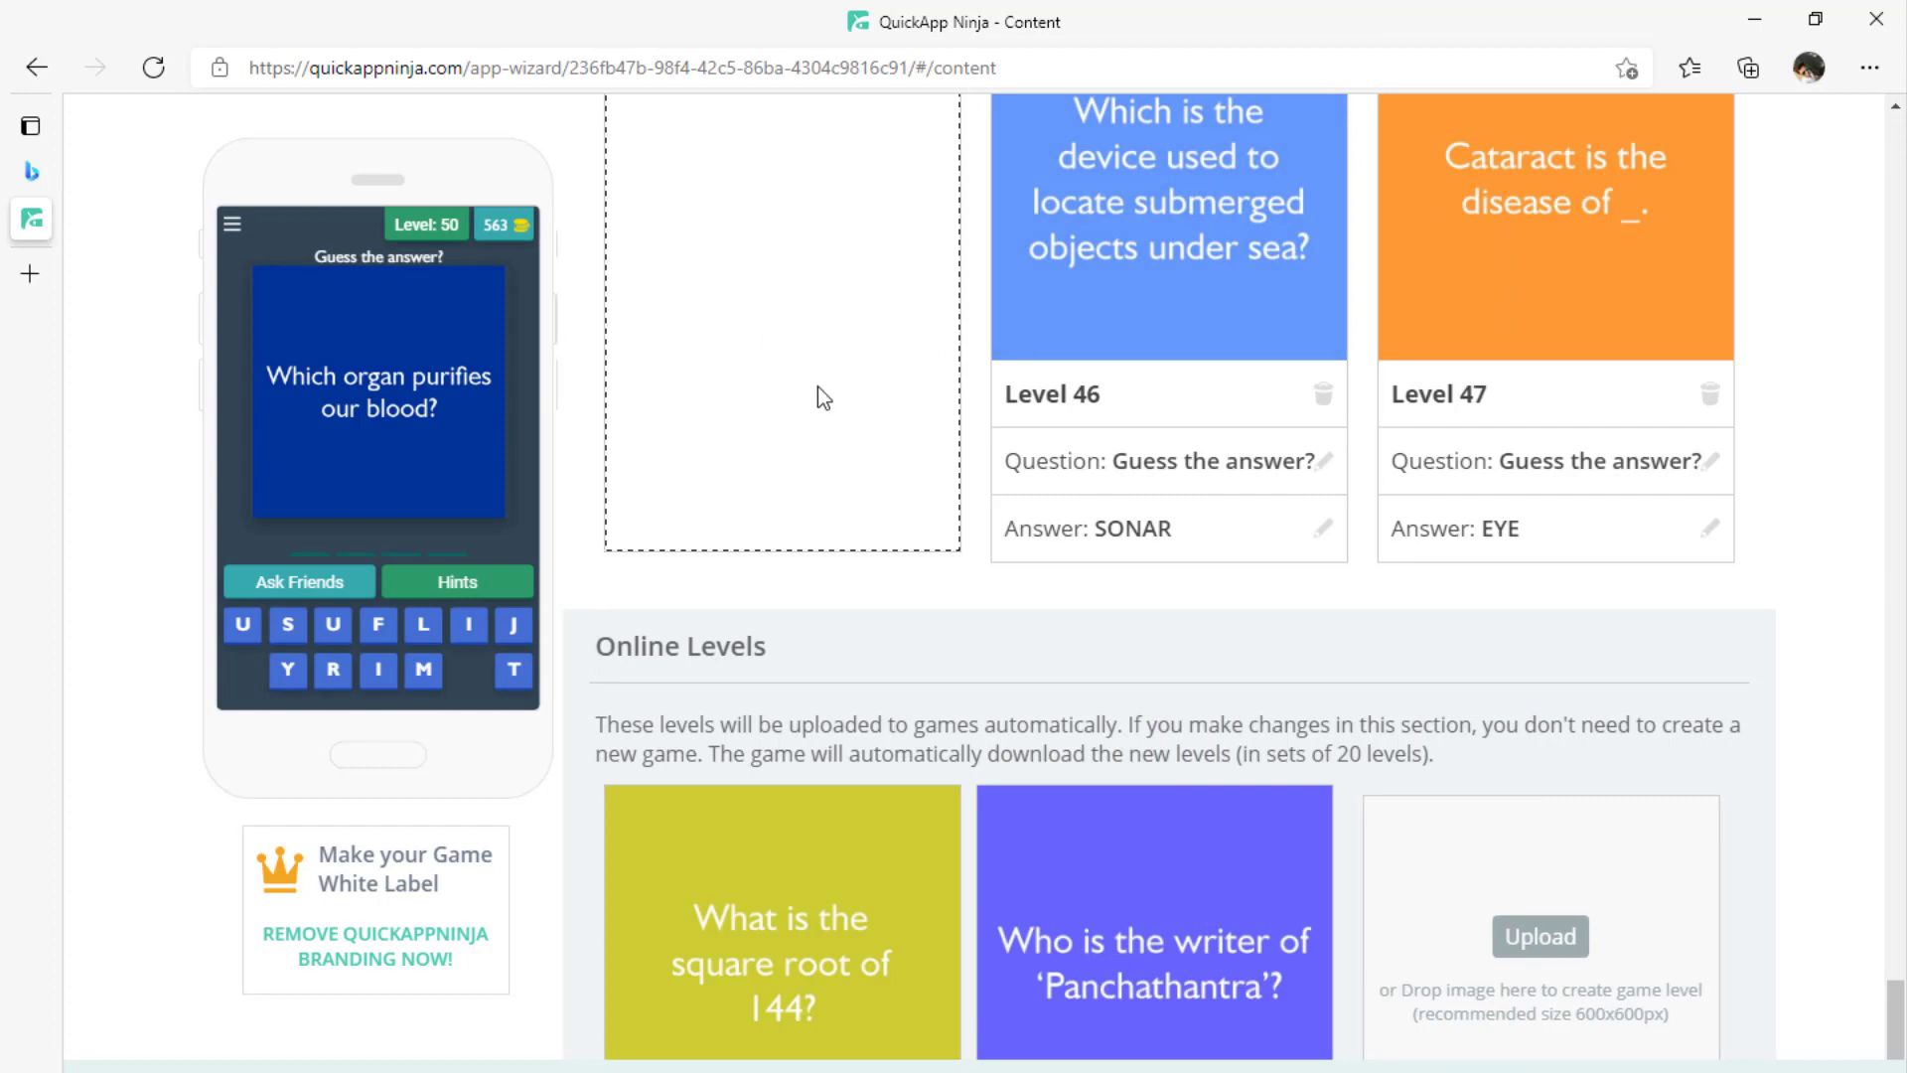
scroll(817, 397, up, 10)
mouse_move(1129, 345)
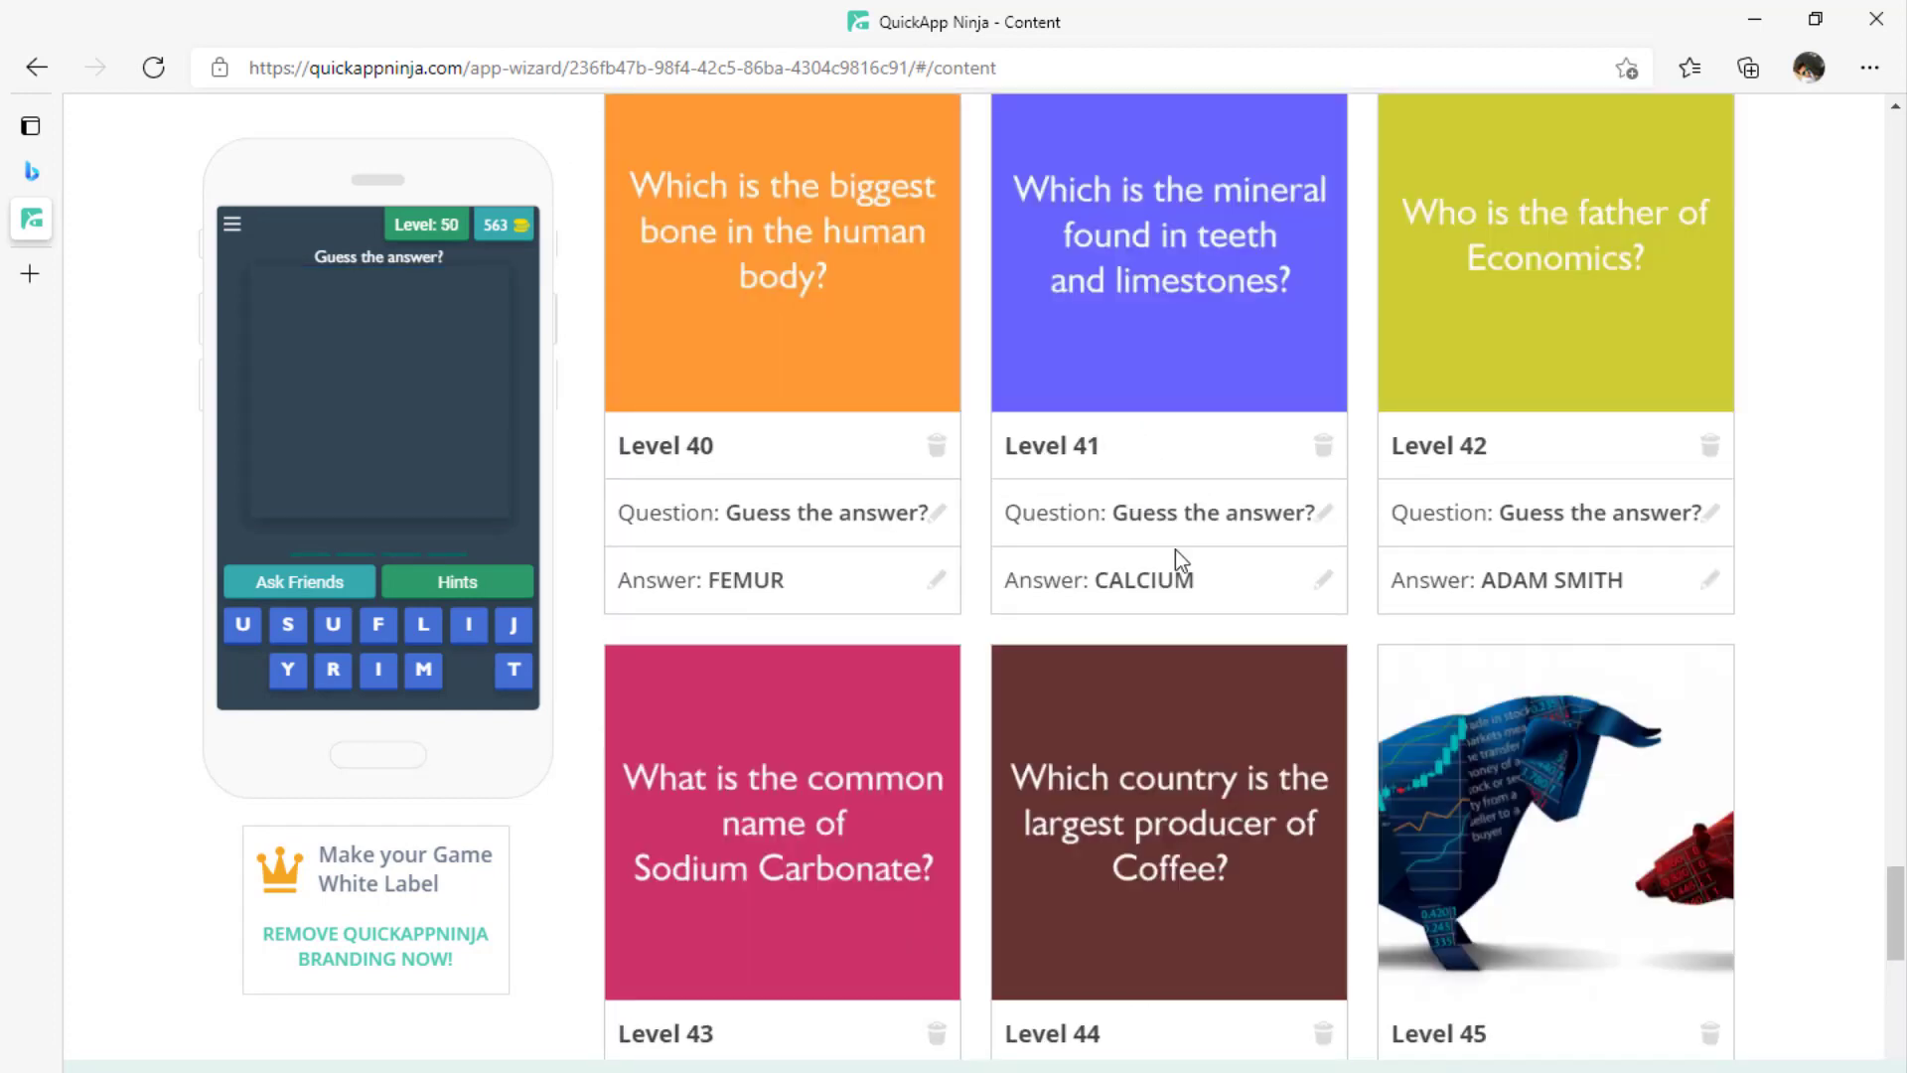
scroll(1226, 665, down, 8)
scroll(1228, 690, down, 9)
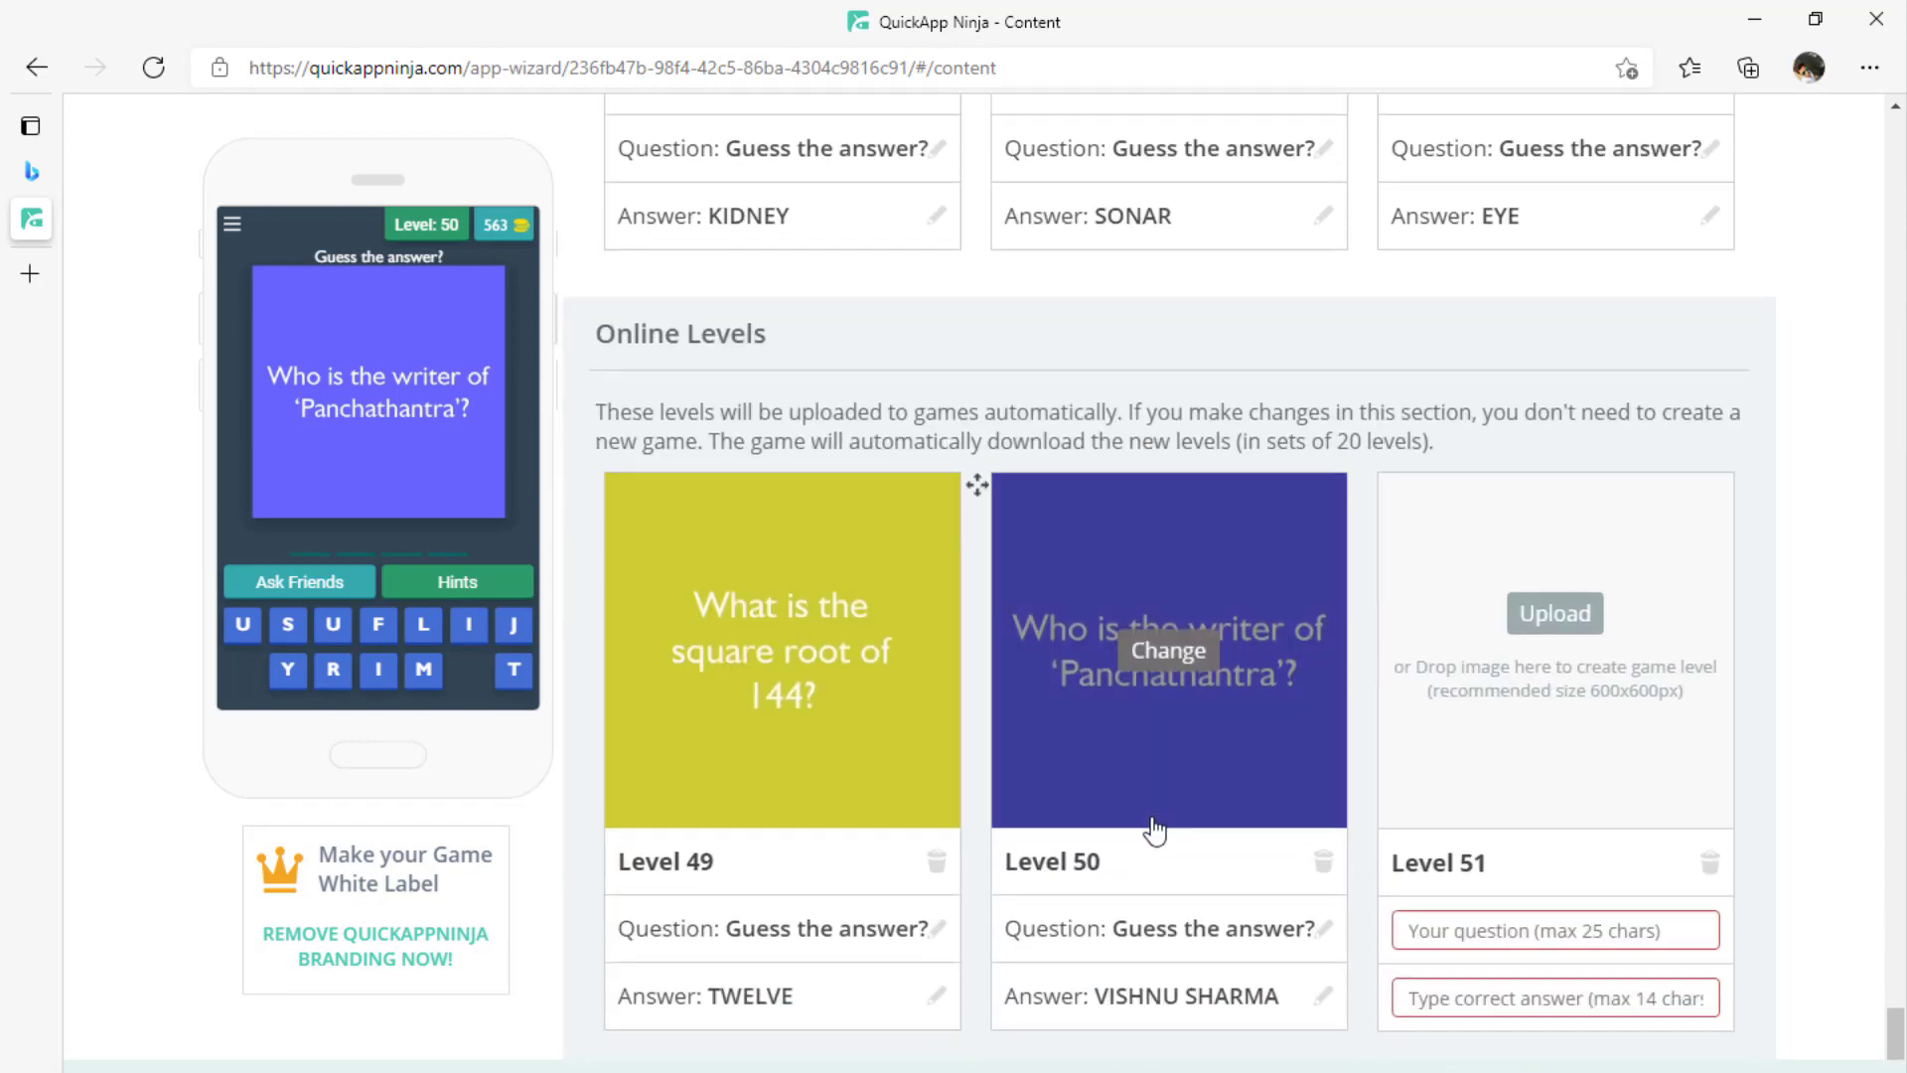
Quit editing the game and return to the QuickApp Ninja dashboard, declining to stay and finish
scroll(1158, 711, up, 17)
scroll(1093, 641, up, 20)
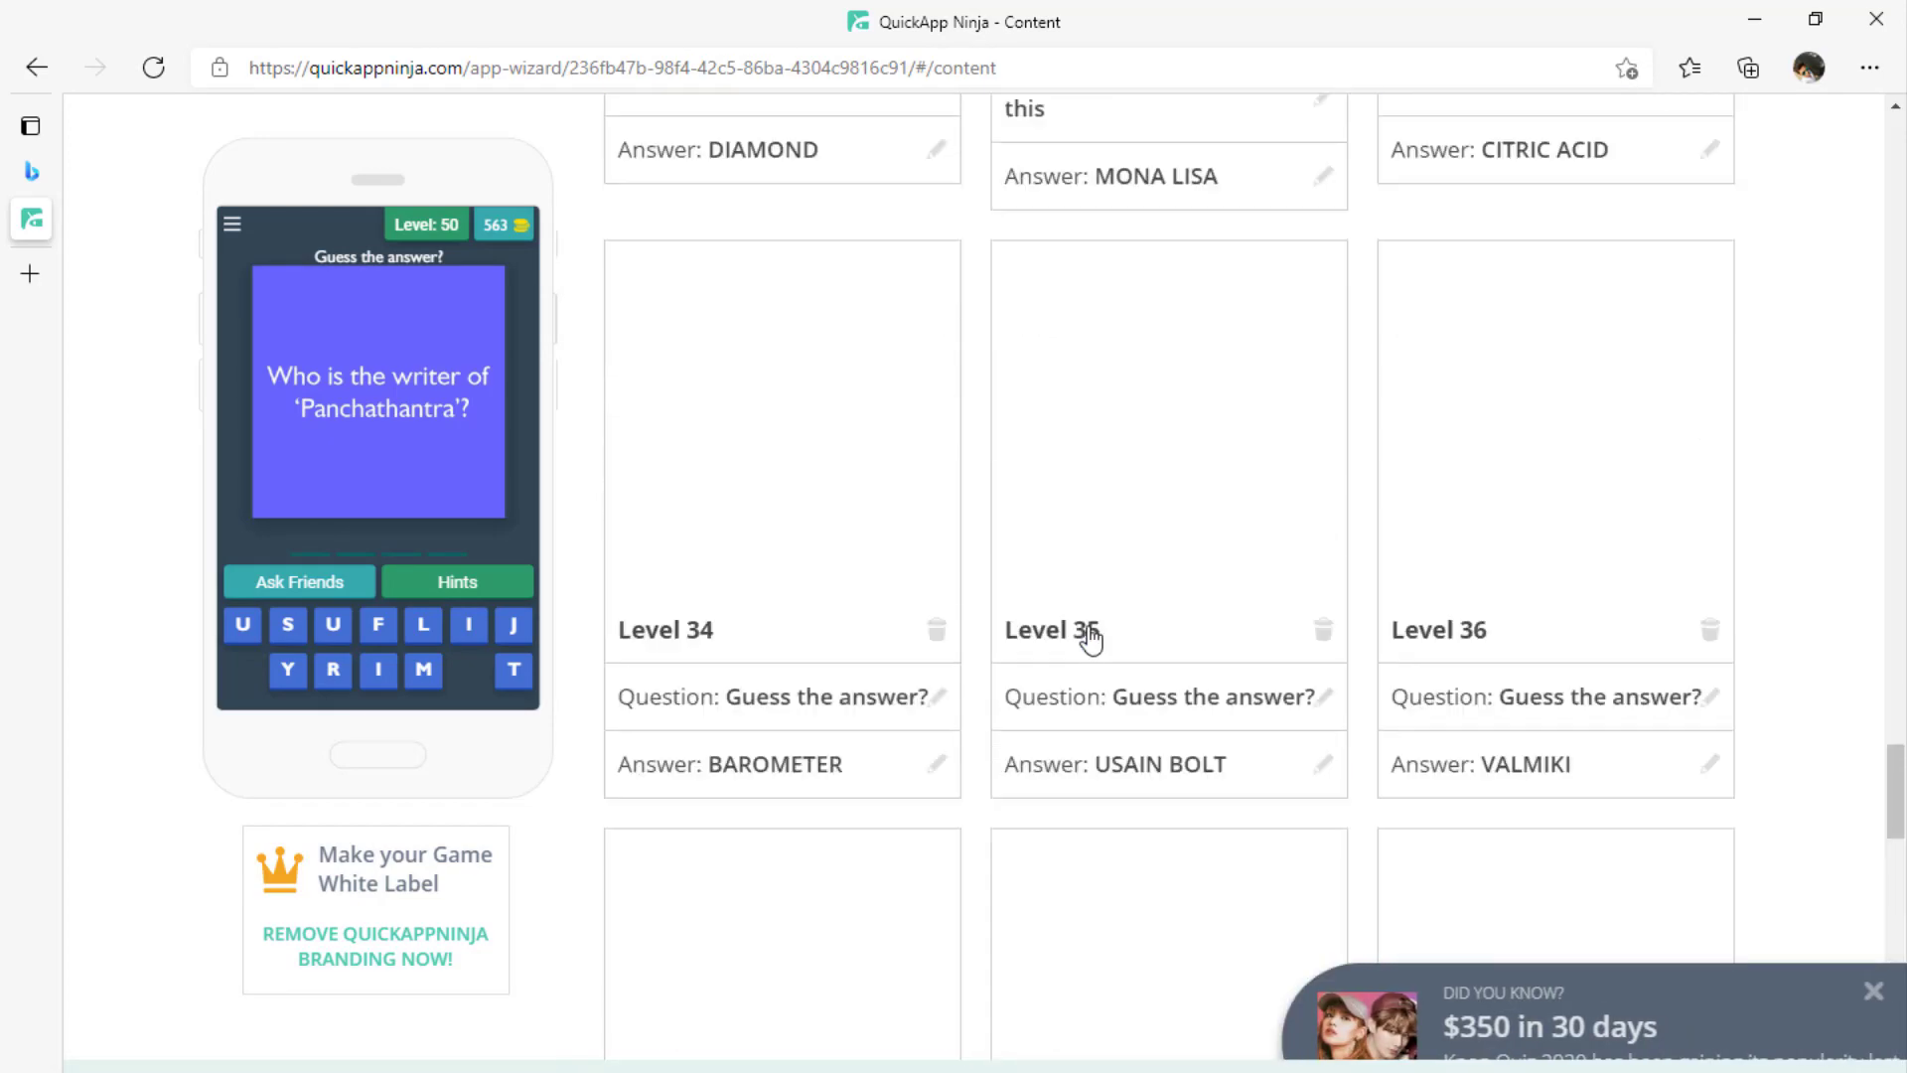
scroll(1092, 619, up, 20)
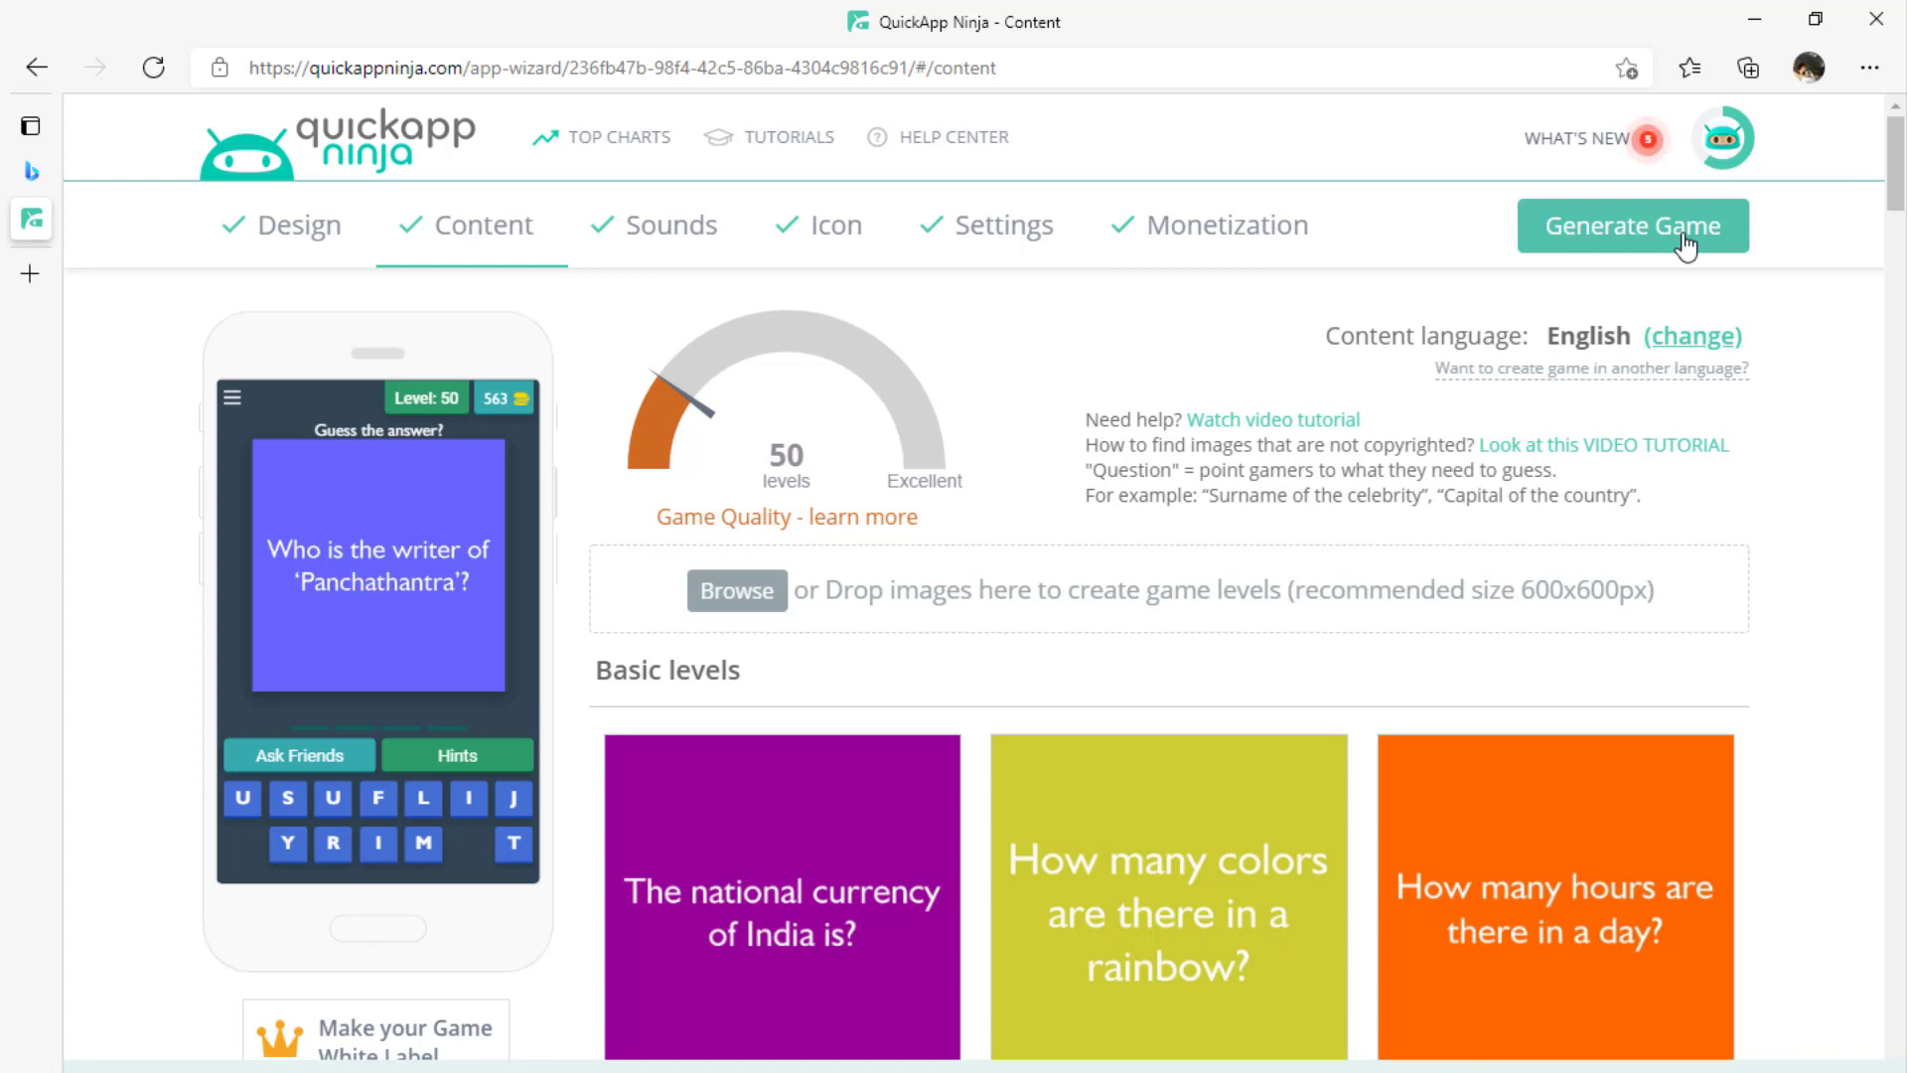
click(378, 156)
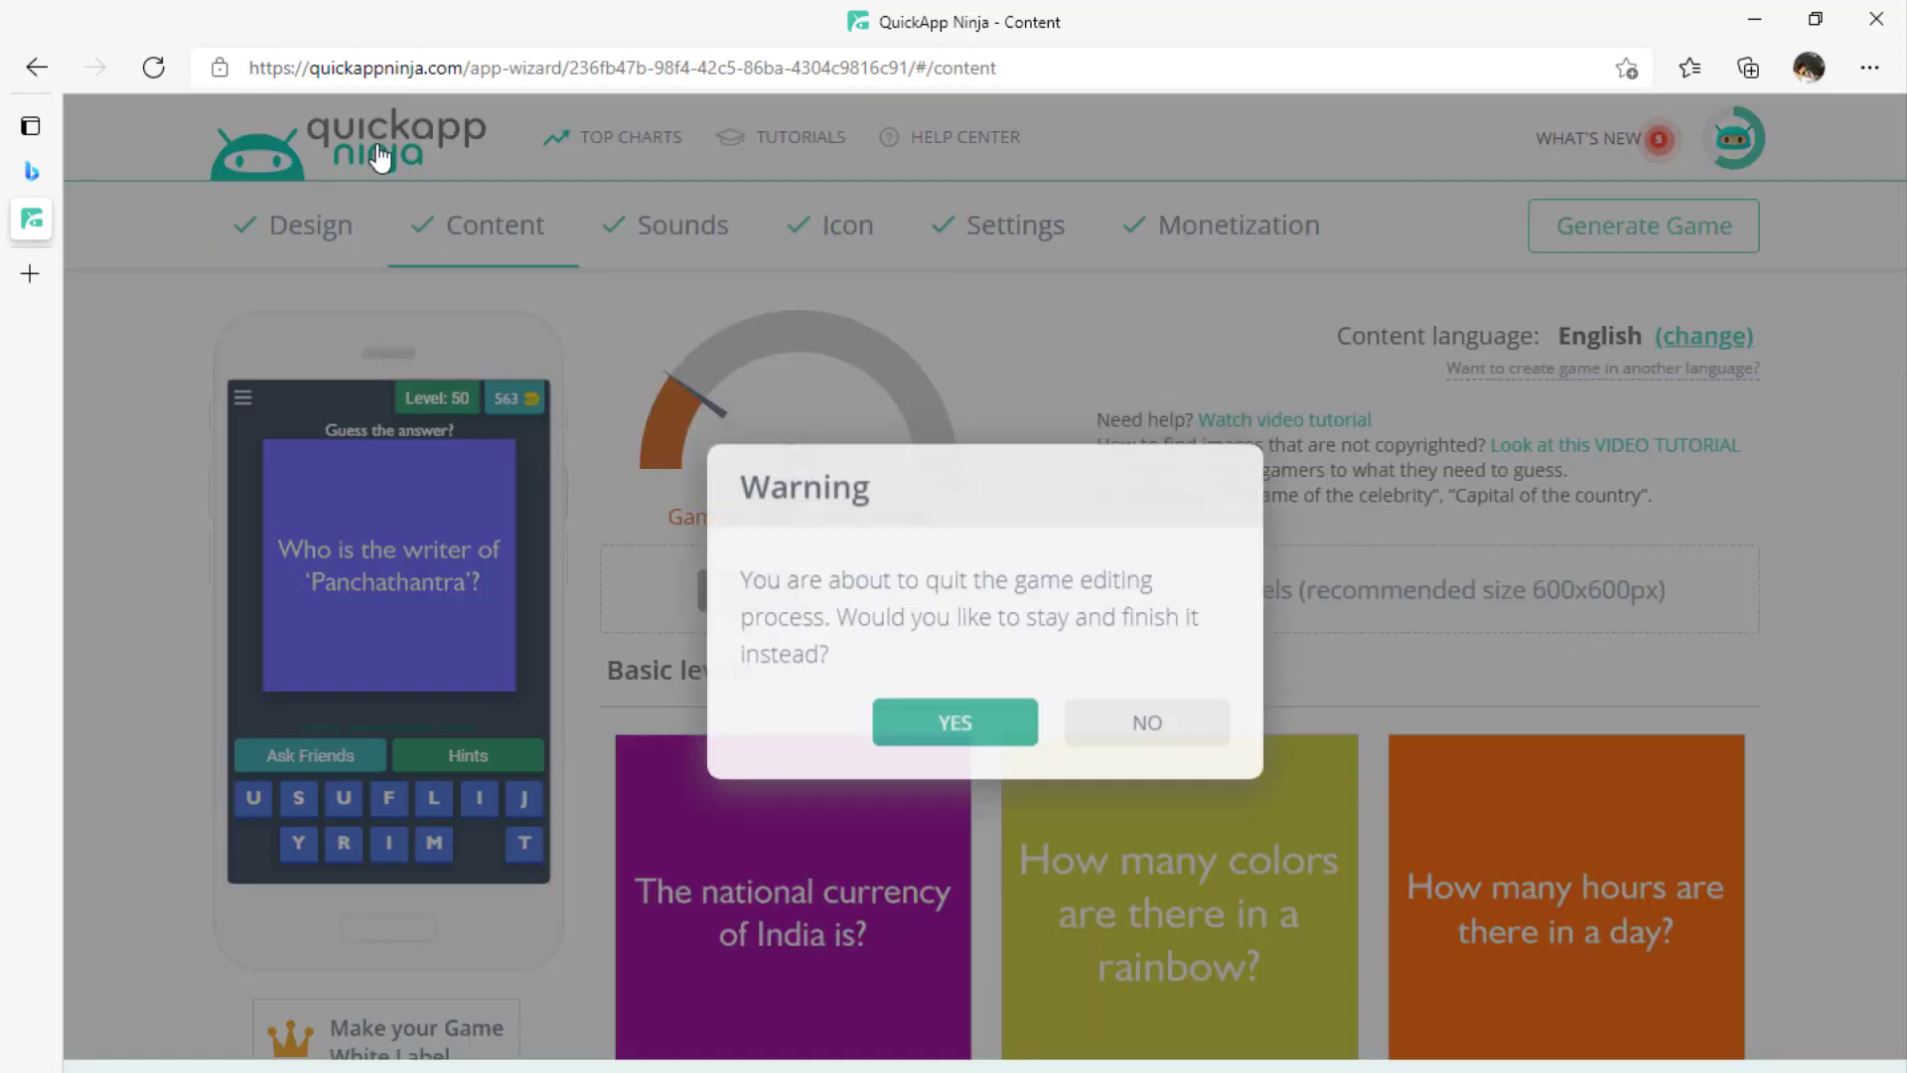
click(1107, 736)
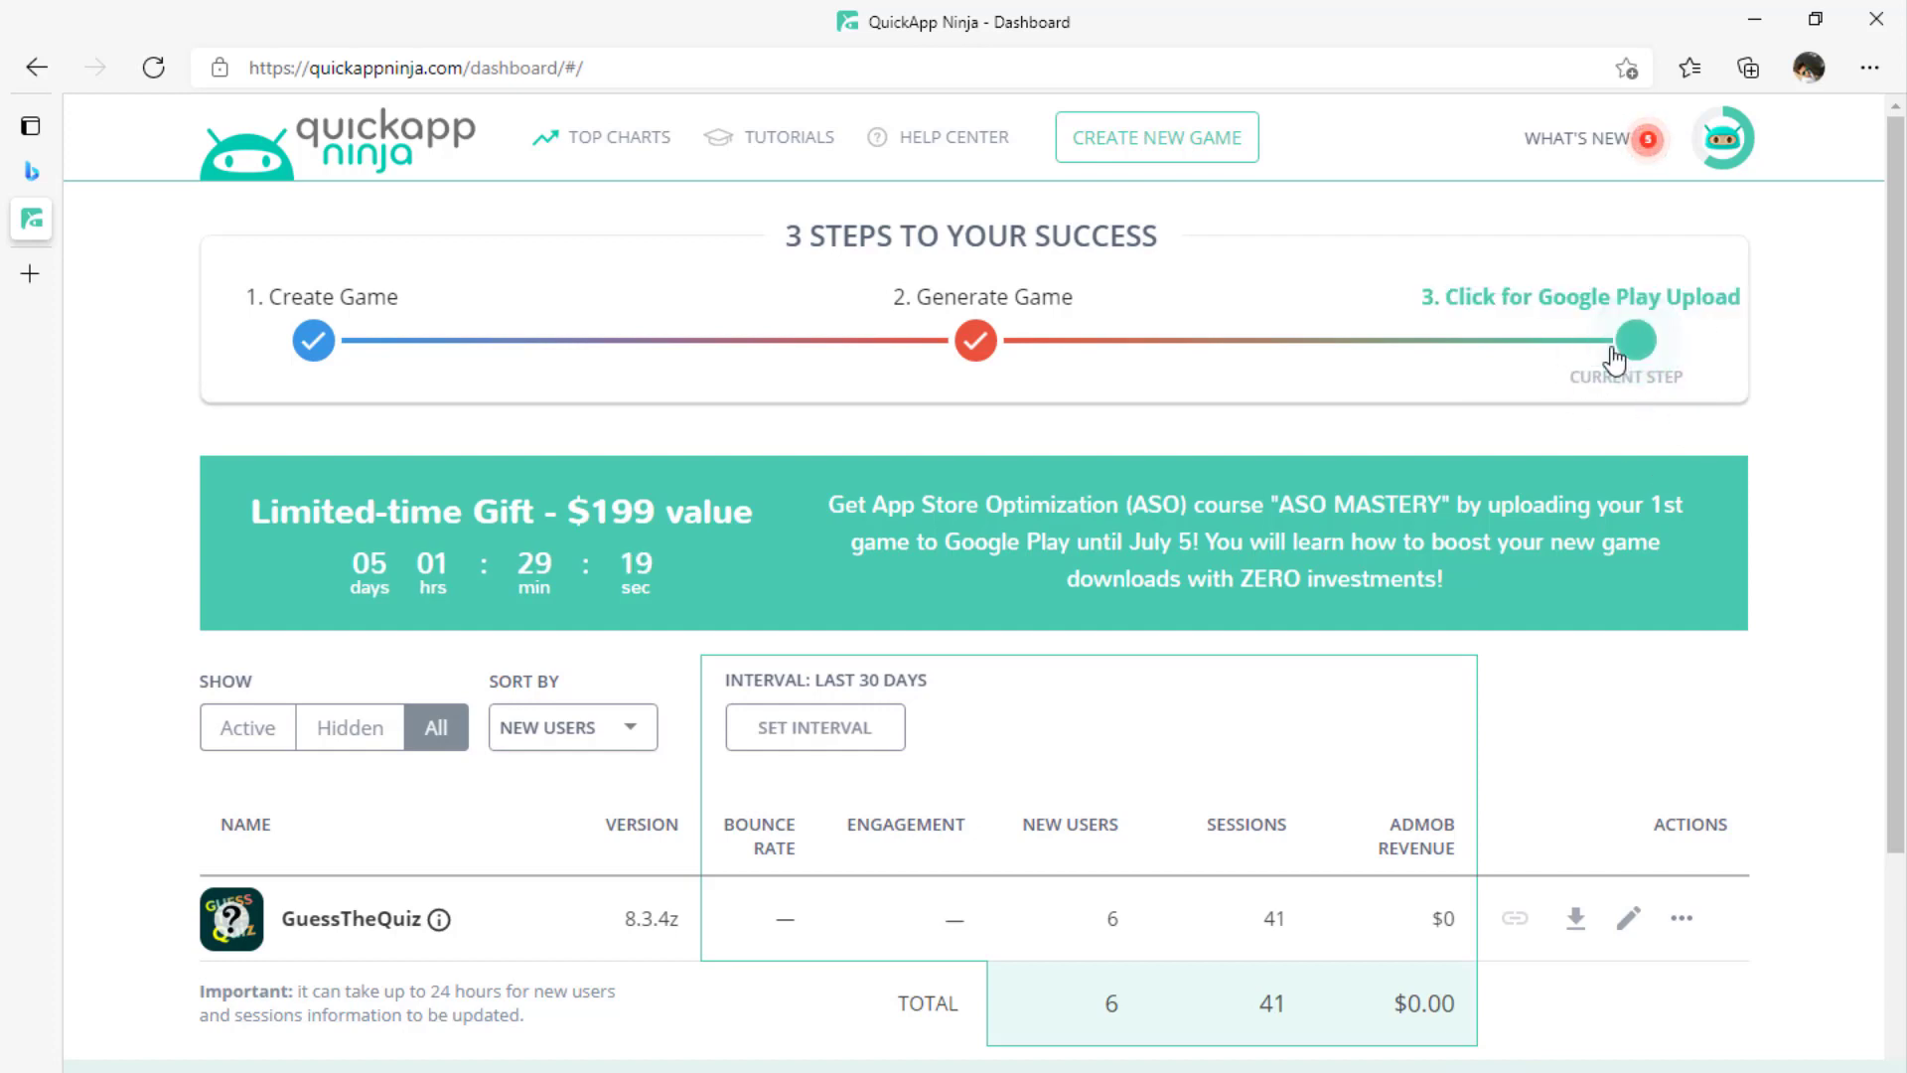
Examine the app file download and the additional actions available for GuessTheQuiz on the dashboard
scroll(1611, 397, down, 3)
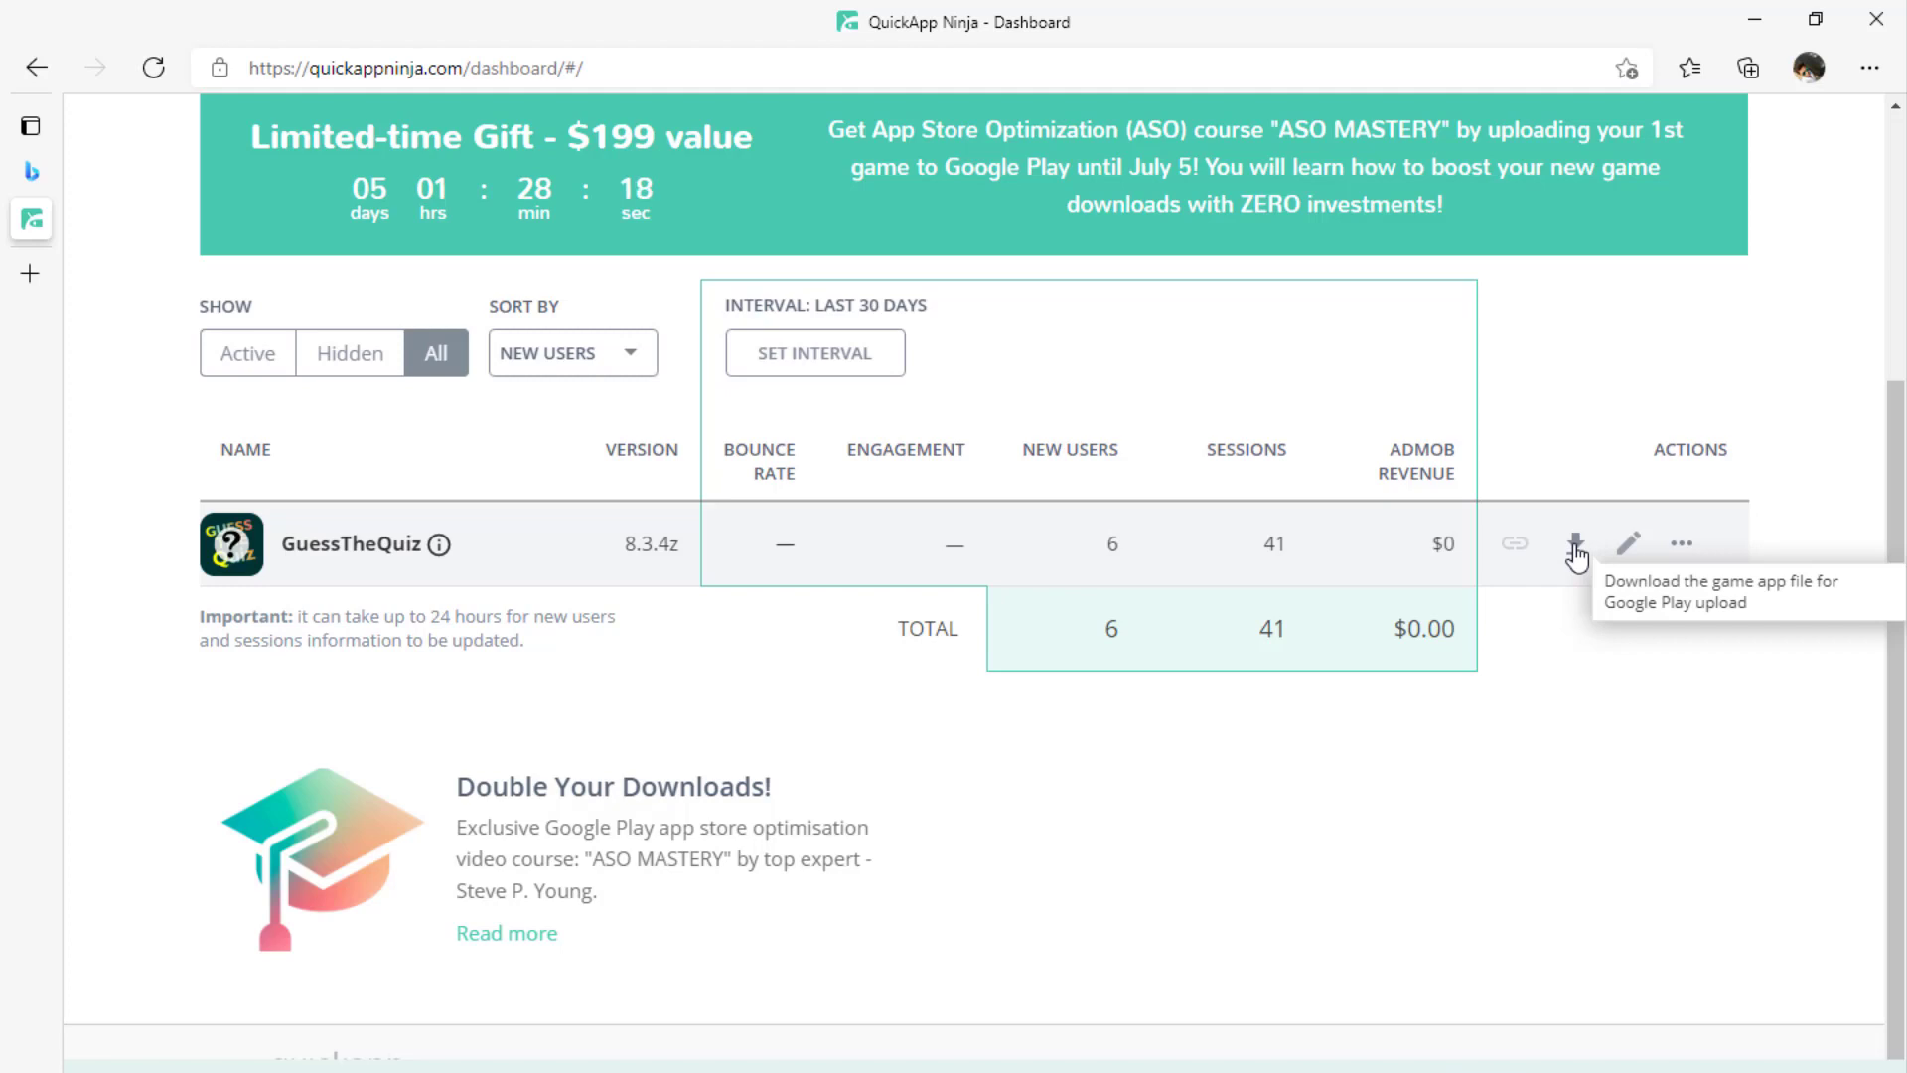
click(1681, 549)
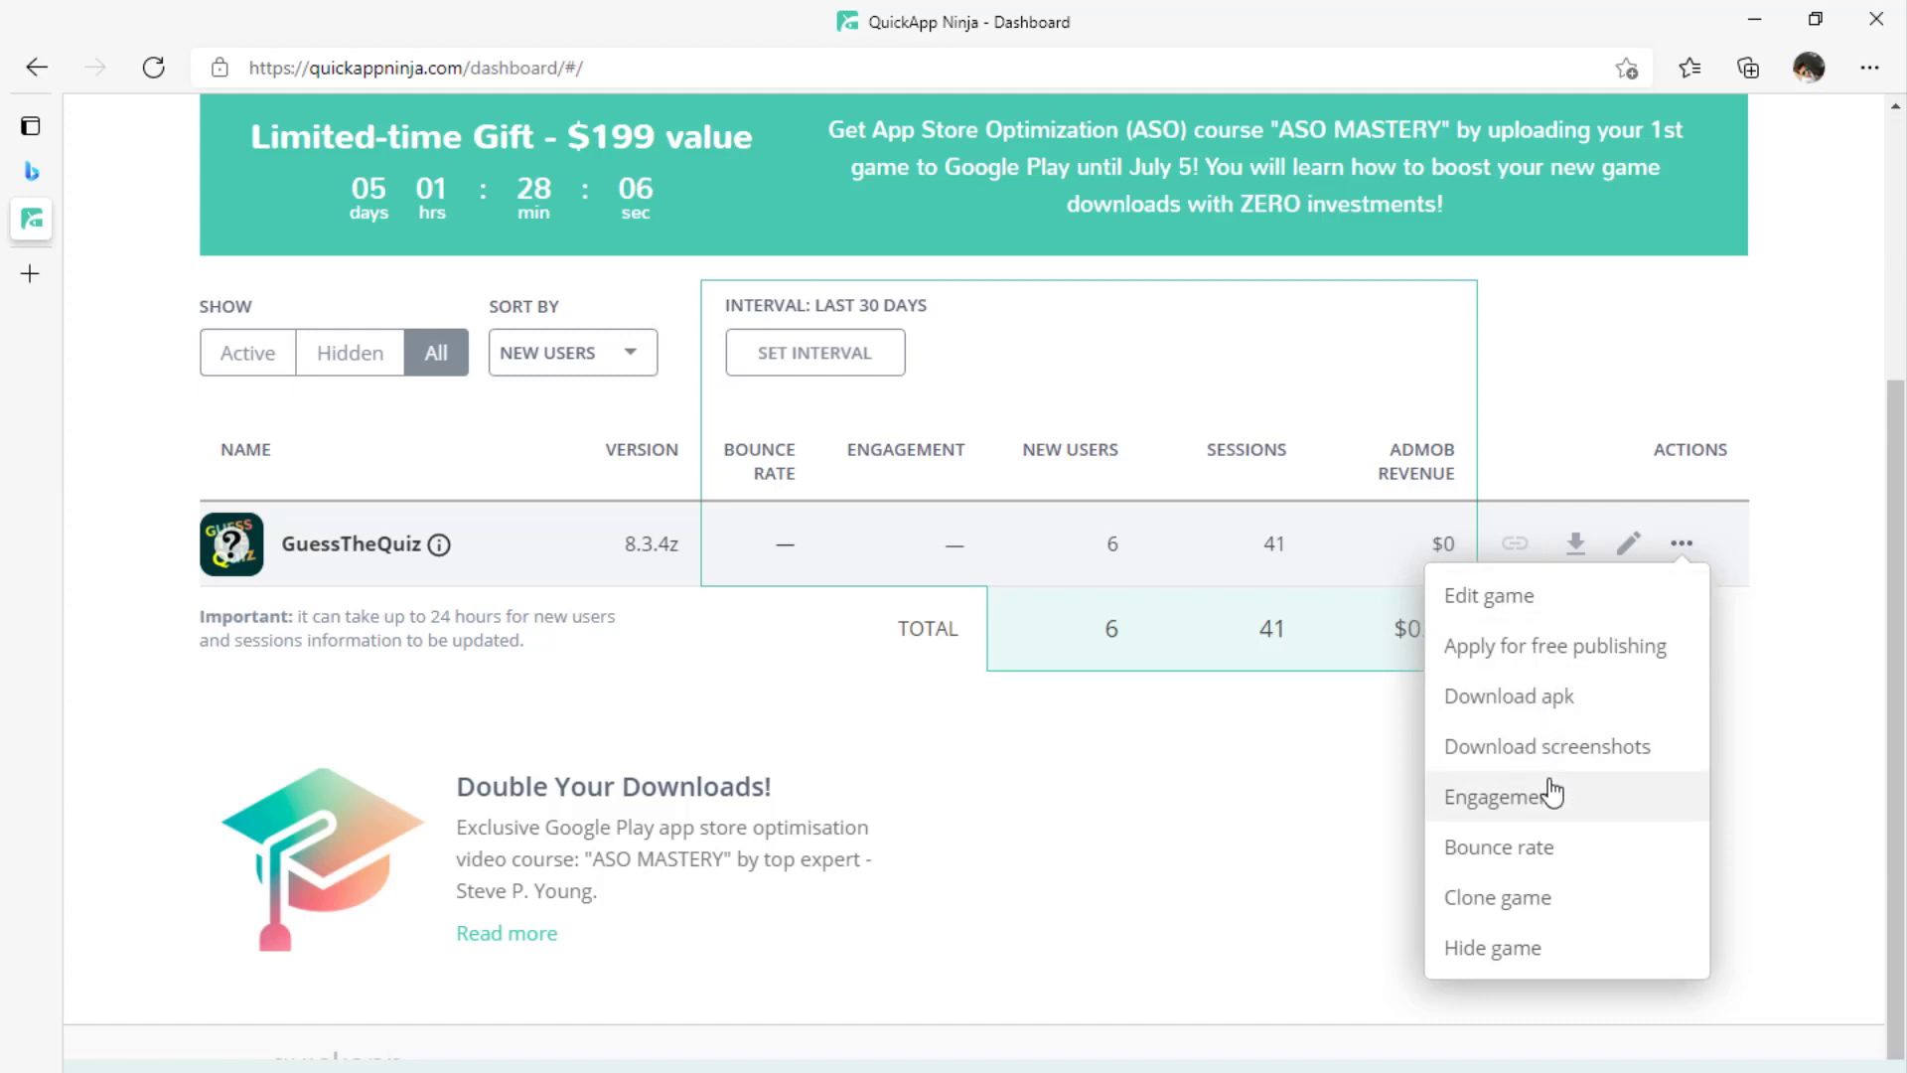
click(1367, 785)
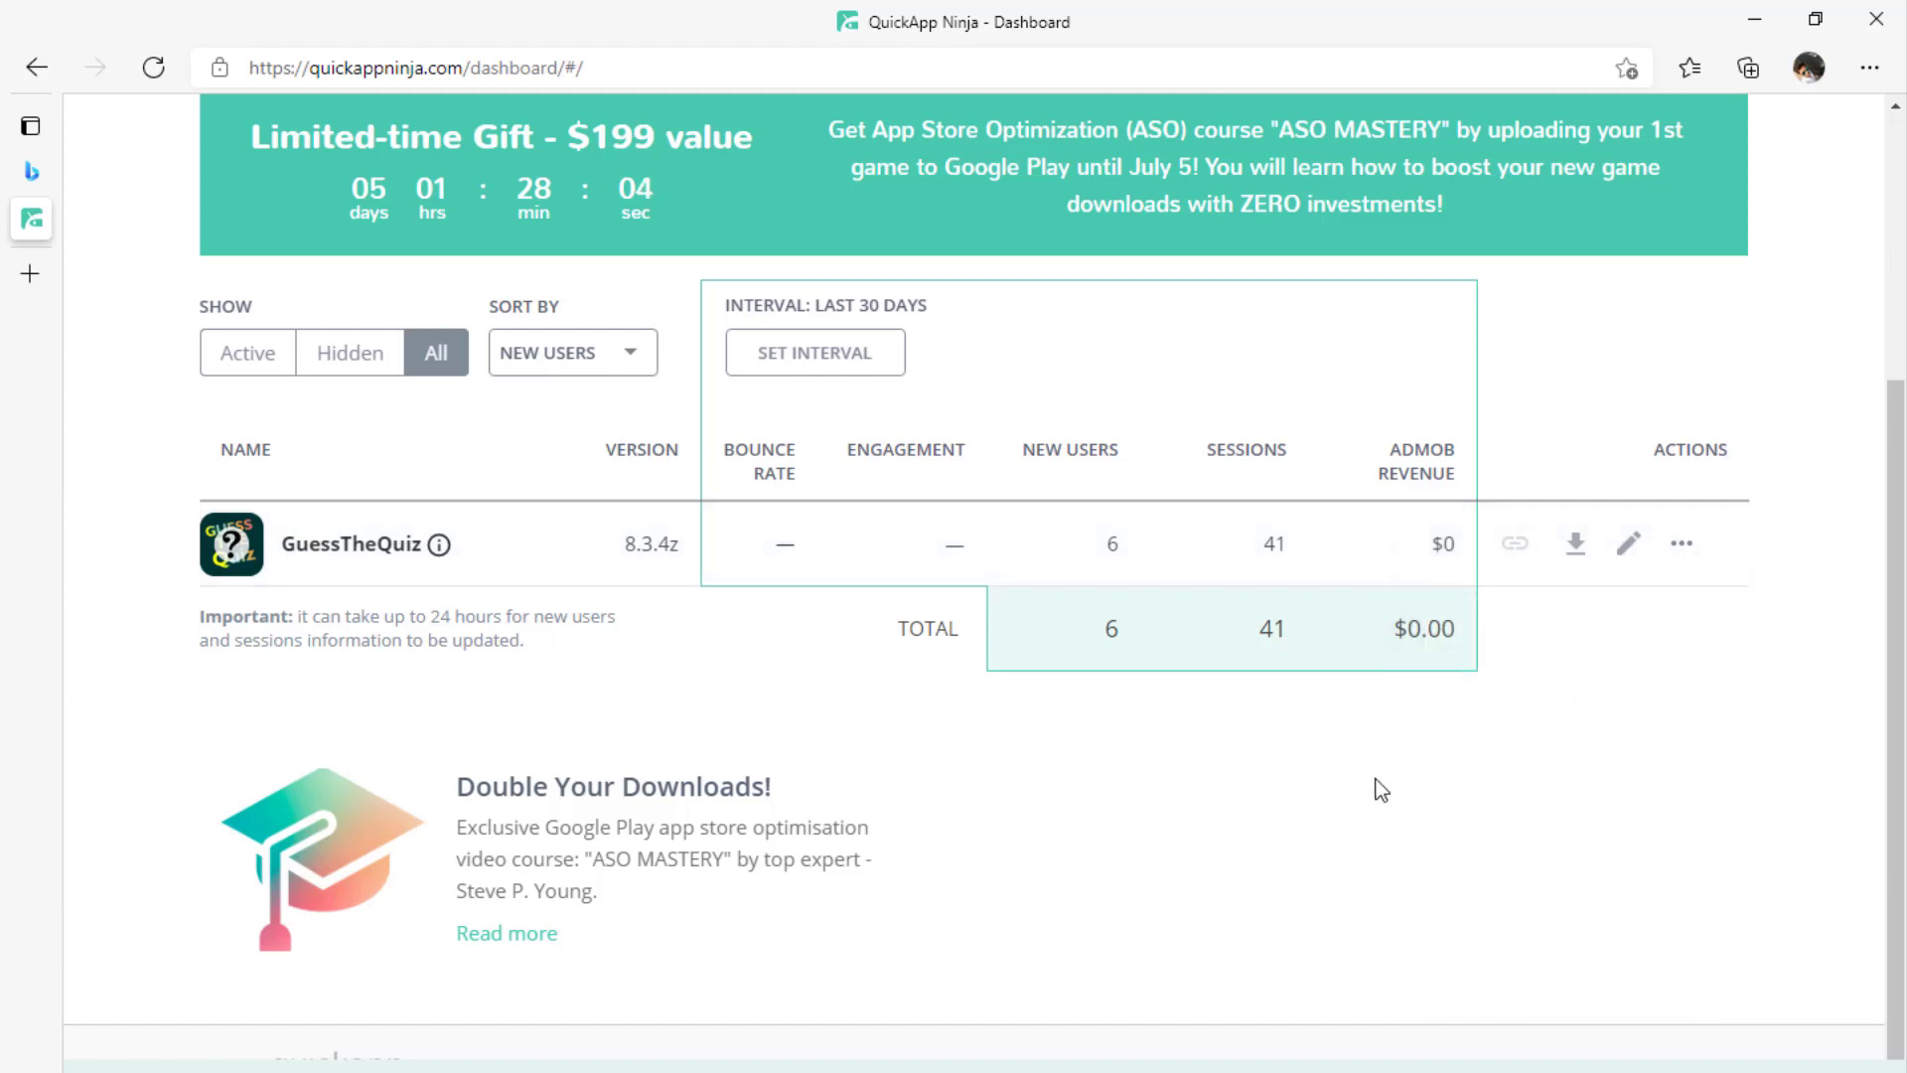
scroll(1375, 785, up, 3)
scroll(1381, 790, up, 1)
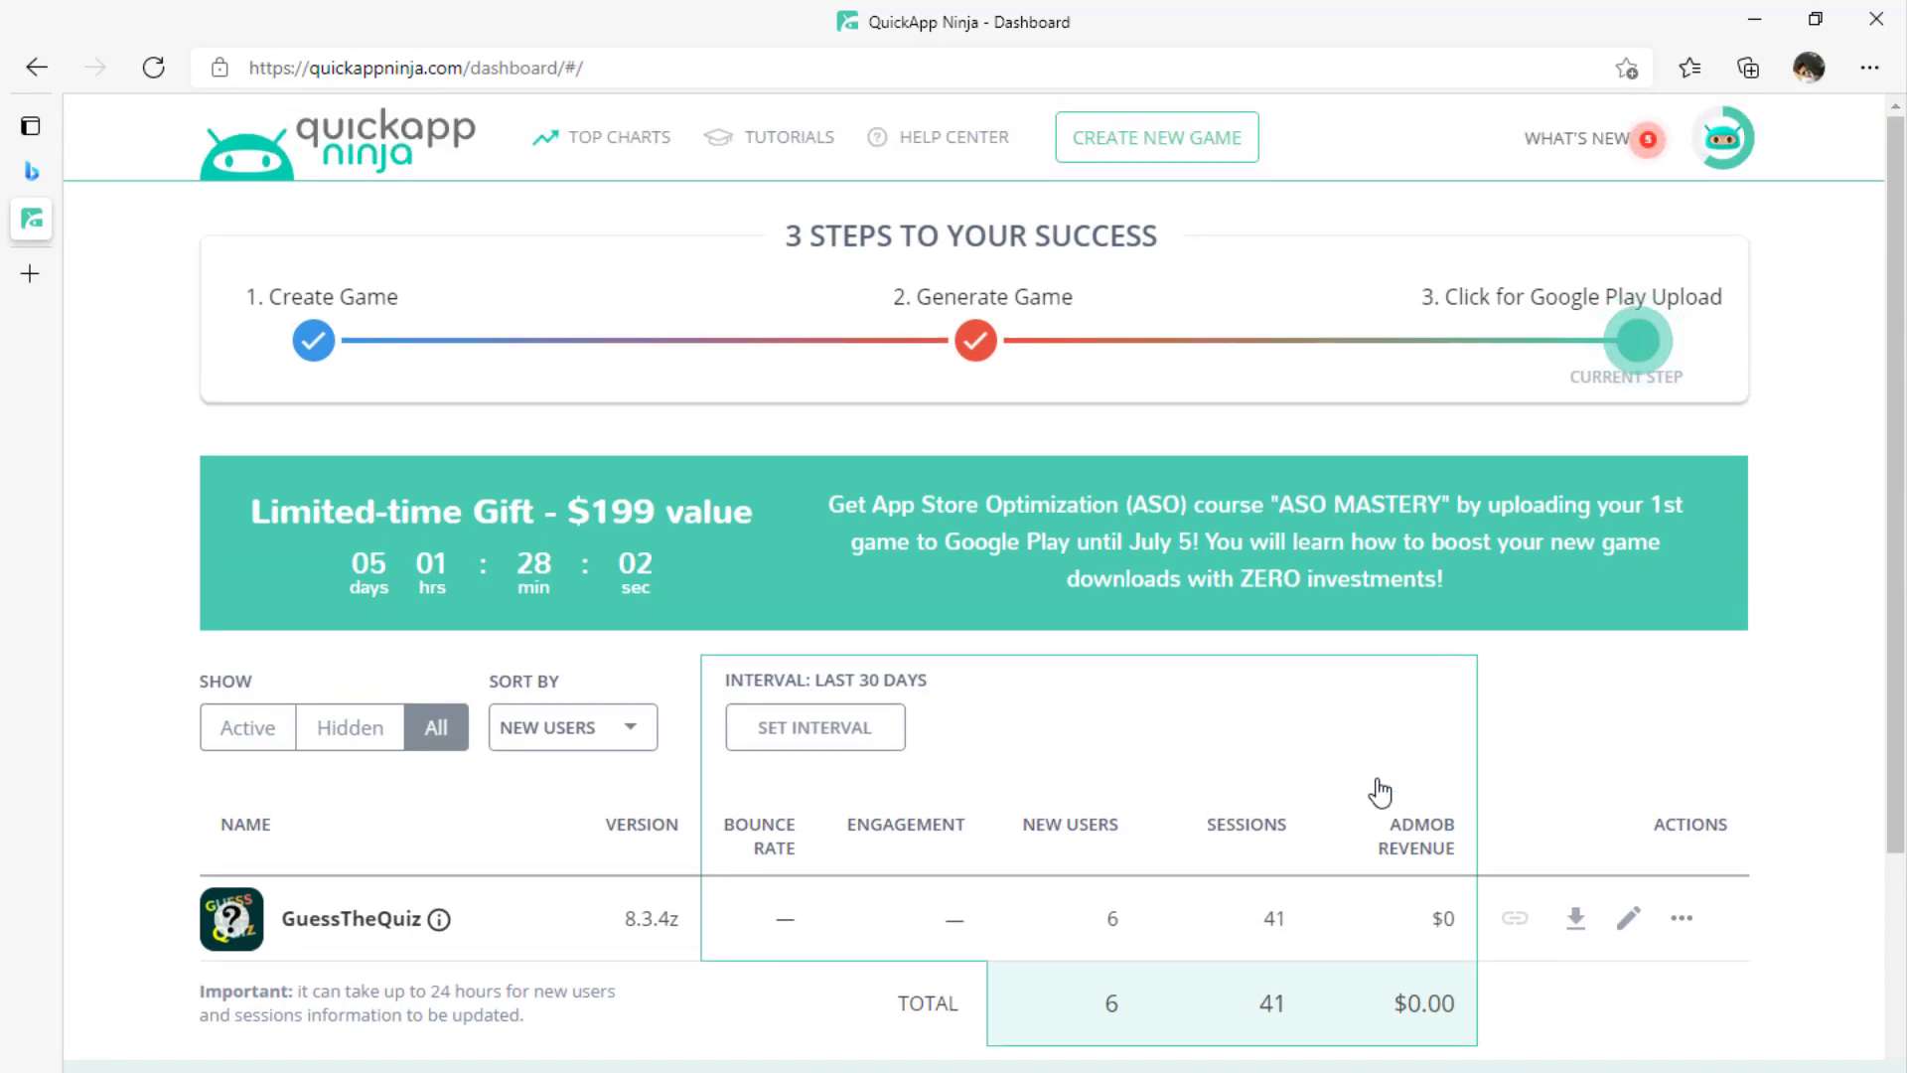